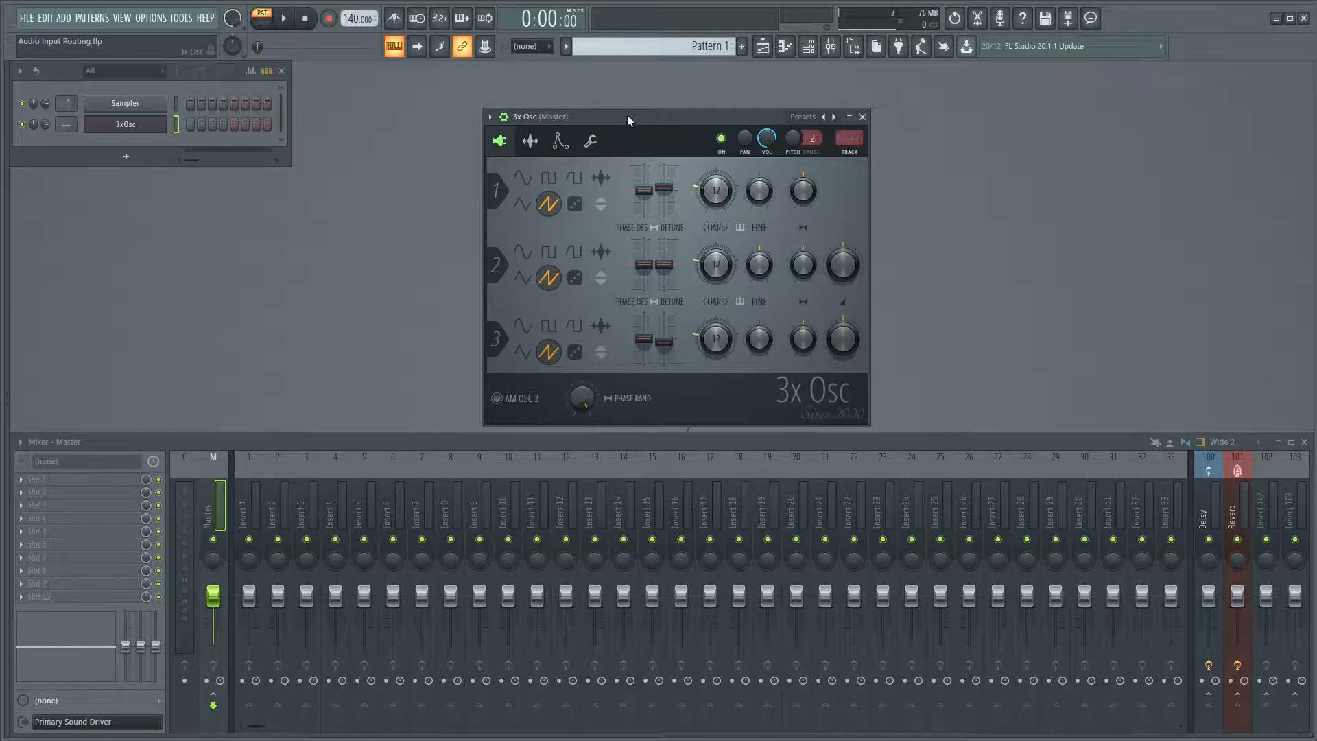
Play notes on the 3x Osc channel to hear its unprocessed sound.
mouse_move(627, 113)
left_mouse_down()
mouse_move(660, 109)
mouse_move(627, 107)
left_mouse_up()
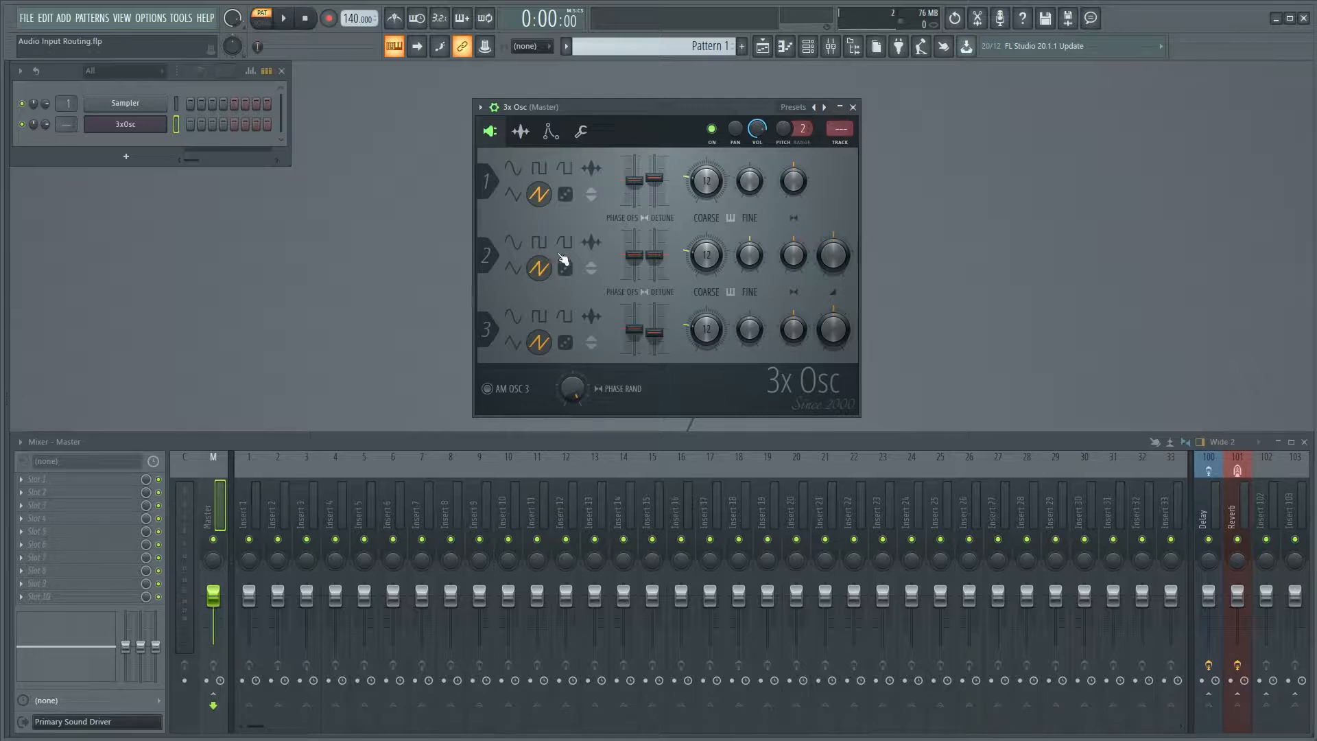
left_click_drag(659, 108, 668, 107)
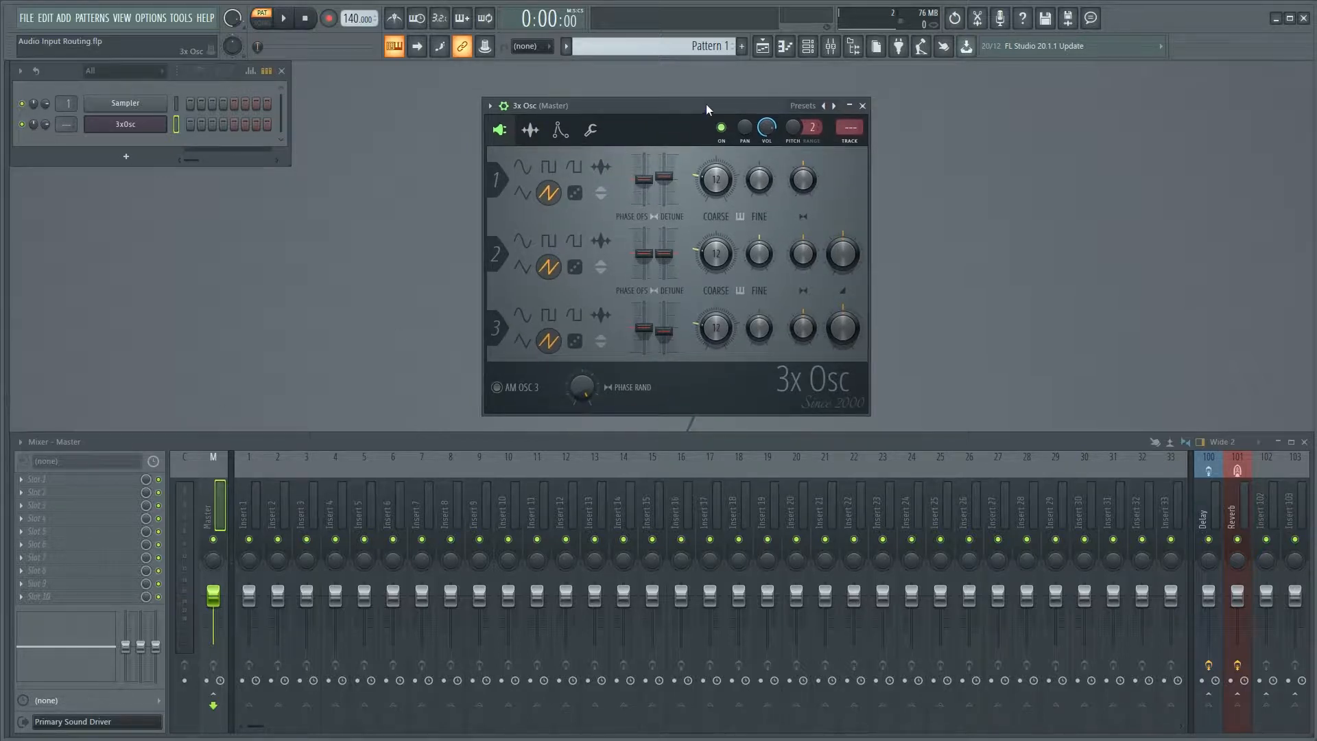
key("r")
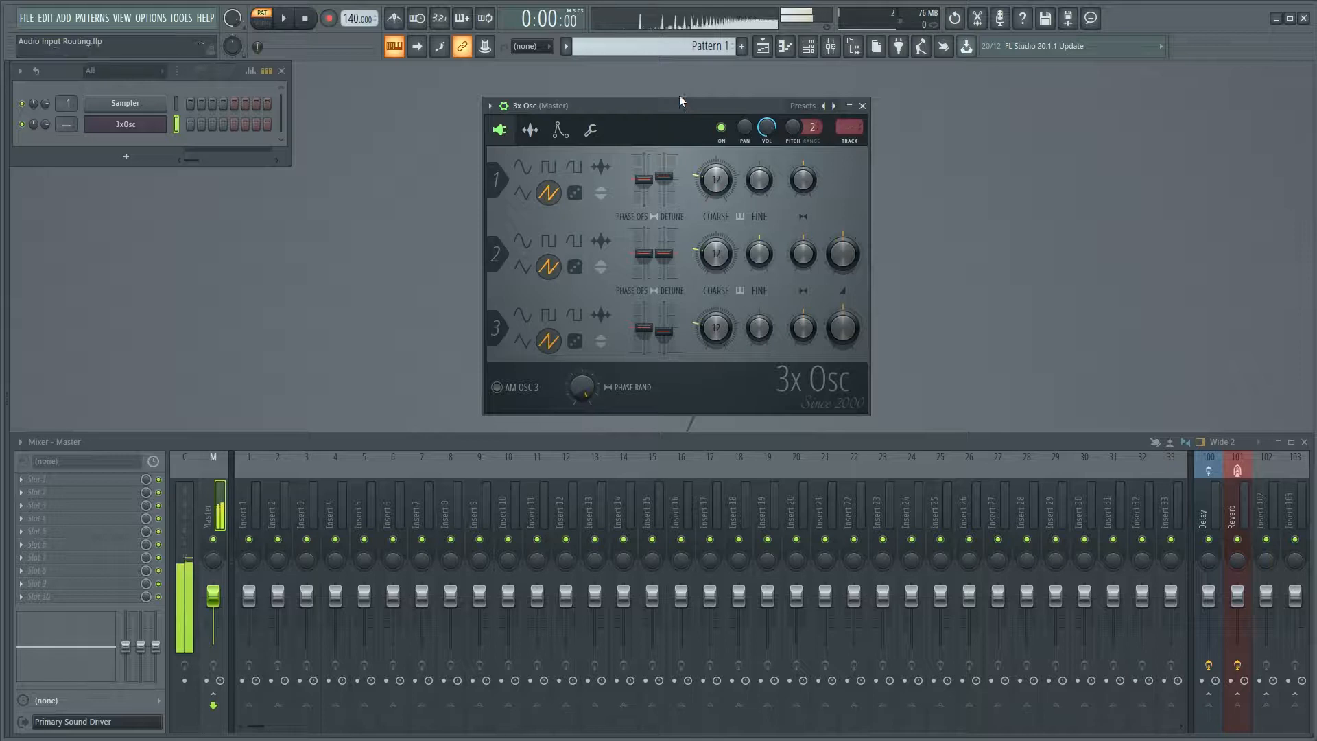
key("r")
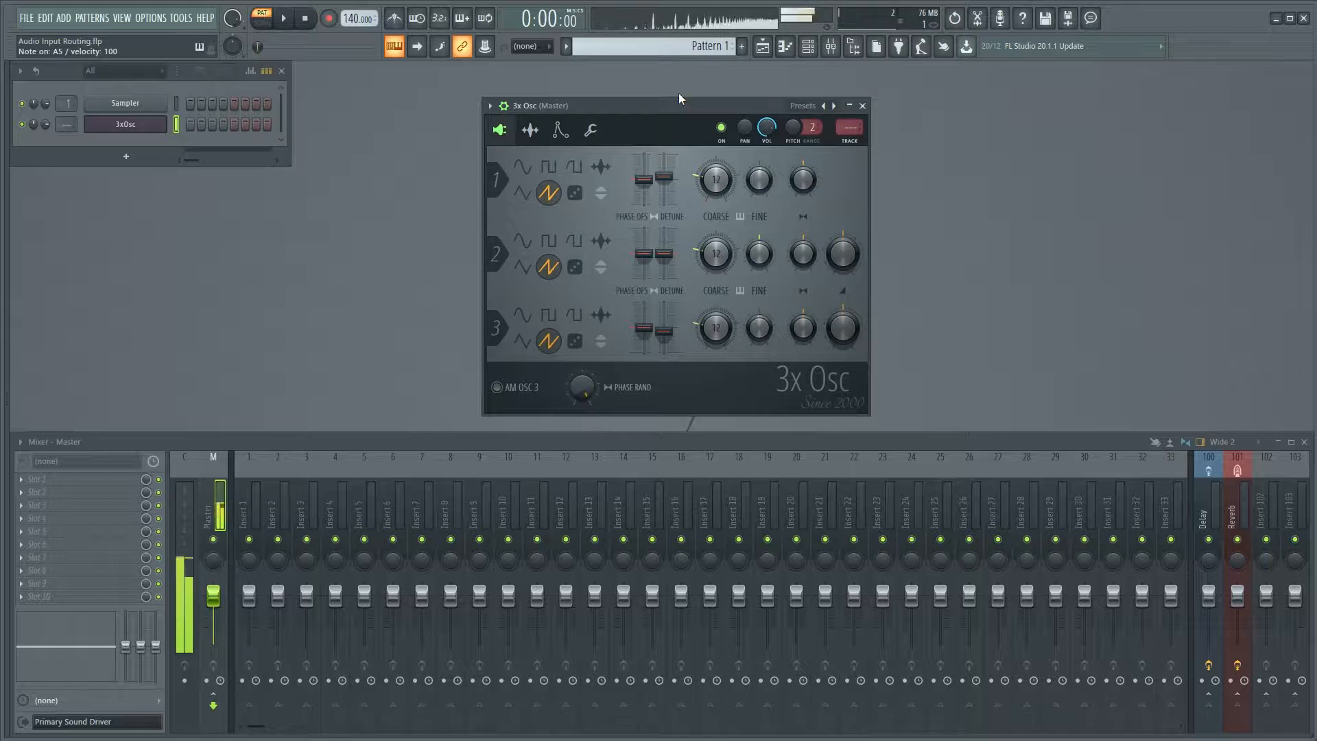
Move the 3x Osc window clear of the mixer tracks and route the 3xOsc channel to mixer Insert 1.
left_click_drag(683, 109, 216, 177)
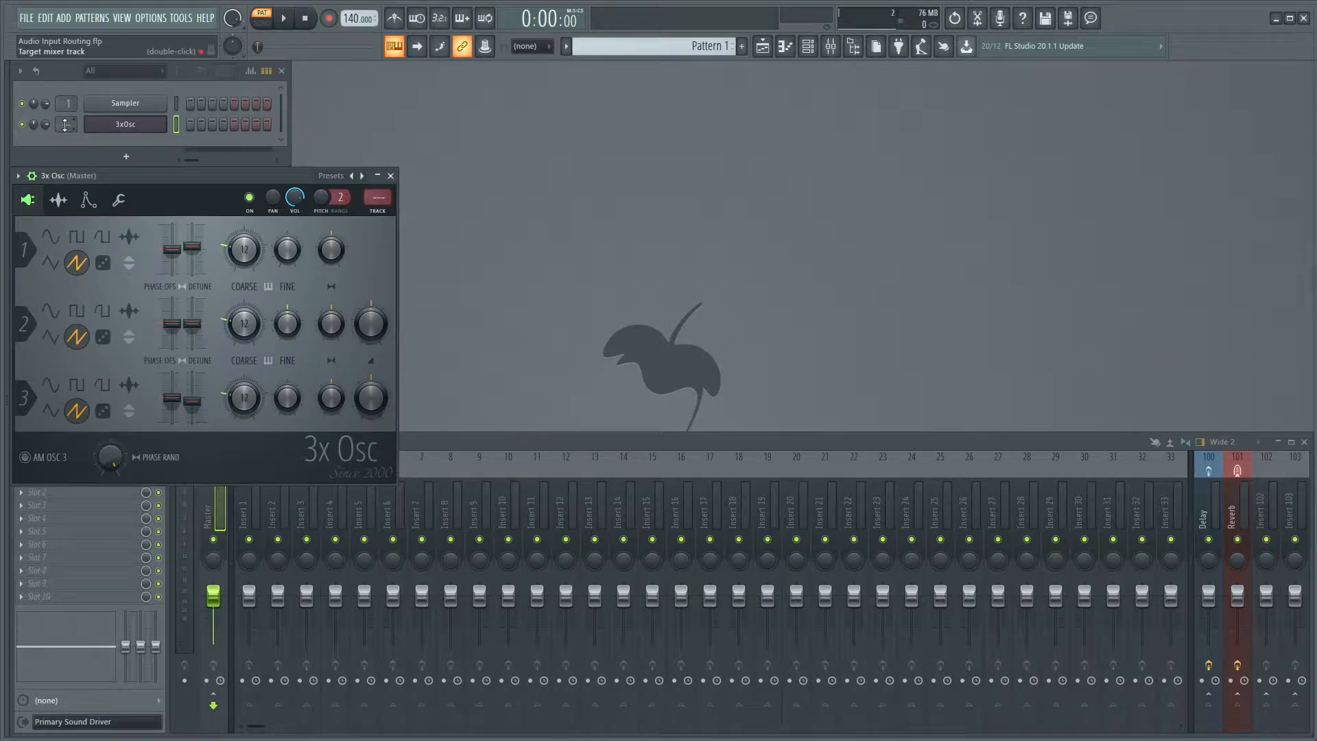
left_click(531, 443)
left_click(253, 469)
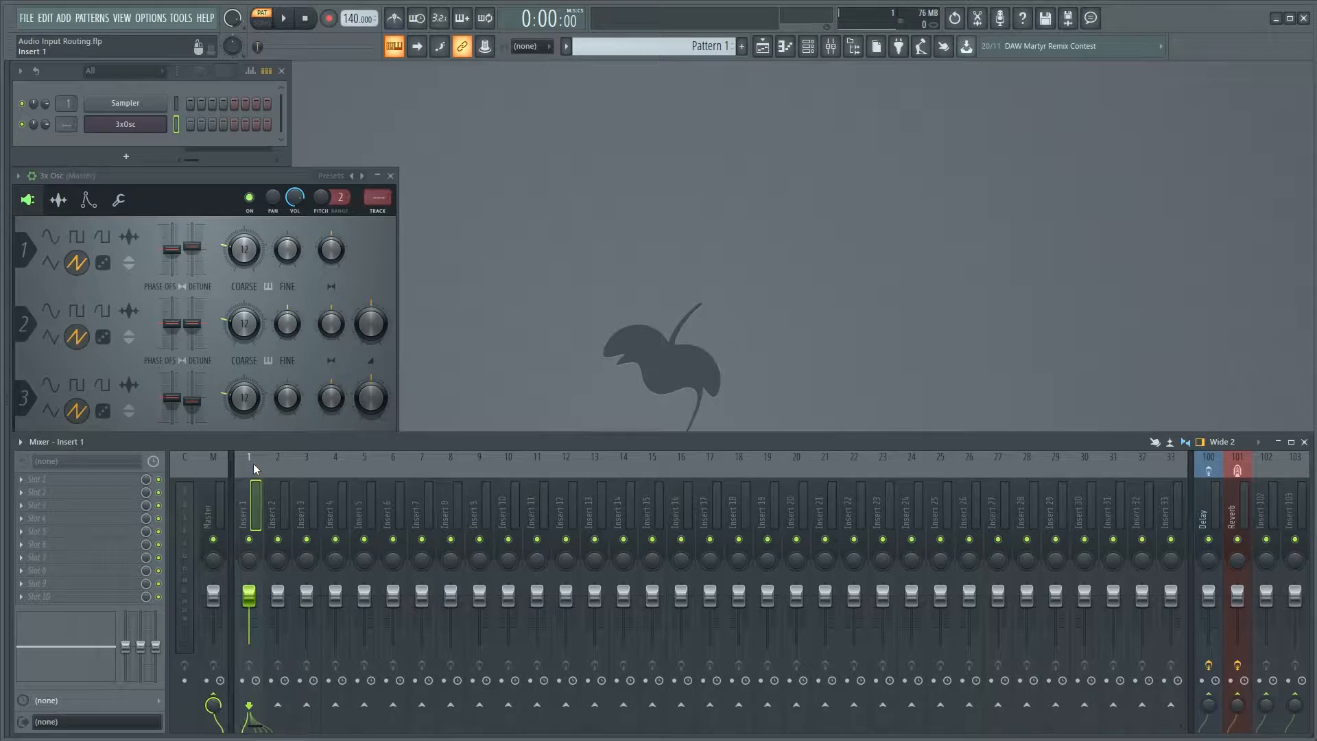
key("ctrl+l")
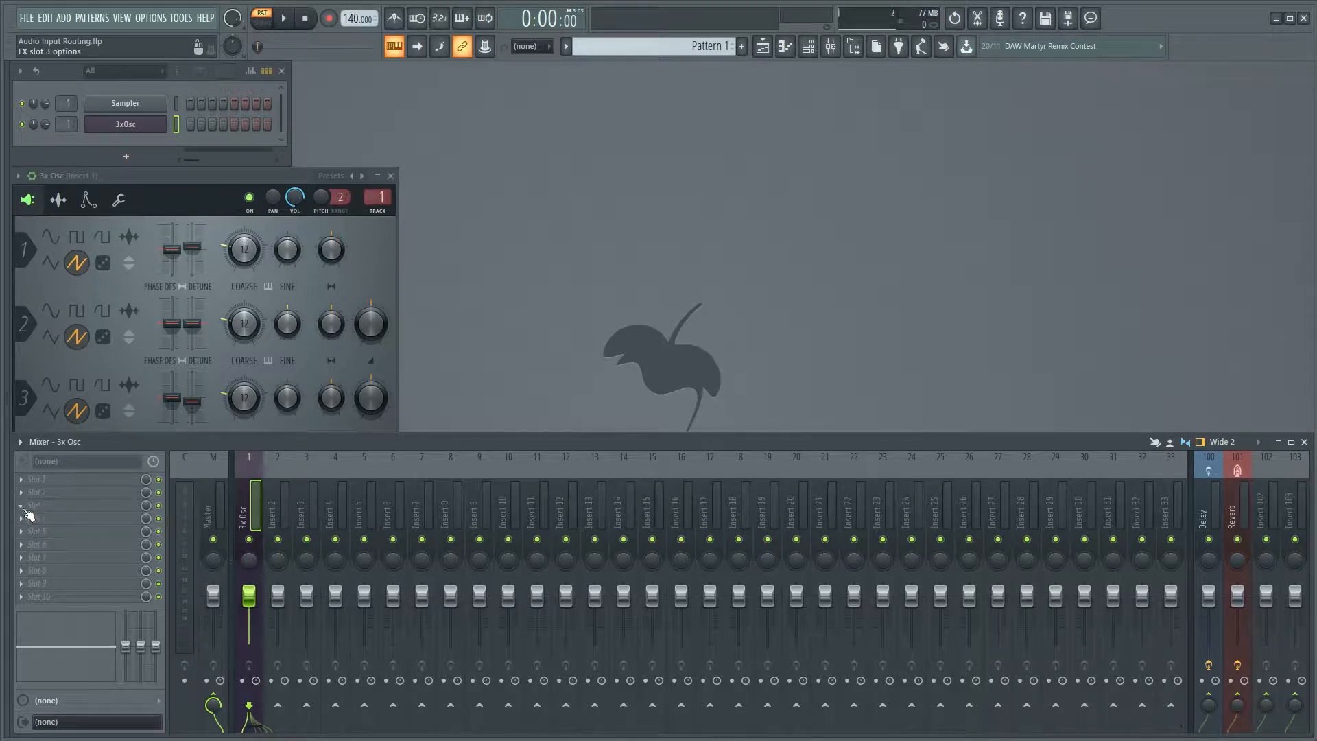
Load SynthMaster One Effect x64 into effect slot 3 of the 3x Osc mixer track and initialise its preset.
left_click(21, 505)
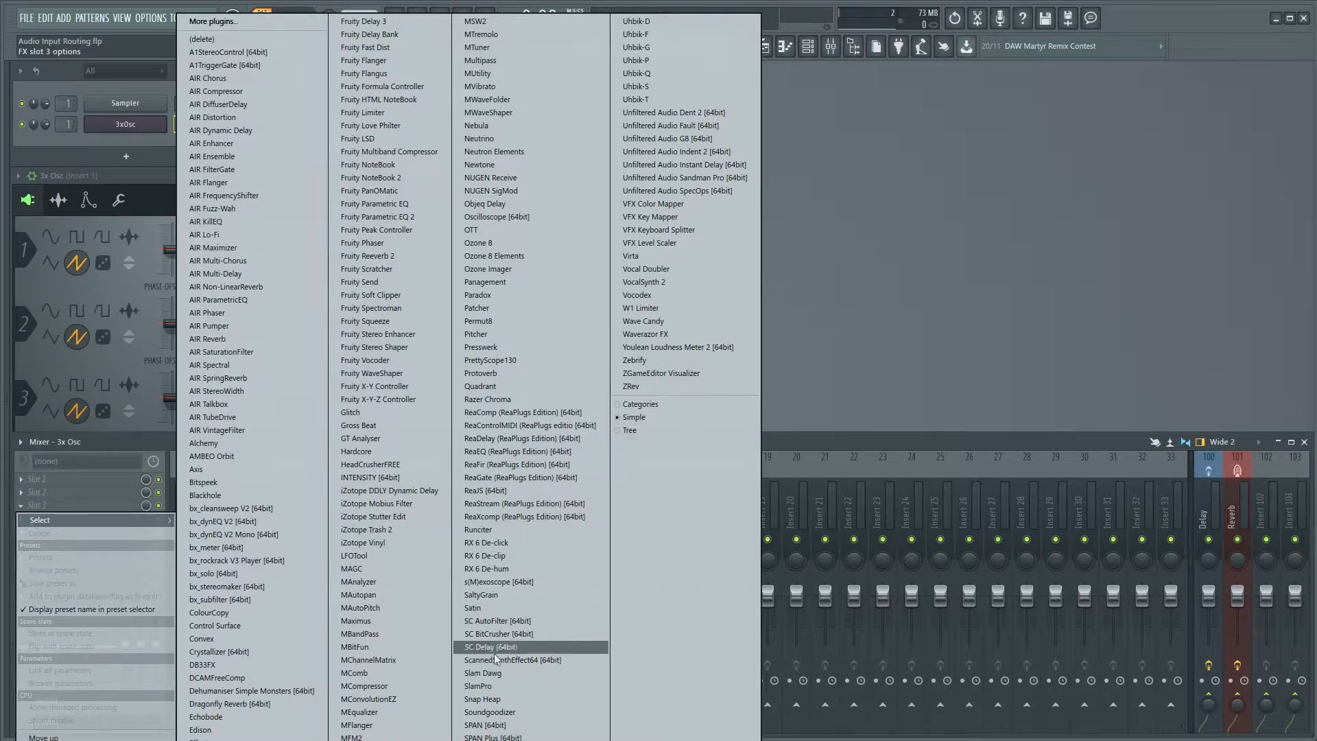
left_click(501, 740)
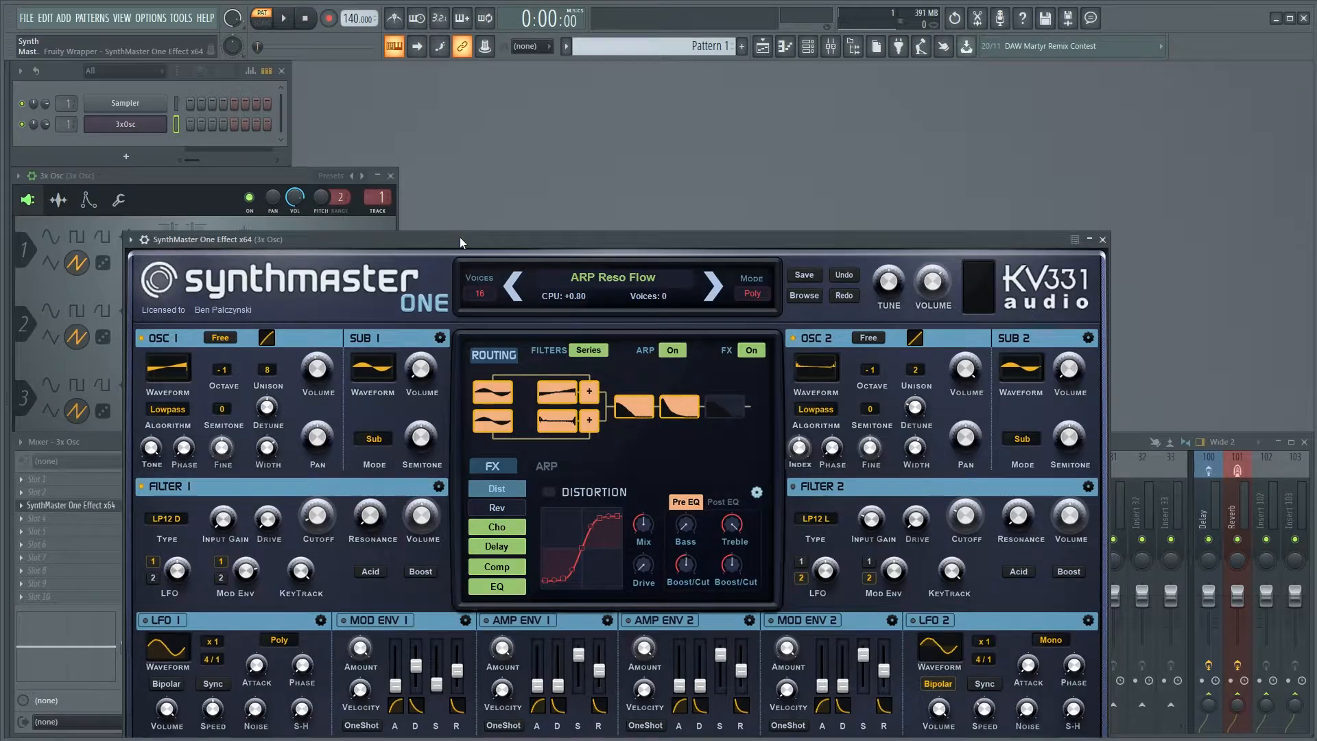
left_click_drag(458, 219, 533, 74)
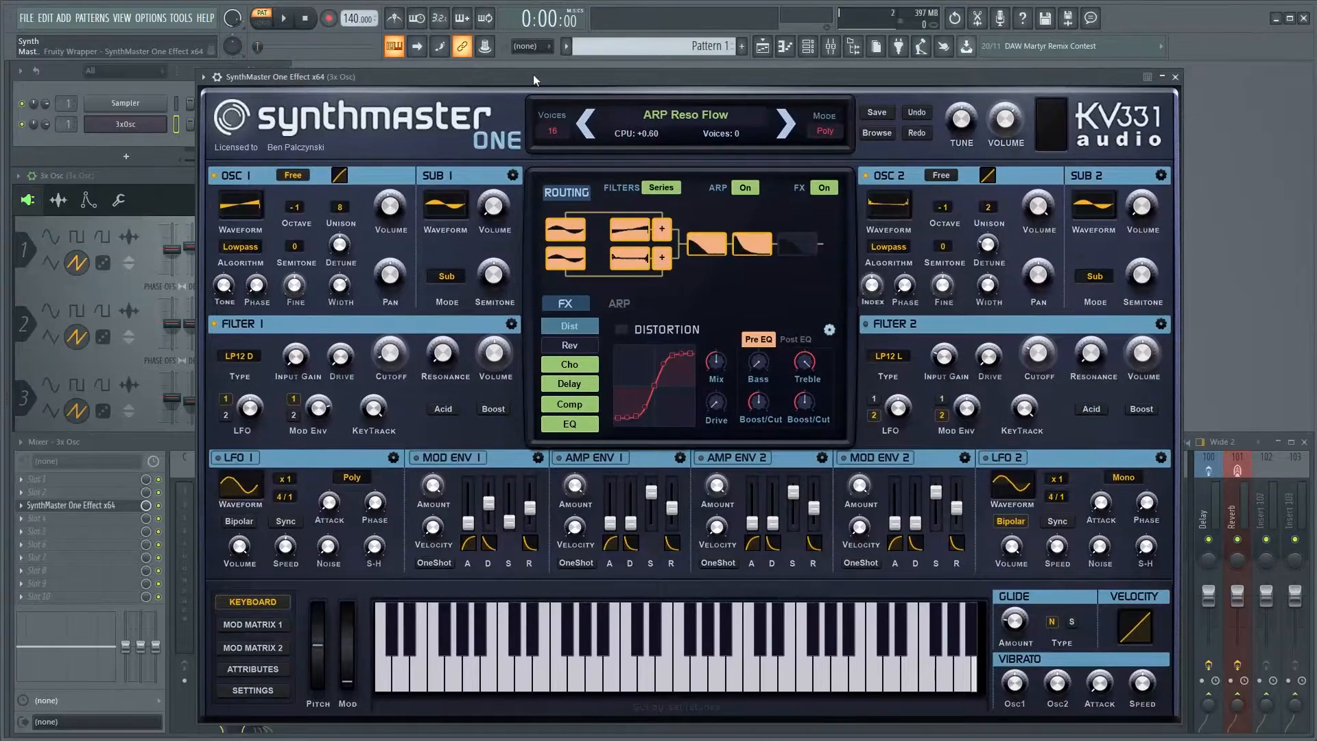
left_click(668, 118)
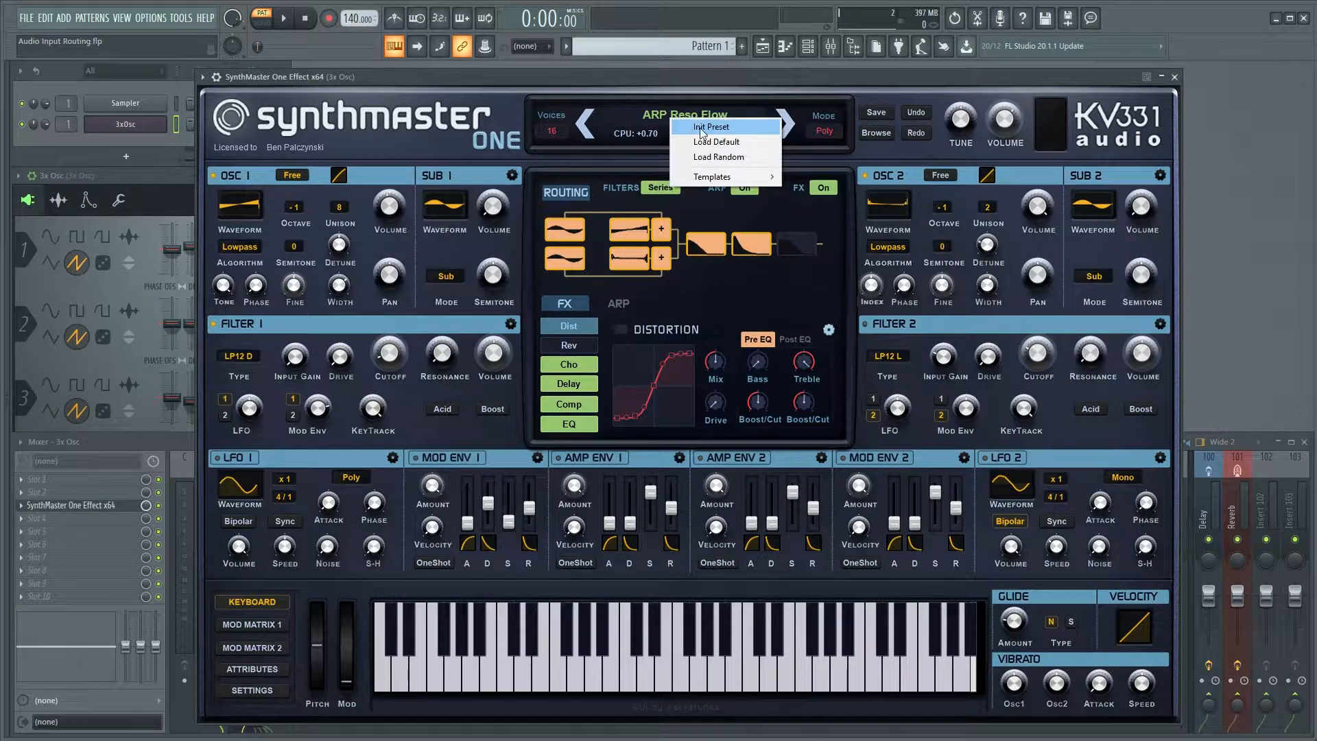
left_click(700, 128)
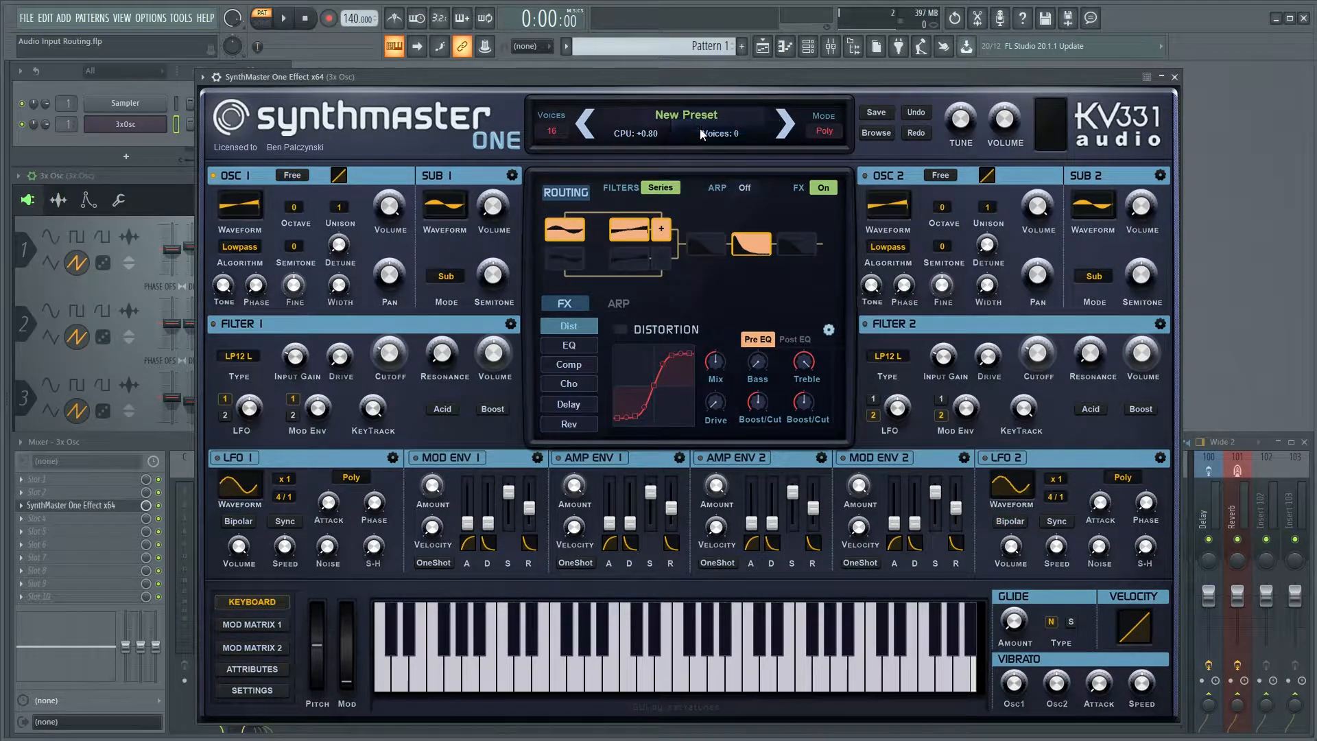
left_click(236, 209)
mouse_move(281, 325)
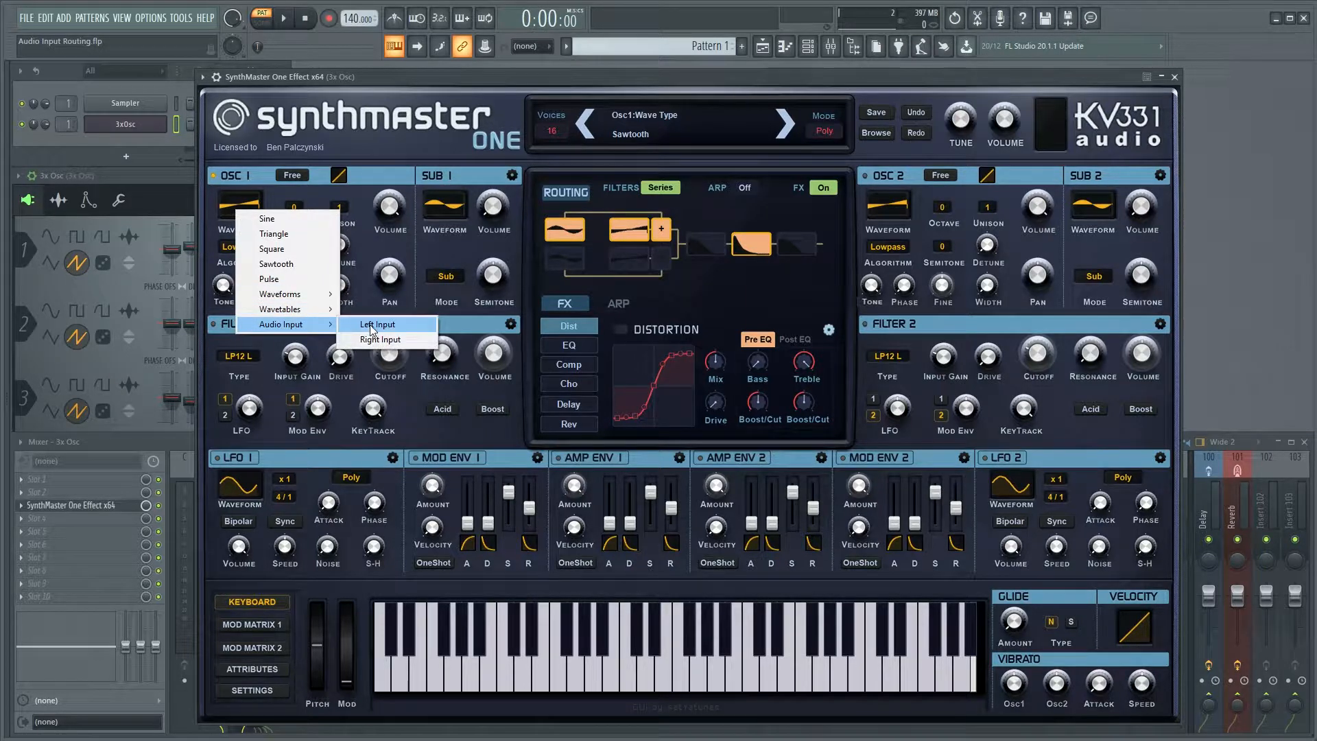
left_click(209, 210)
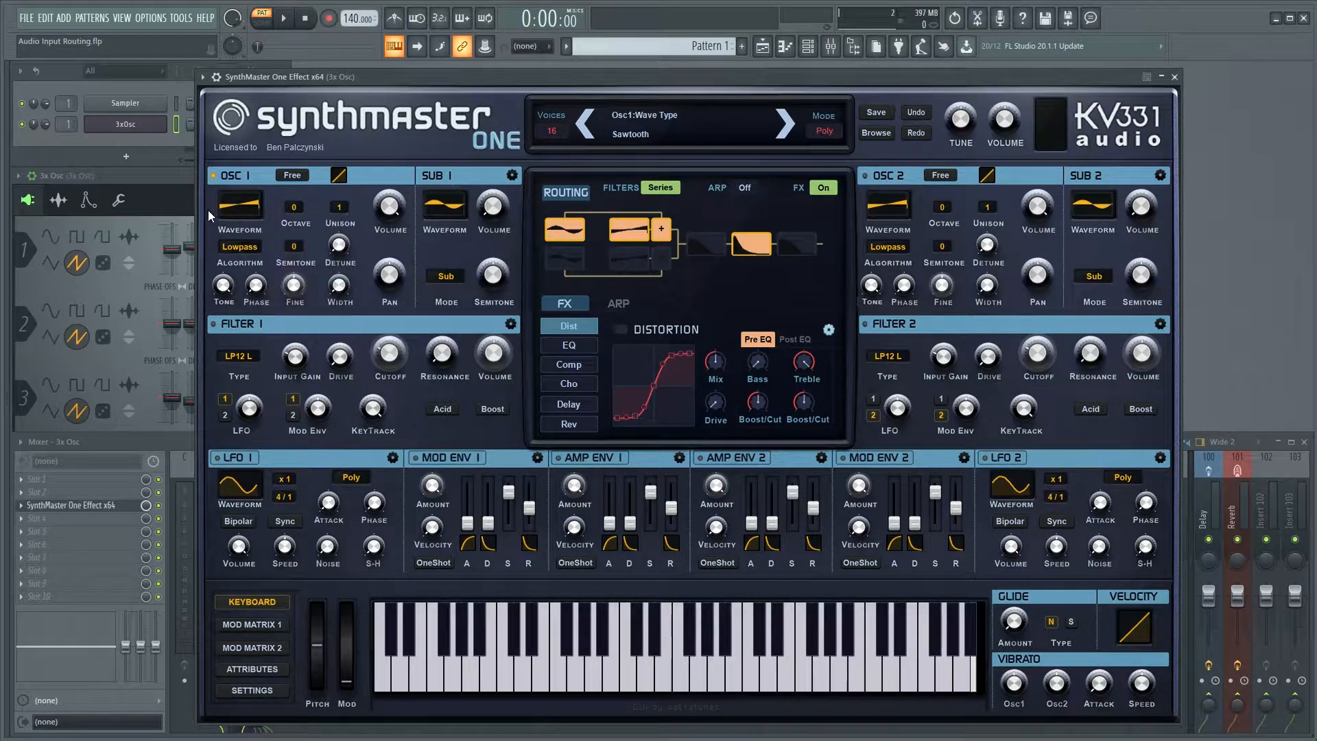
left_click(240, 204)
Set the oscillator 1 waveform to the Left Input audio input.
left_click(234, 208)
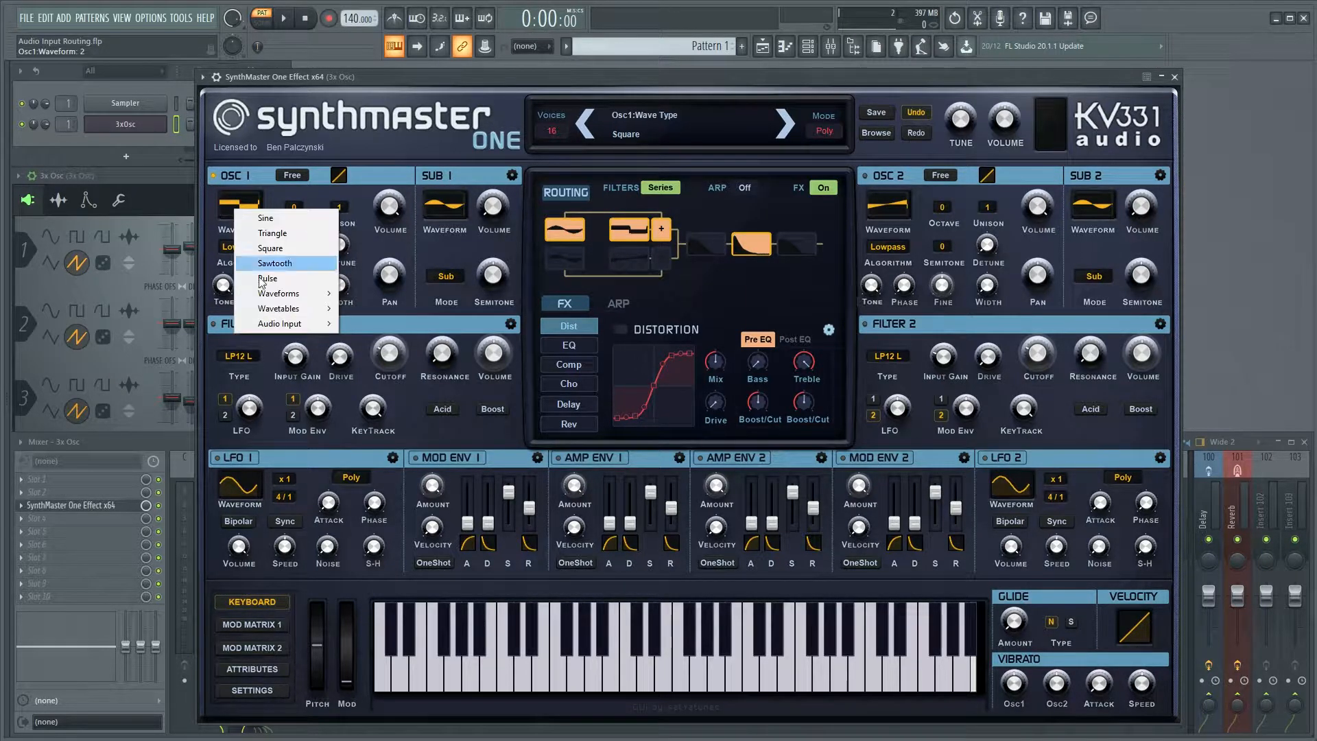
mouse_move(278, 327)
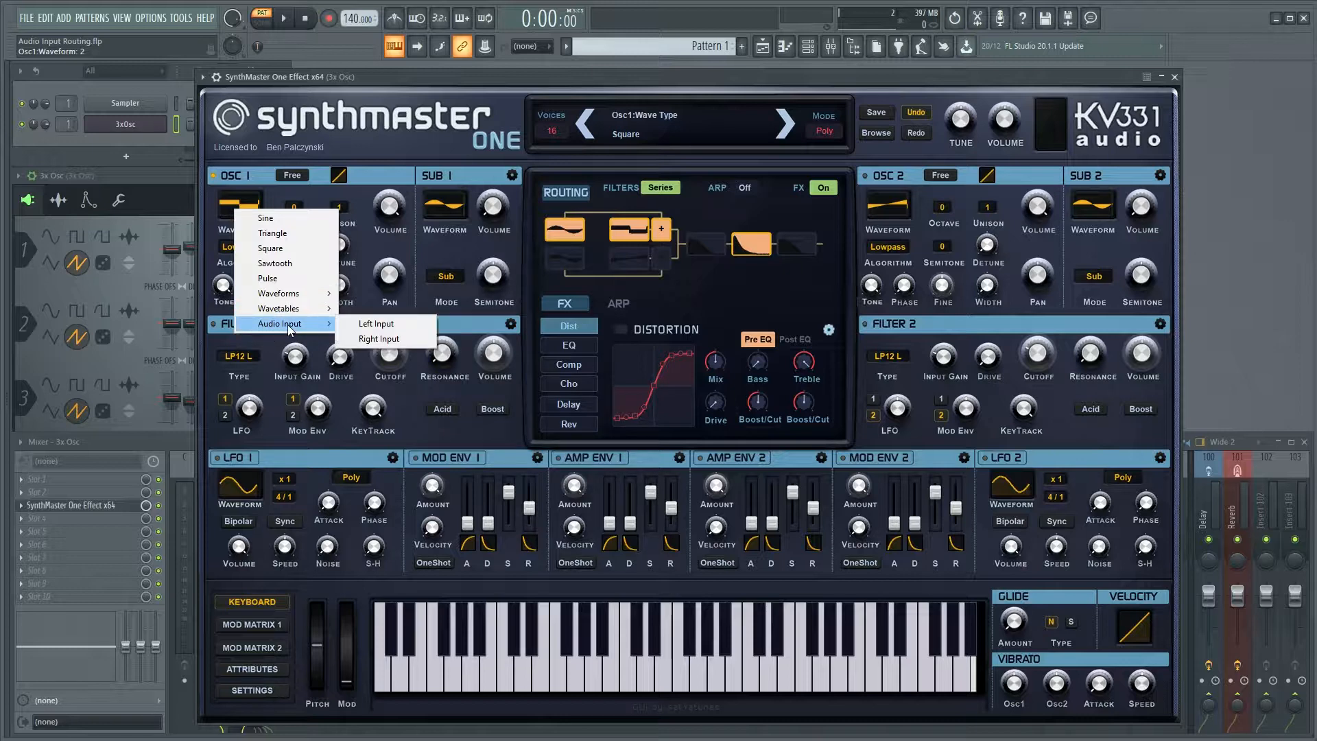
left_click(357, 323)
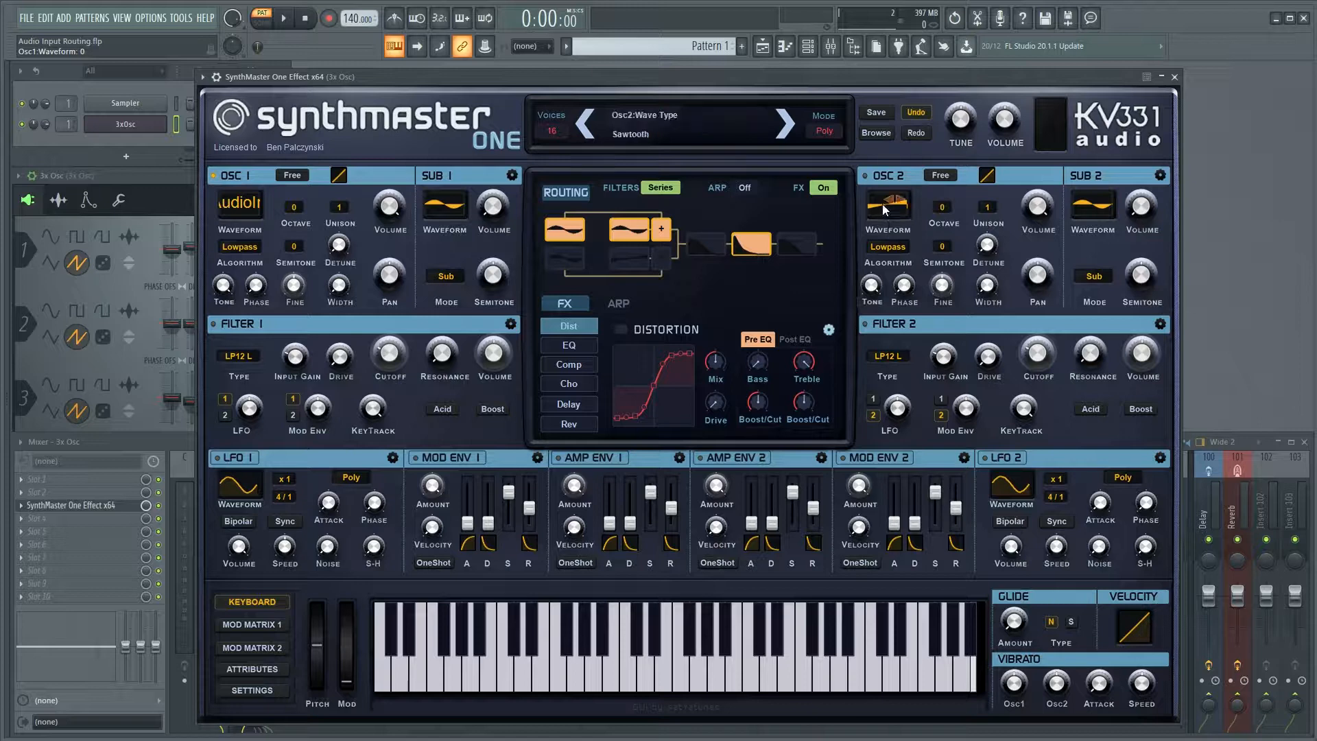
Enable oscillator 2 and set its waveform to the Right Input audio input.
left_click(865, 177)
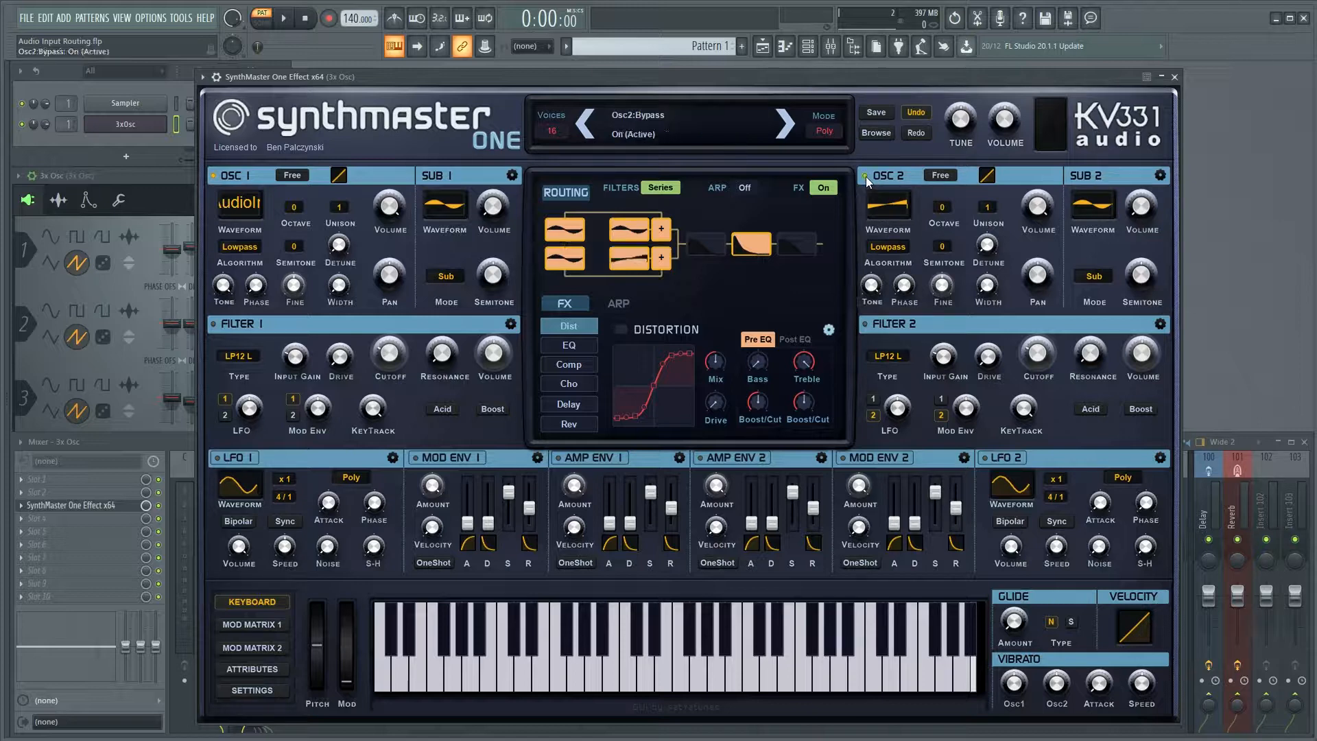
left_click(872, 204)
mouse_move(916, 323)
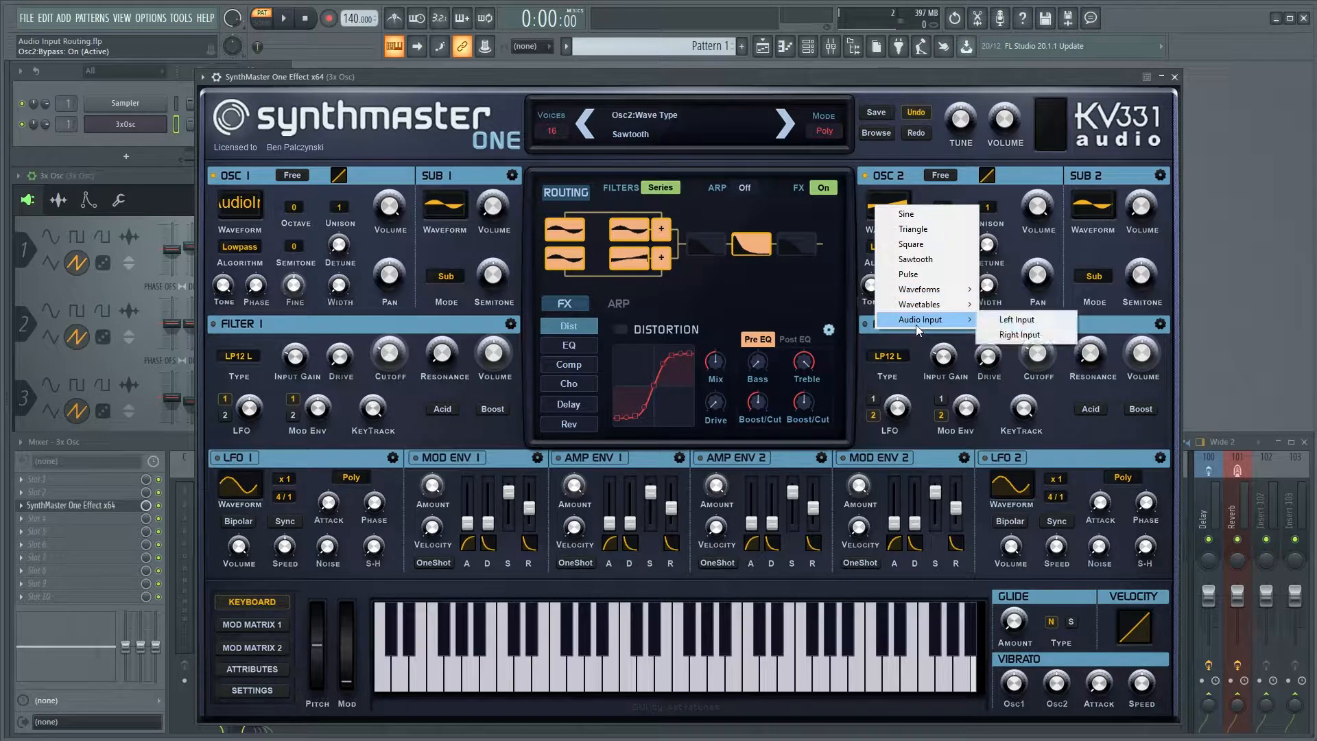
left_click(1012, 335)
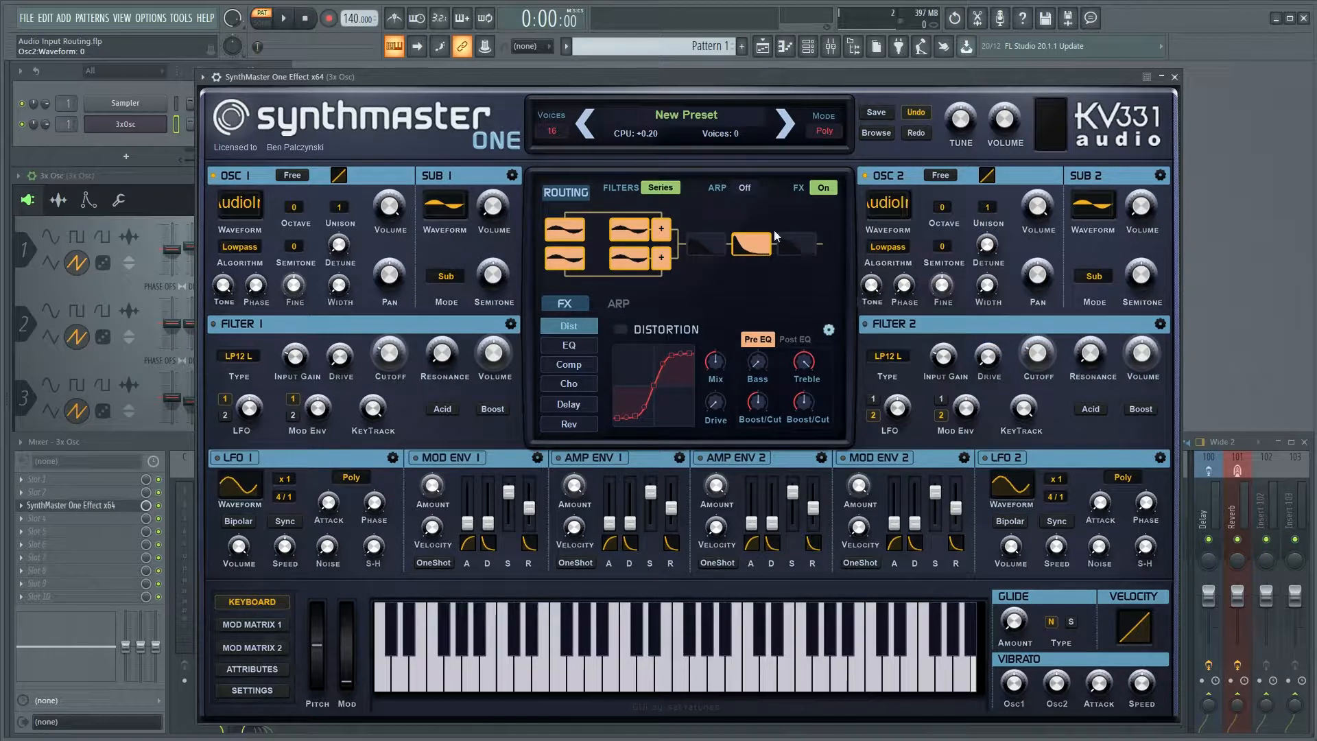
Uncover the channel rack and play a note on the 3xOsc channel to test it through the effect.
left_click_drag(442, 74, 558, 77)
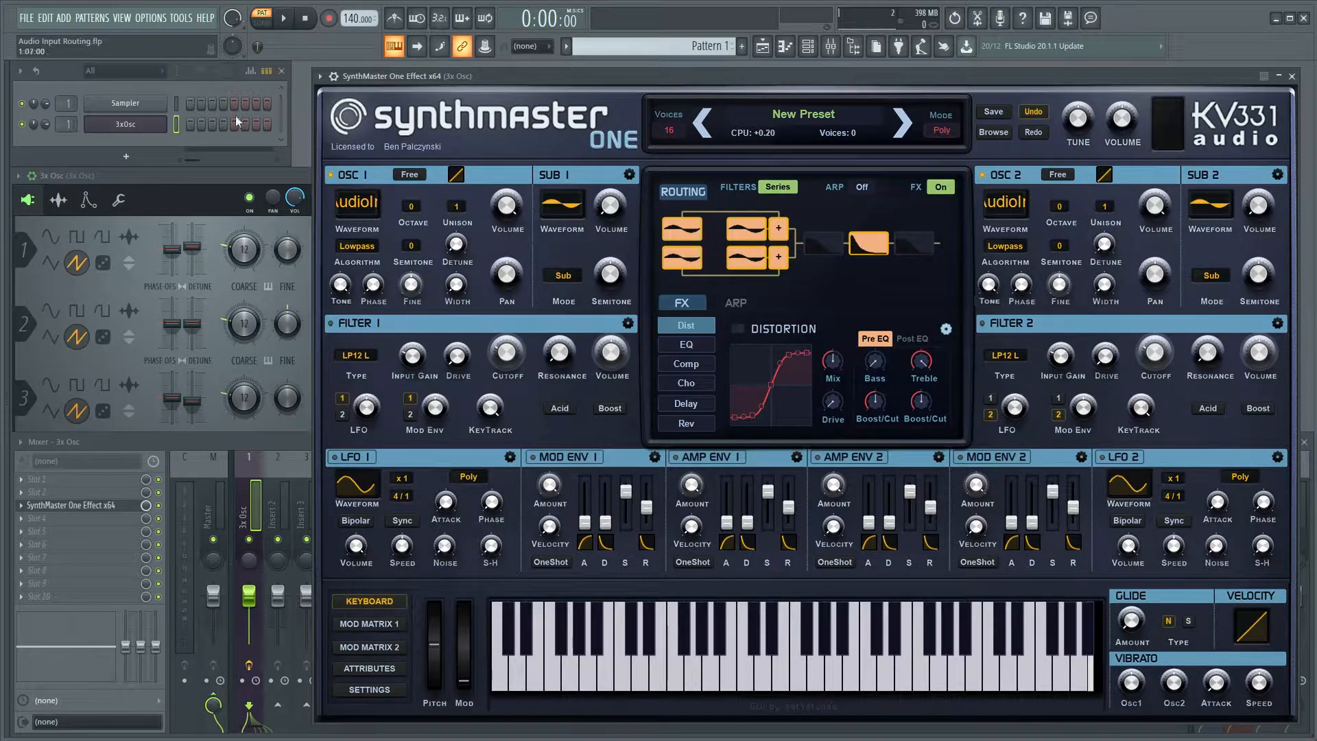
left_click(175, 126)
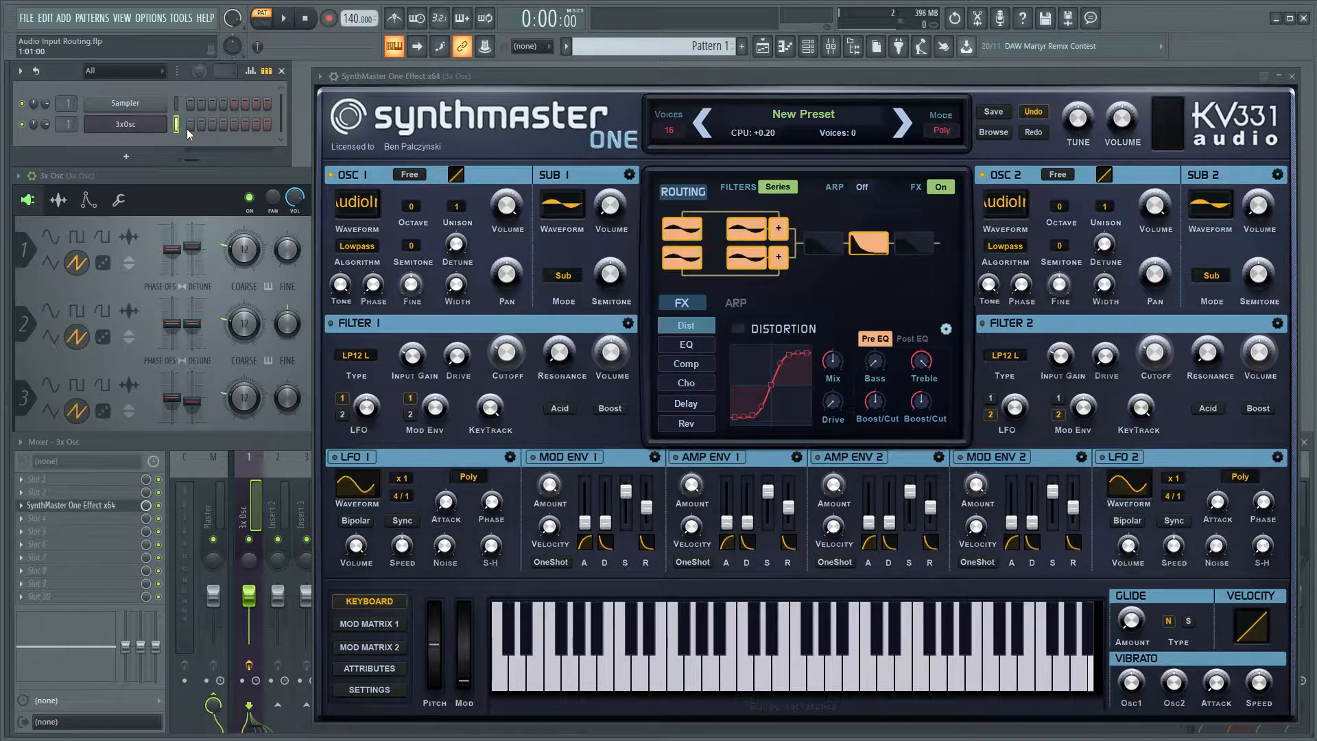
key("x")
Add a MIDI Out channel and set its output port to 24.
left_click(130, 158)
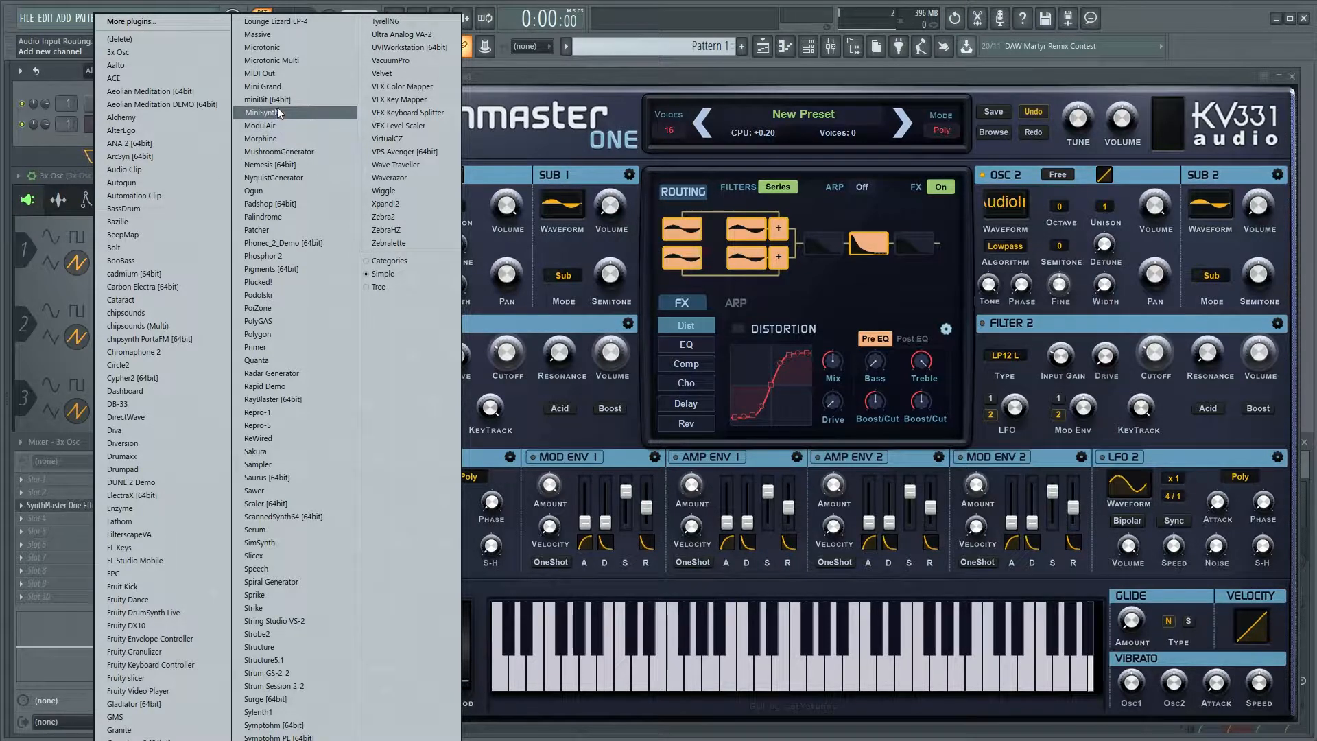
left_click(297, 75)
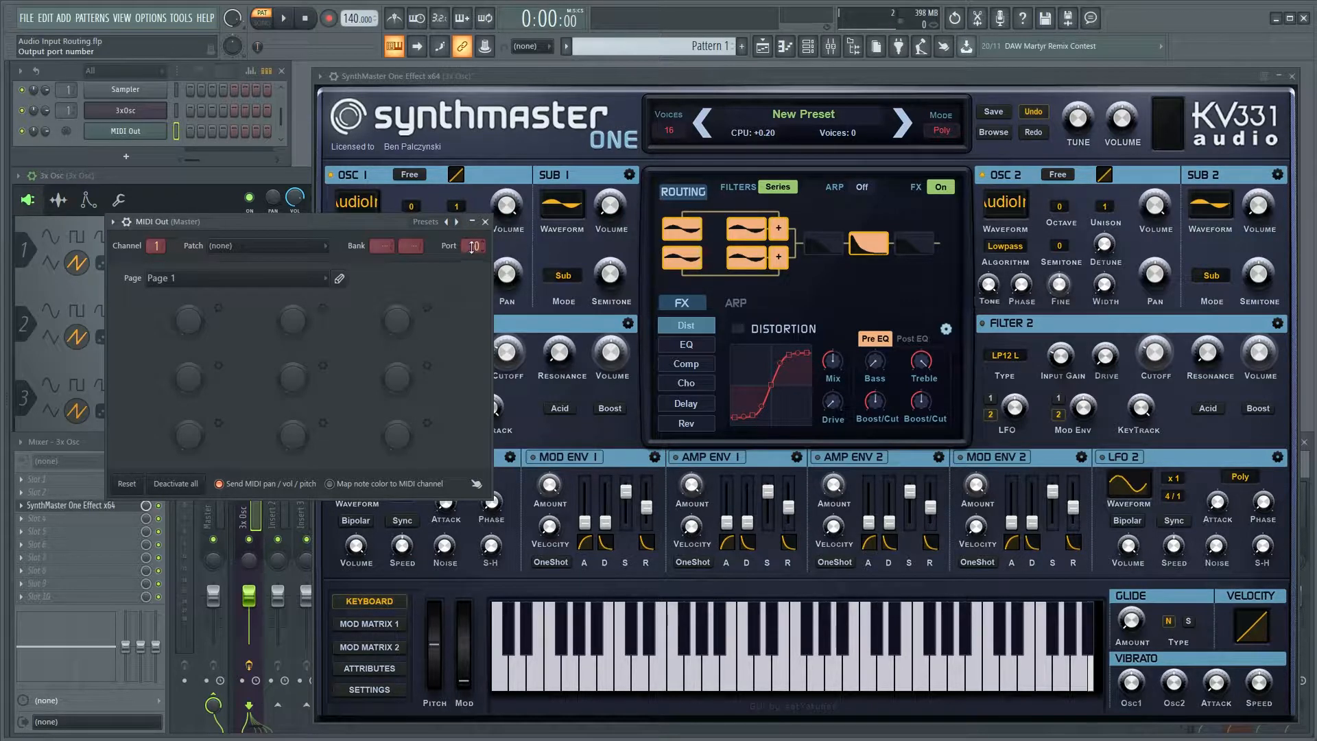
left_click_drag(468, 249, 468, 230)
Match SynthMaster One Effect's MIDI input port to the MIDI Out channel's port in the wrapper settings, and return to the synth interface.
left_click(506, 74)
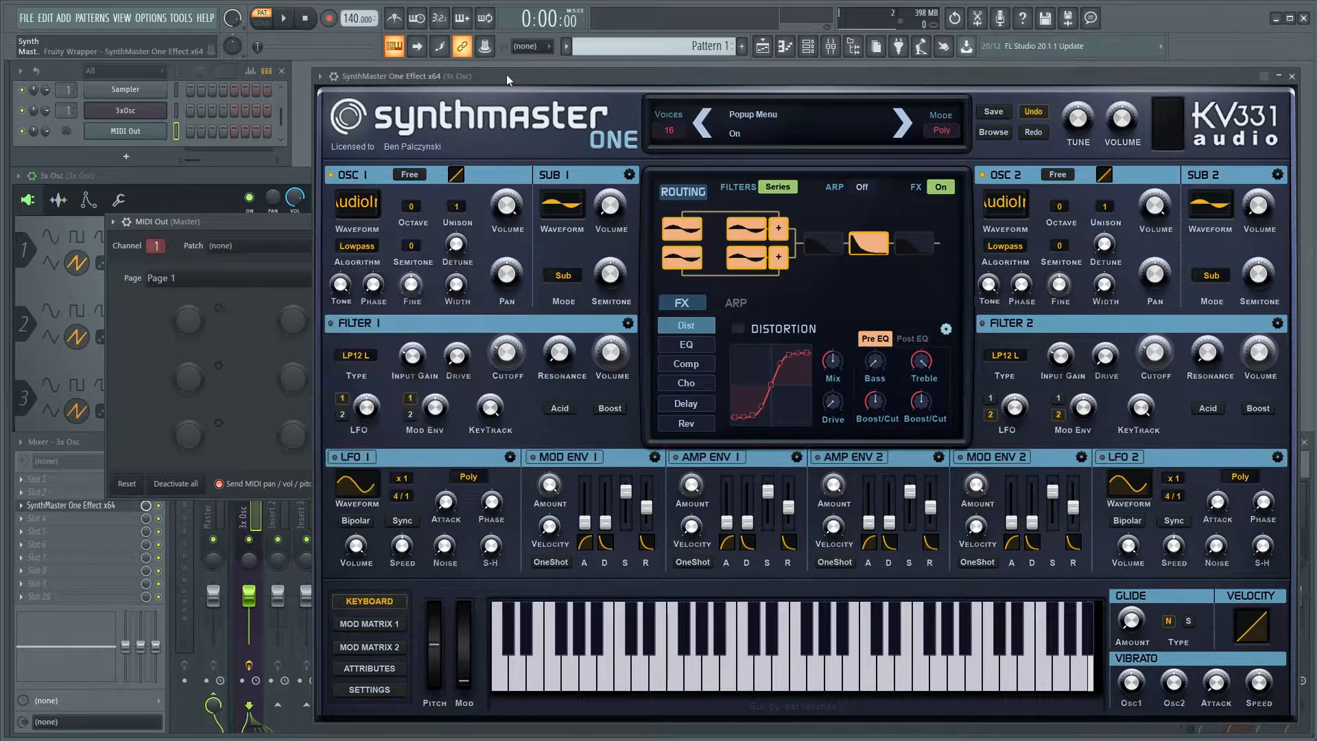
left_click(336, 76)
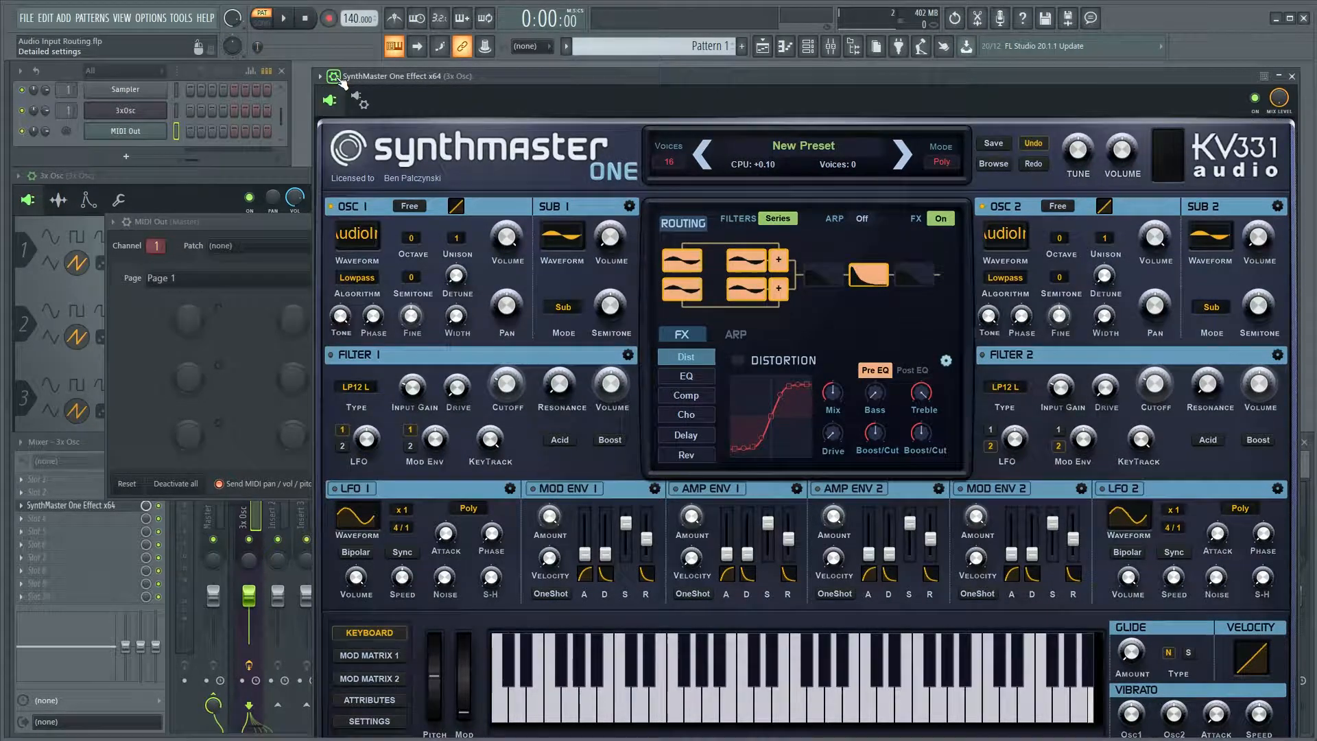
left_click(359, 102)
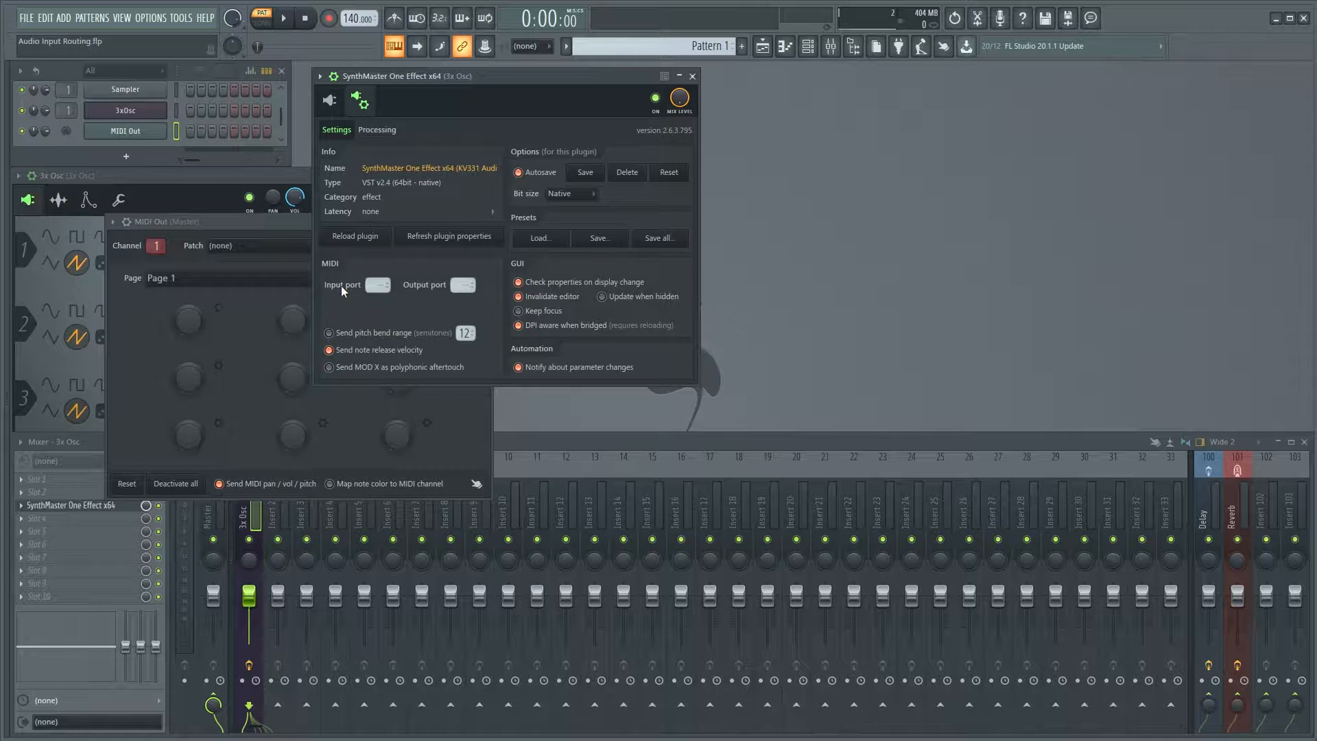
left_click_drag(410, 97, 604, 223)
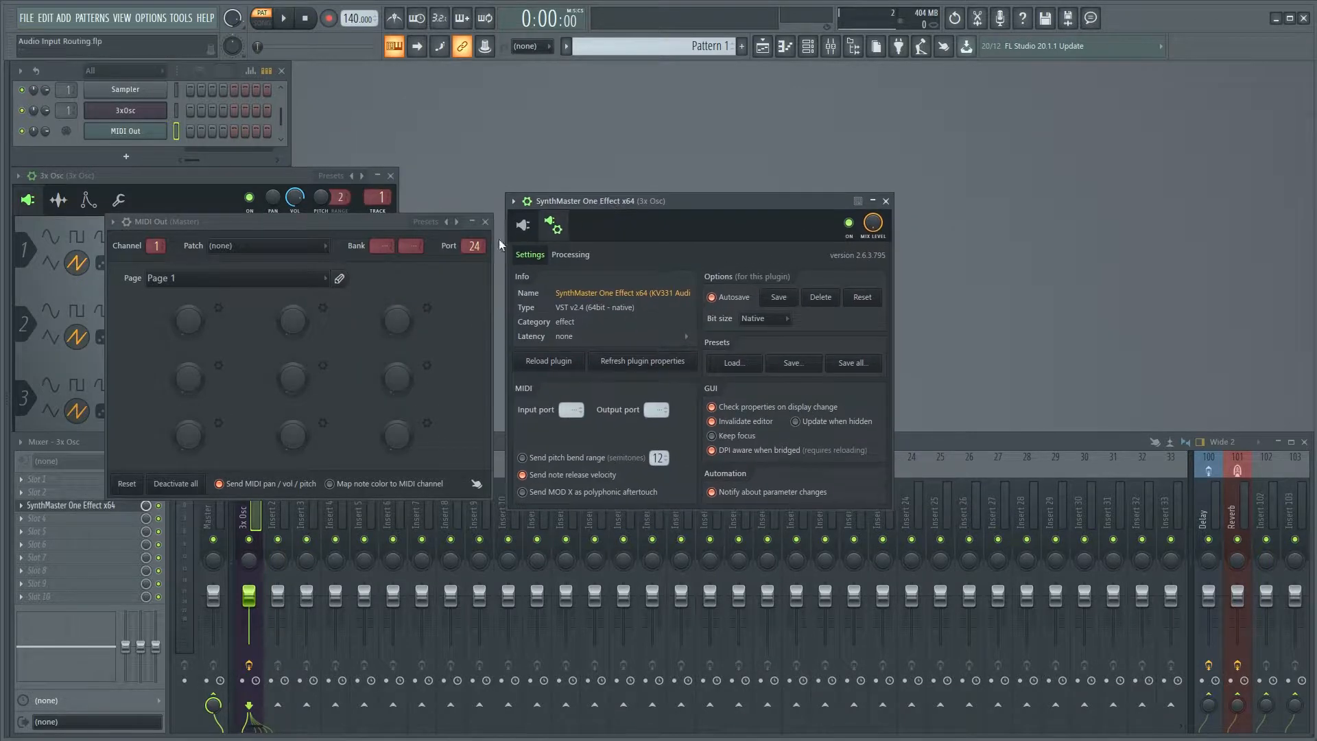
scroll(473, 247, "up", 10)
scroll(567, 410, "up", 11)
left_click(523, 225)
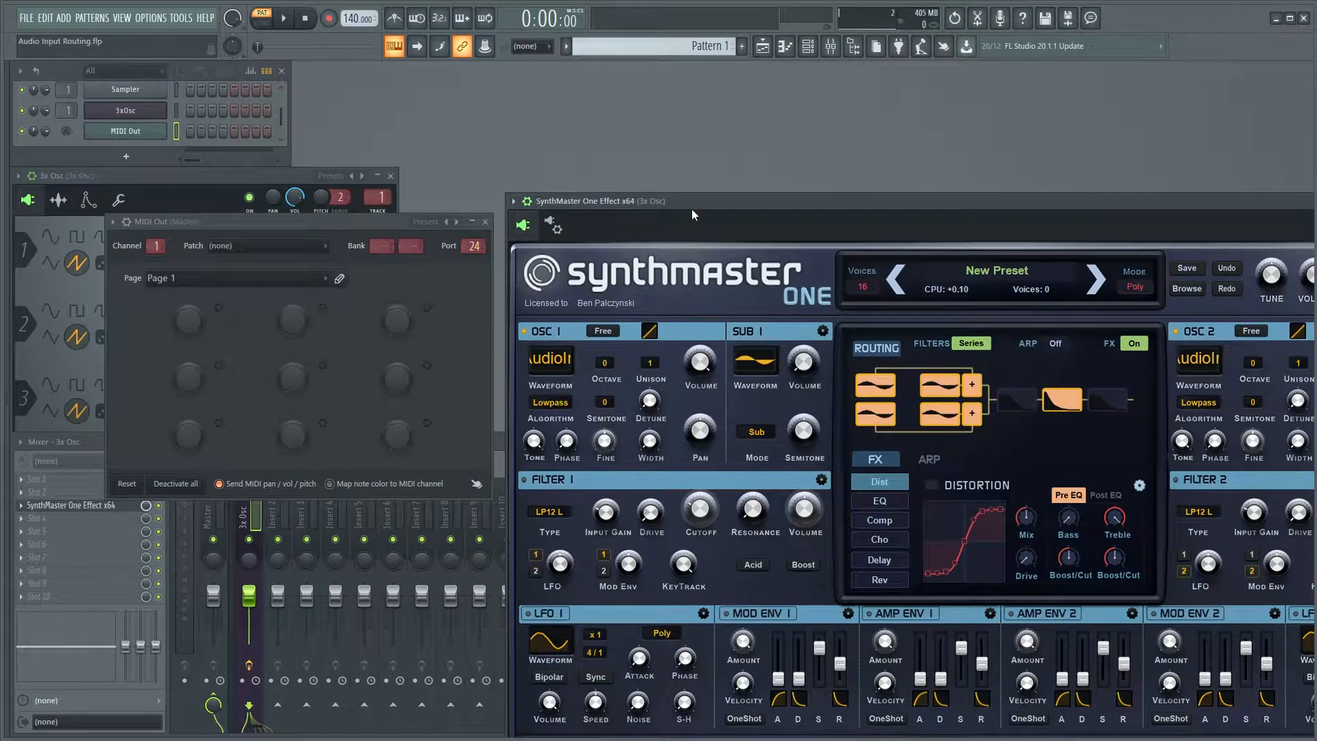
left_click_drag(692, 209, 463, 76)
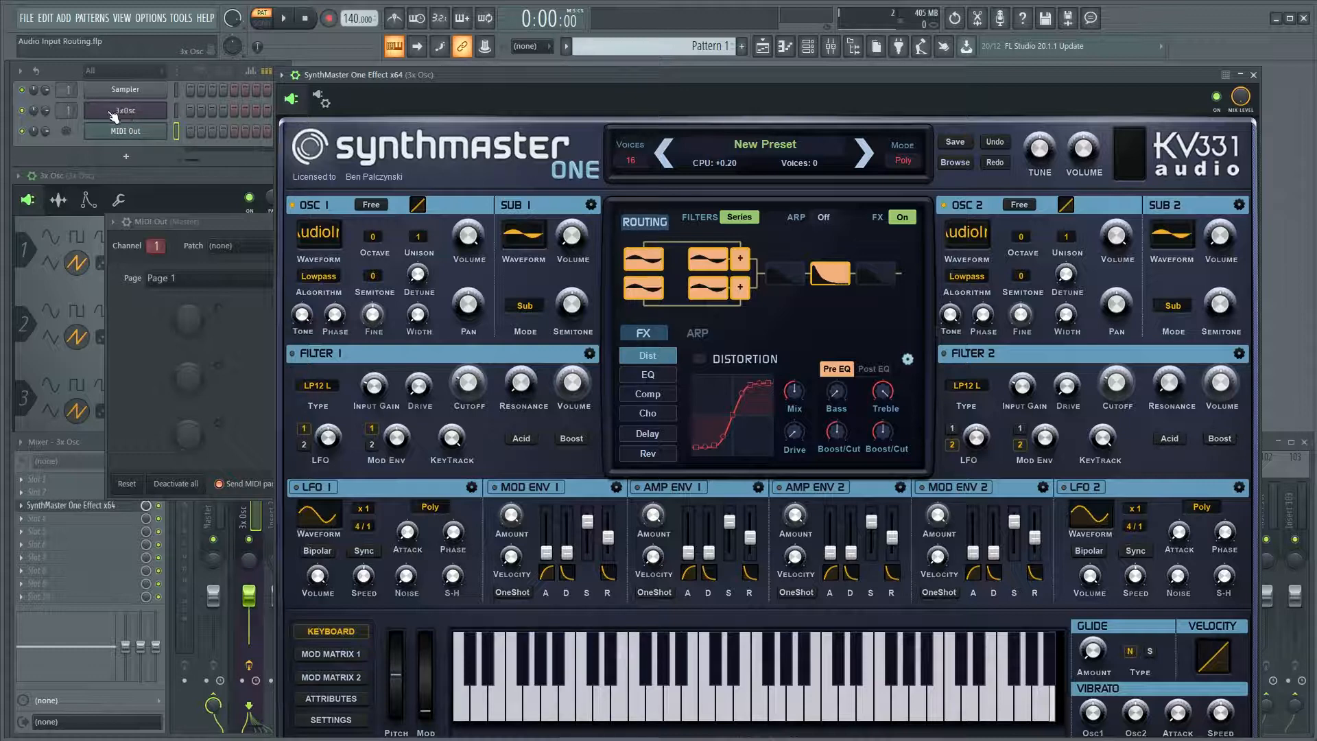
Add a Layer channel to the channel rack and show its settings.
left_click(127, 157)
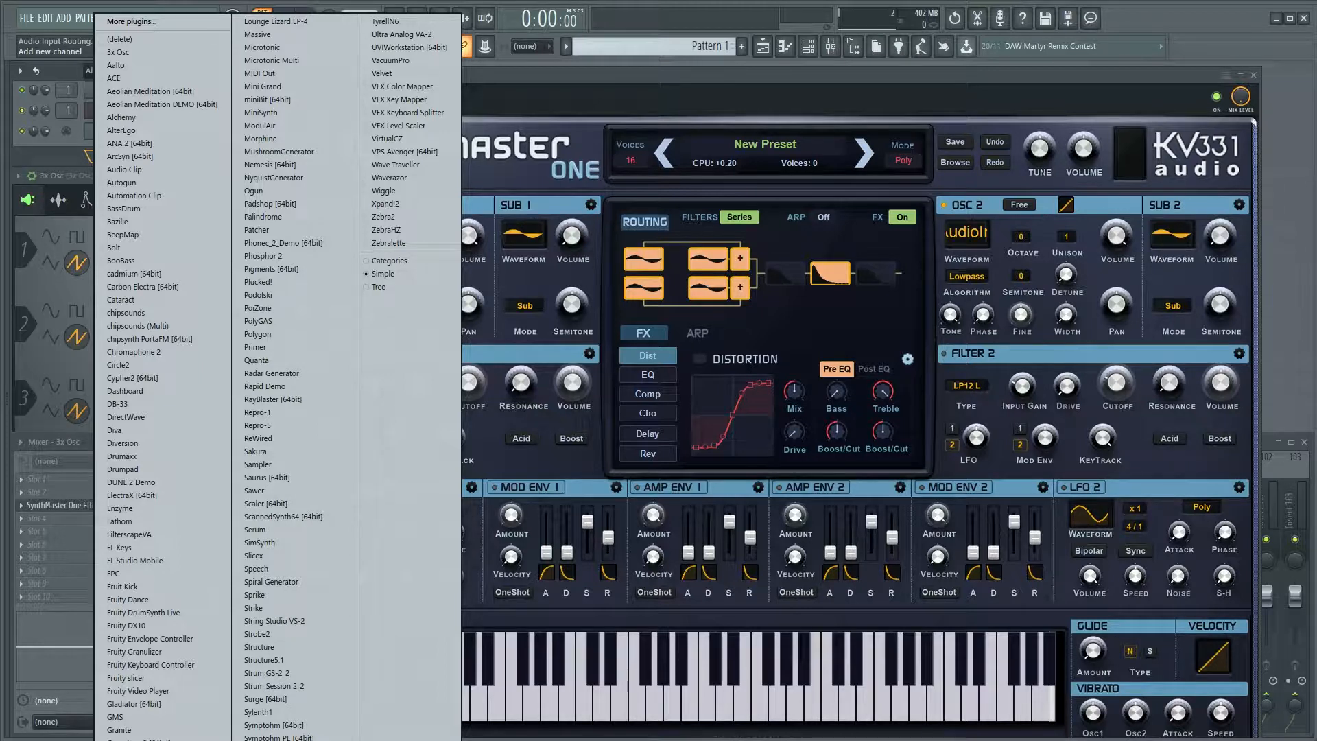
left_click(260, 73)
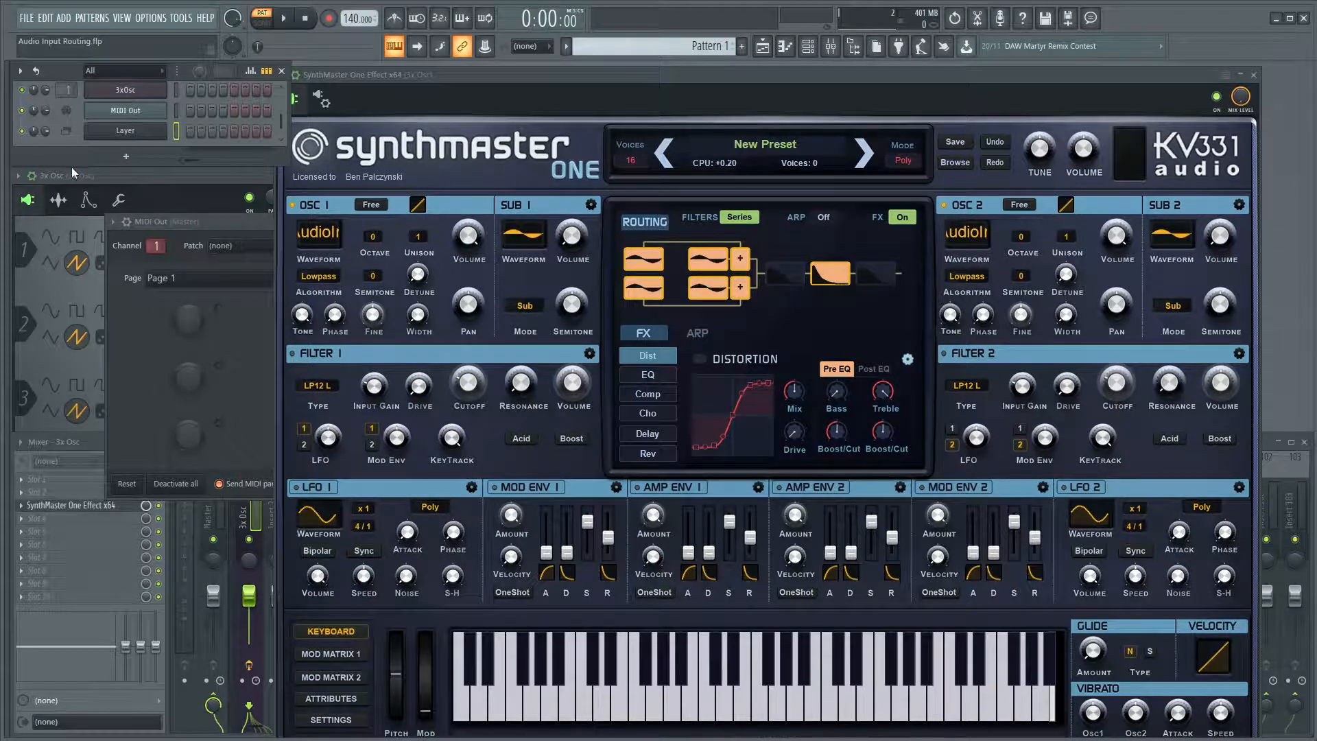
left_click_drag(72, 166, 71, 205)
left_click(119, 168)
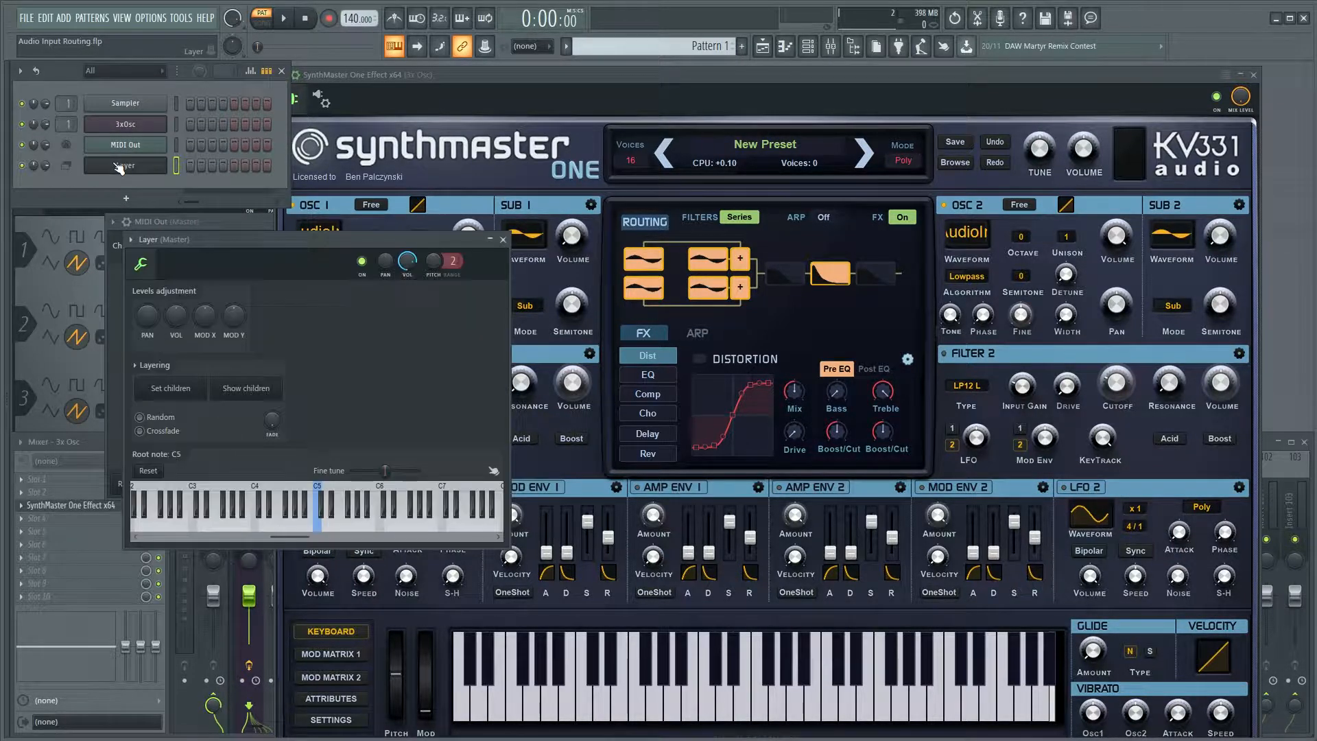
Close the MIDI Out and SynthMaster One Effect windows, keeping the Layer settings open.
left_click(188, 222)
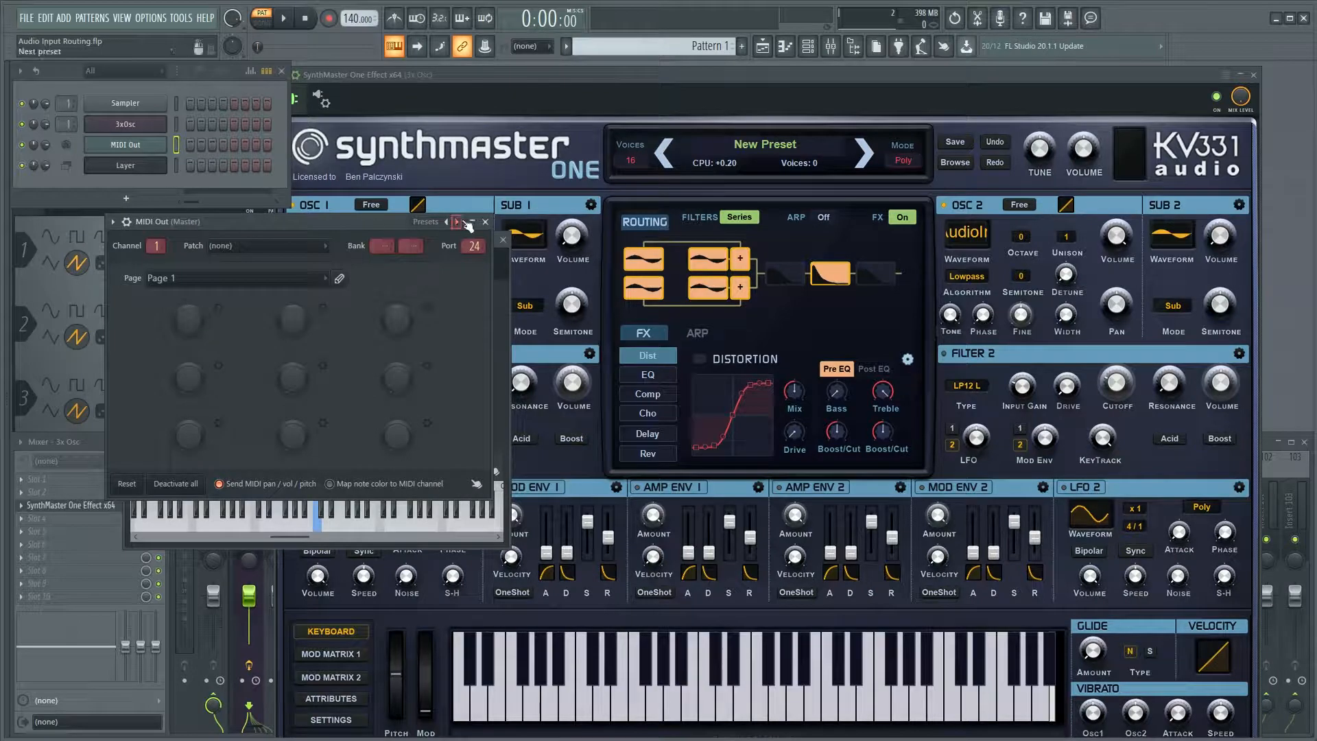
left_click(485, 221)
left_click(1253, 75)
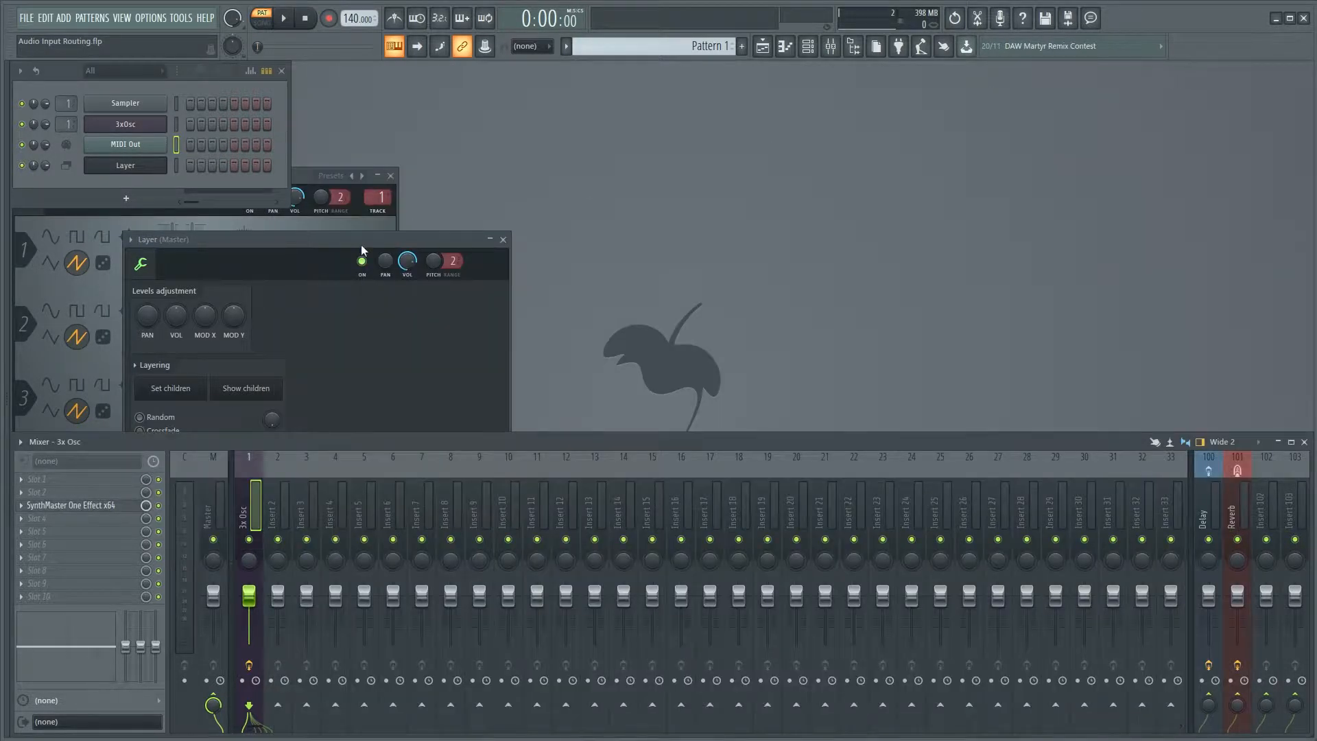
Set the 3xOsc and MIDI Out channels as children of the Layer channel, and select the Layer channel for playing.
left_click_drag(364, 251, 679, 120)
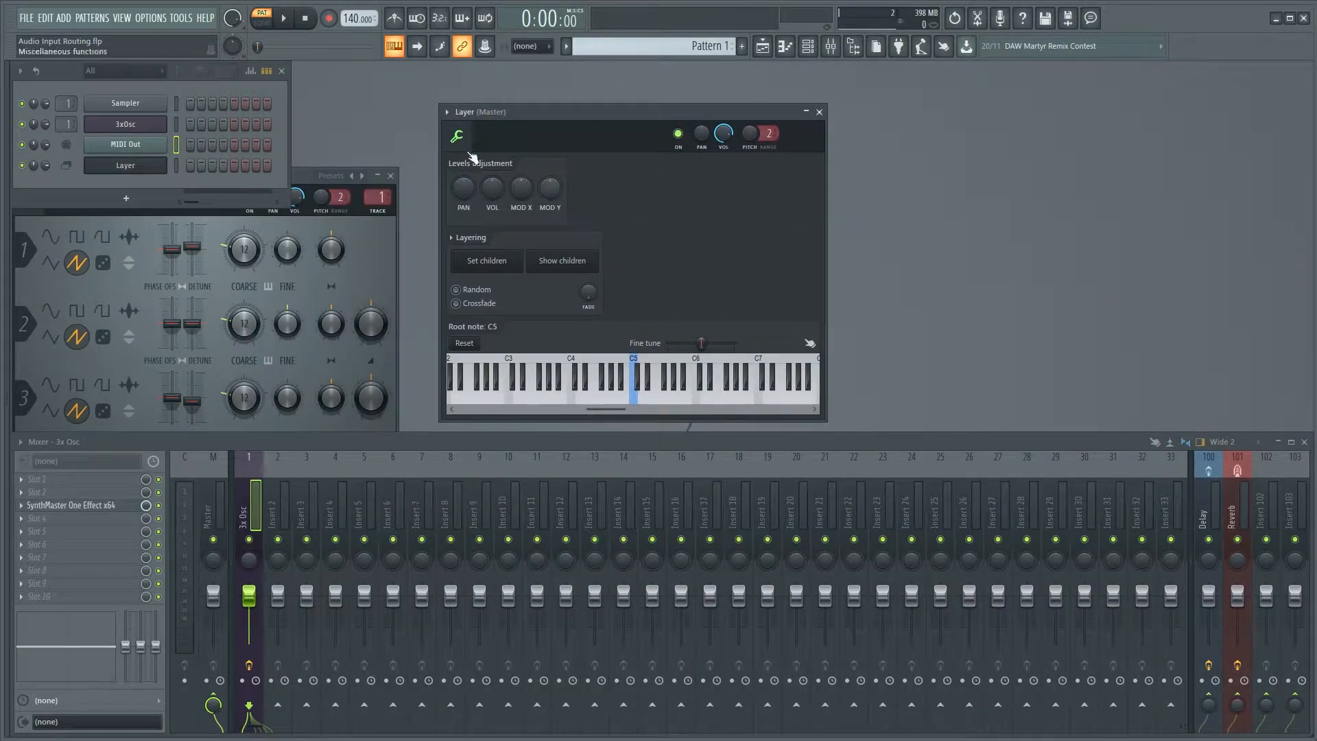
left_click(176, 124)
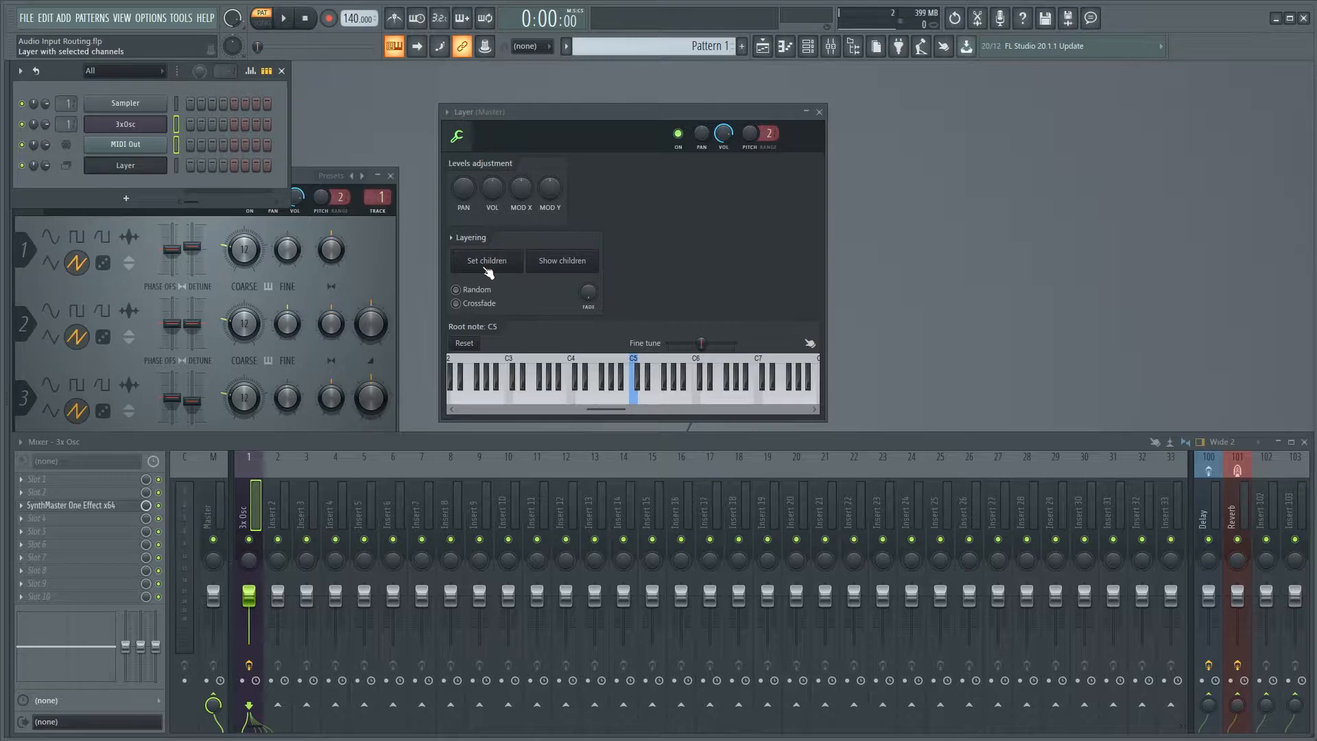
left_click(492, 271)
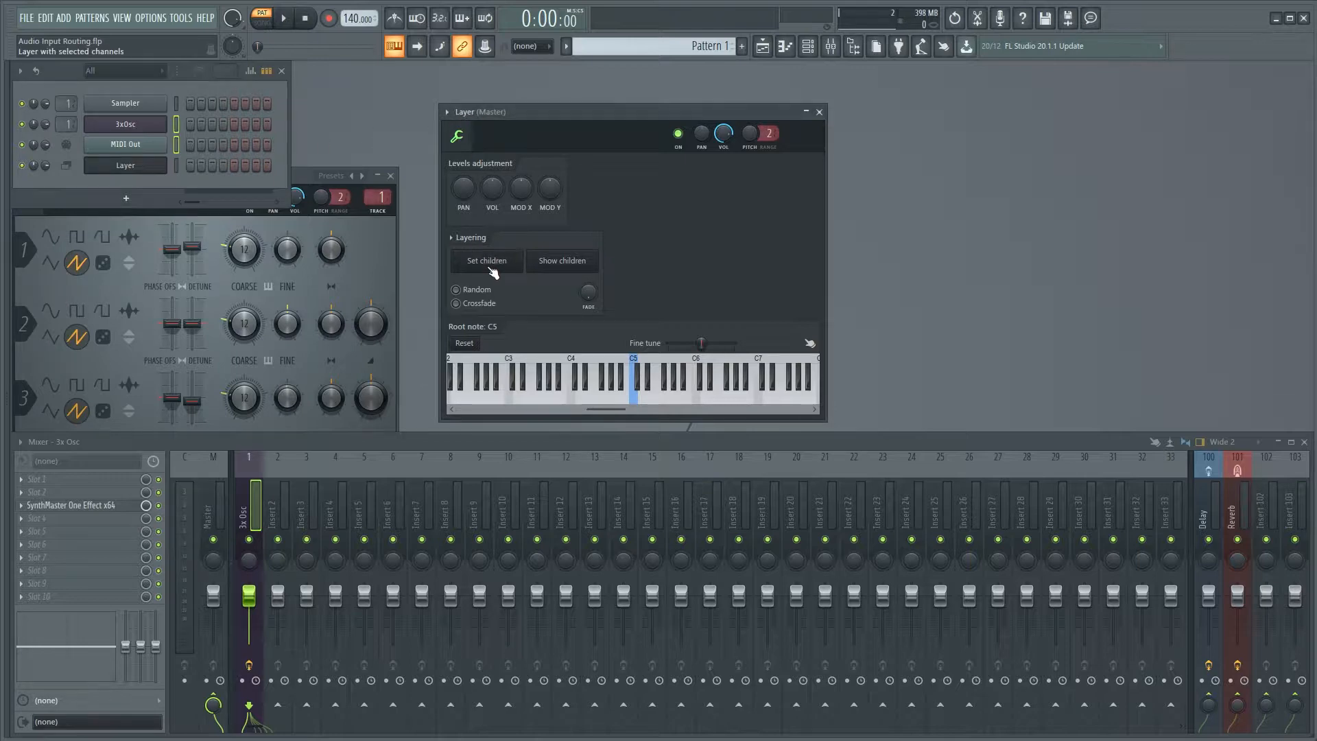
left_click(177, 165)
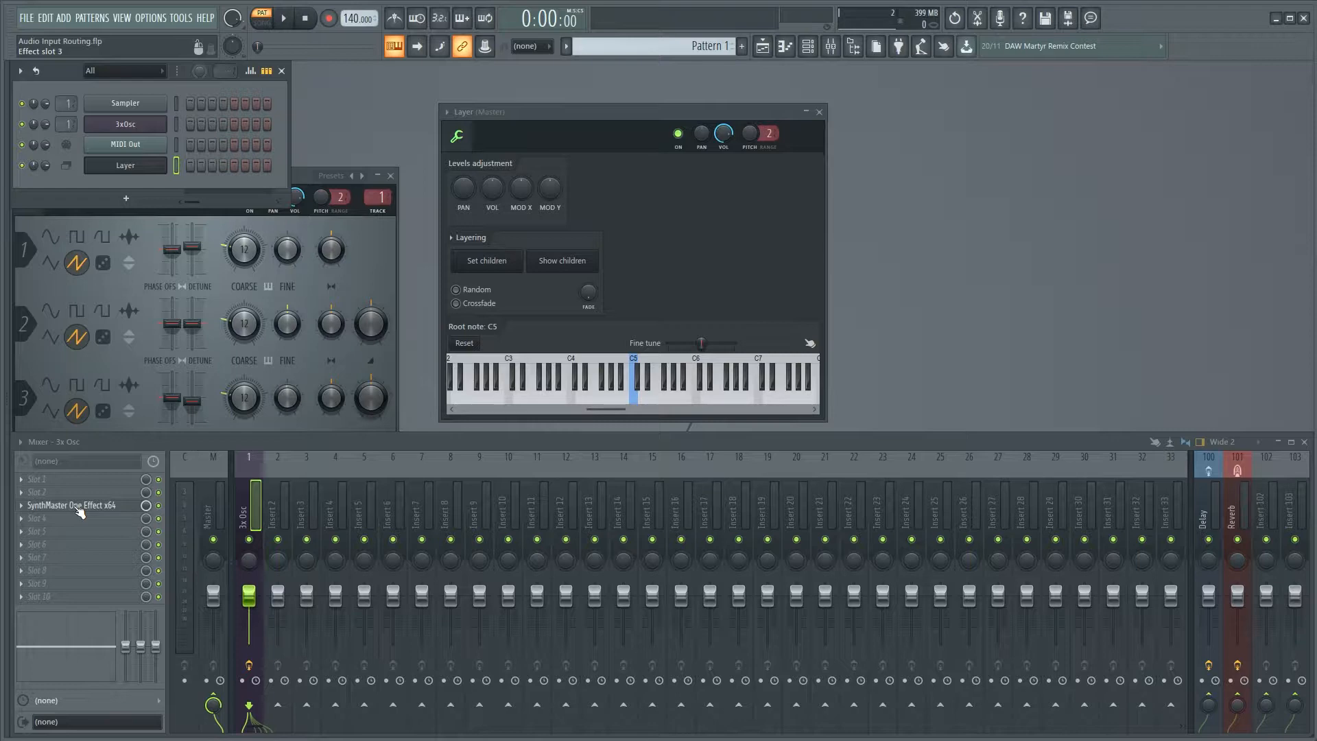
Open SynthMaster One Effect from the 3x Osc mixer track and play test notes through the Layer channel.
left_click(76, 506)
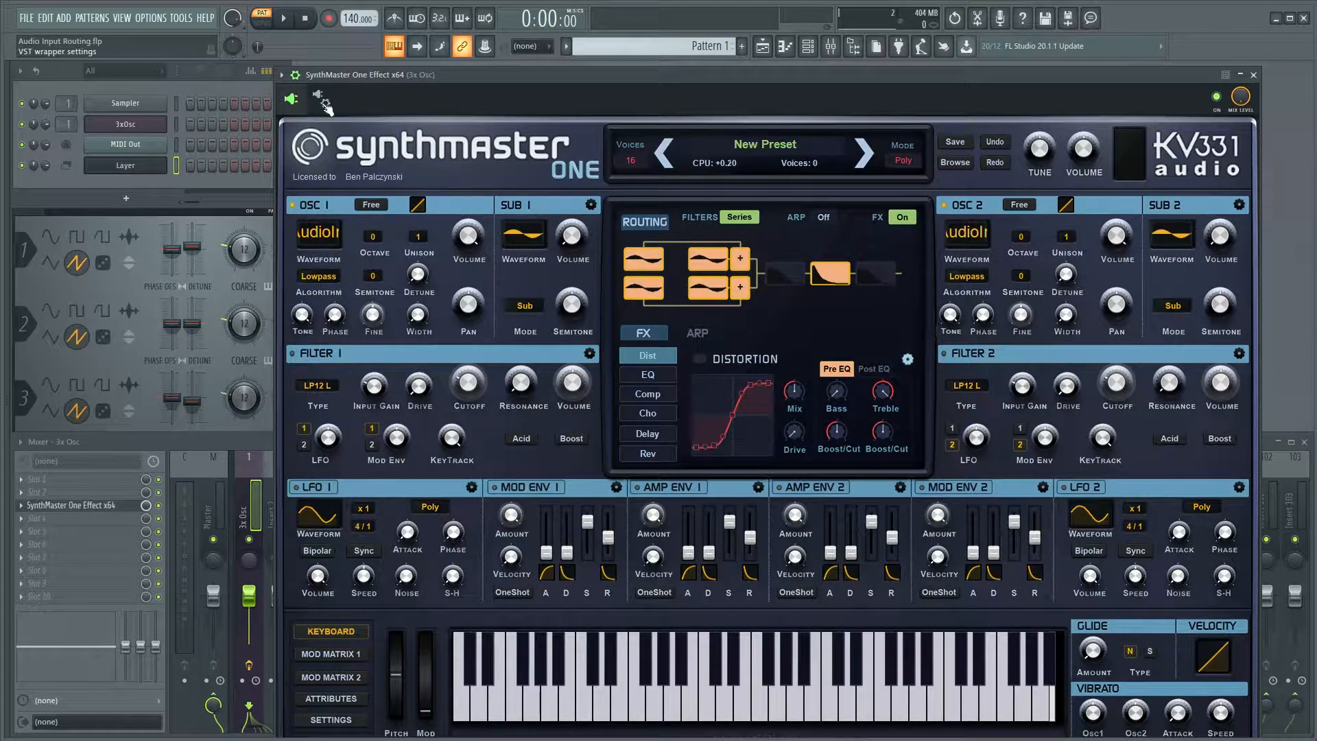
left_click_drag(520, 78, 430, 77)
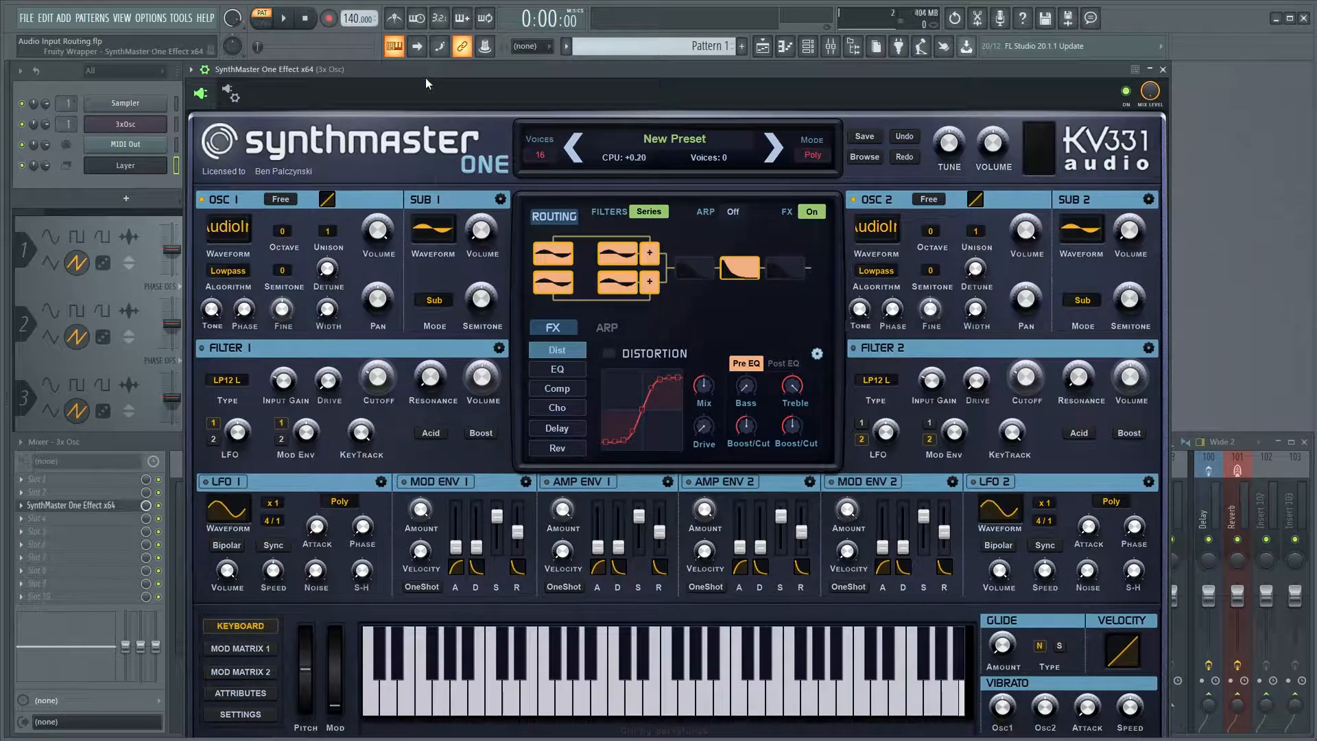
key("c")
key("m")
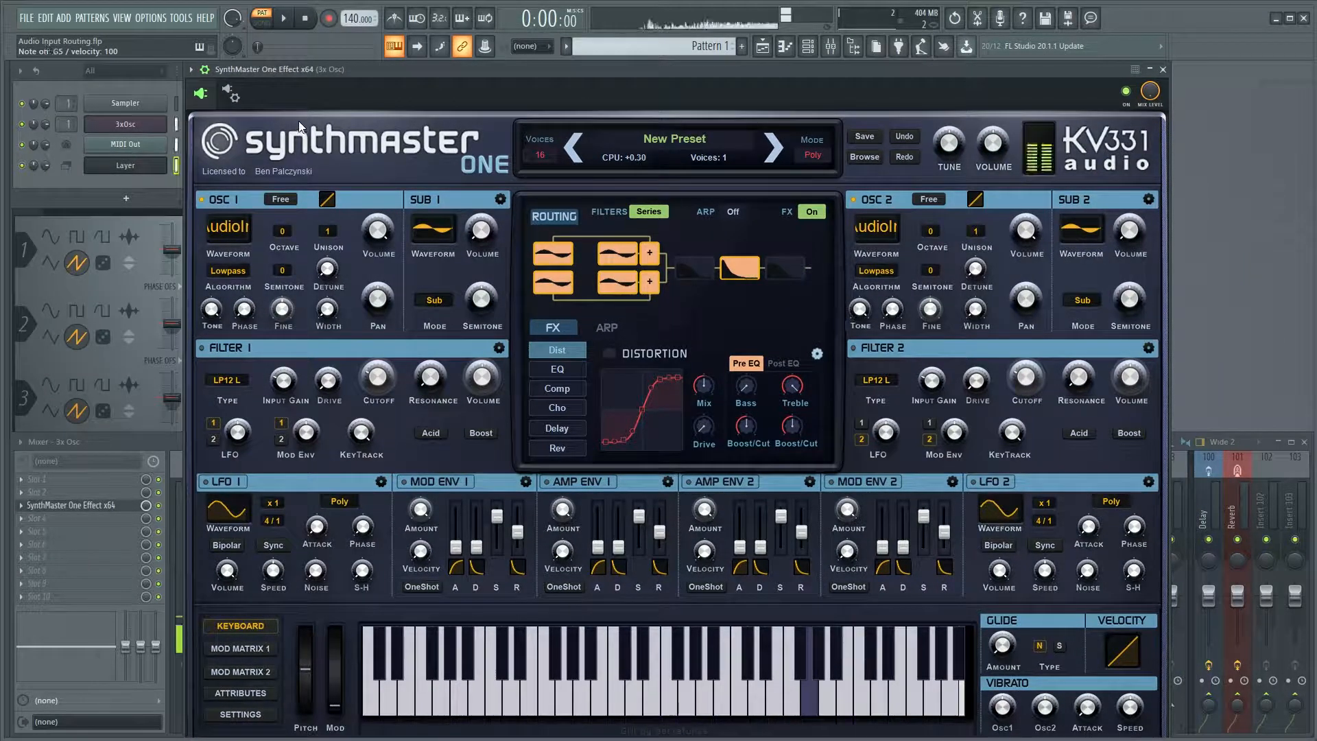
key("b")
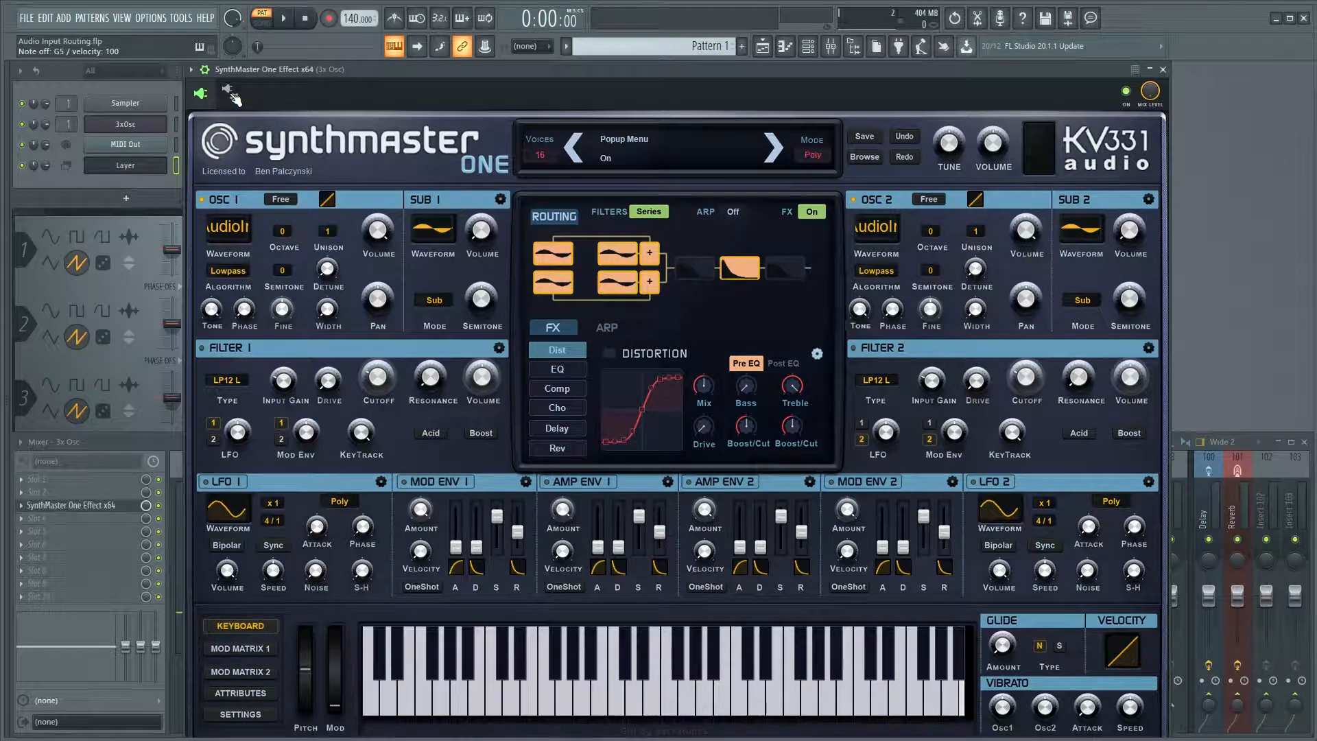
Enable fixed size buffers in SynthMaster One Effect's wrapper processing options, confirm the change, and view the additional buffer options.
left_click(232, 96)
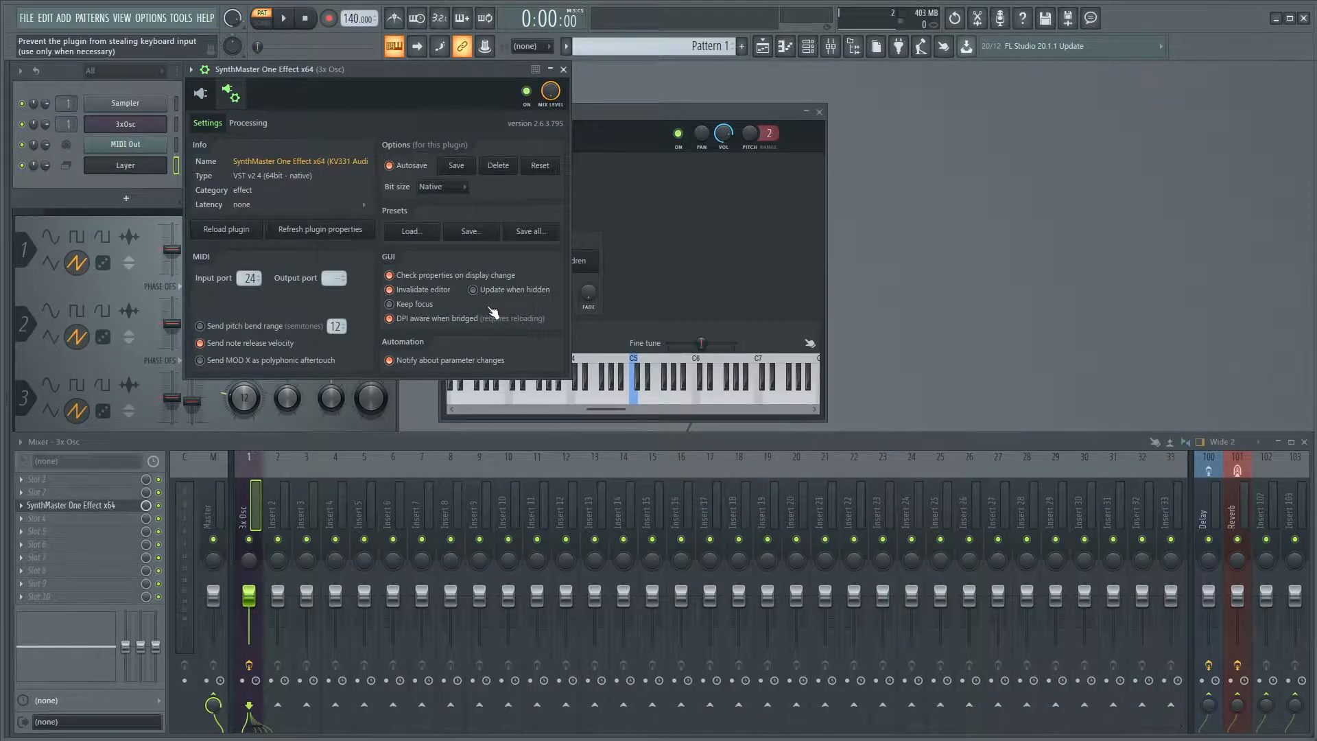
left_click(249, 124)
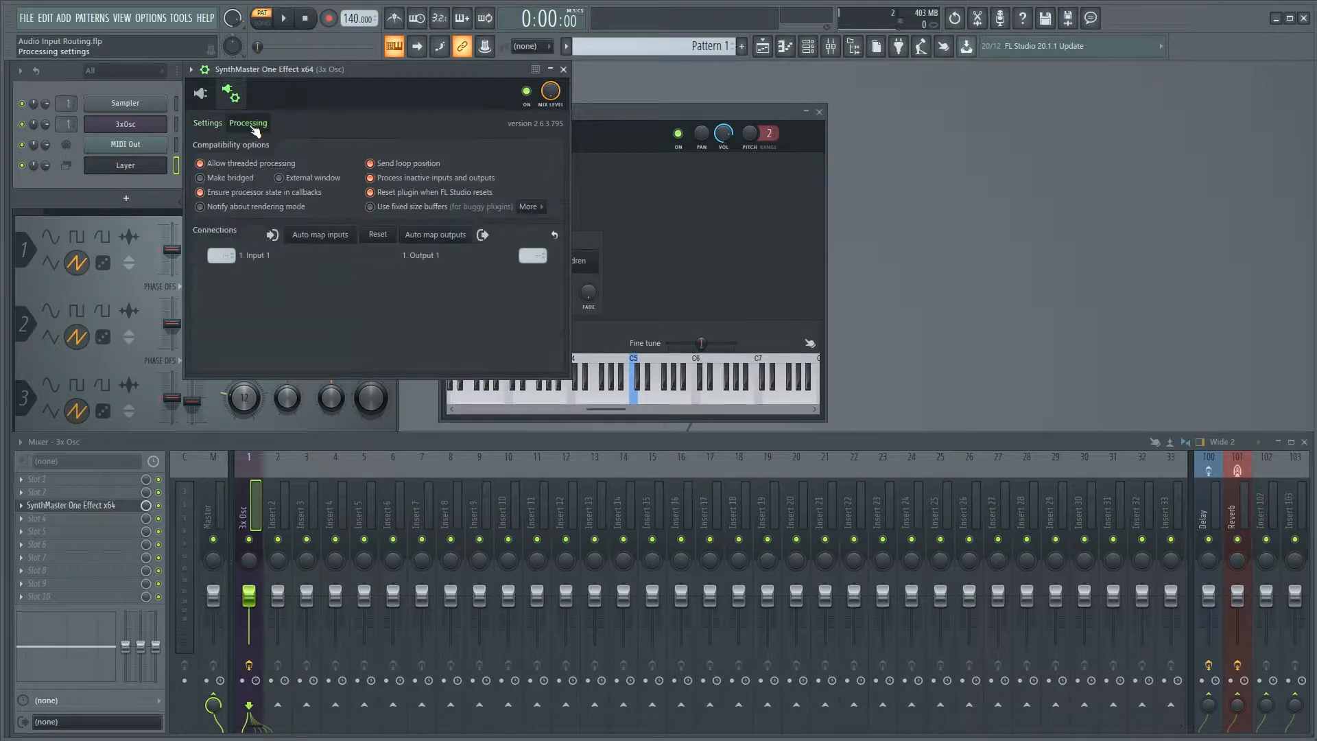
left_click(370, 207)
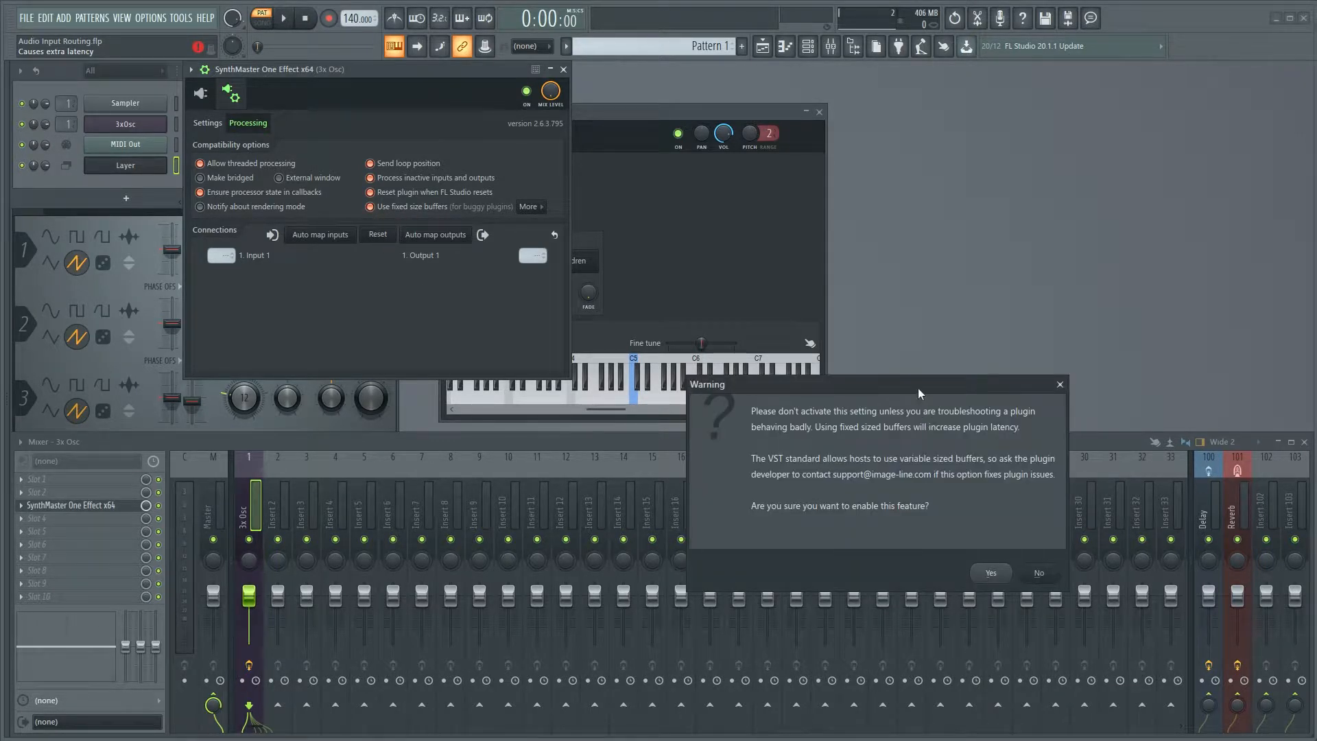
left_click_drag(918, 388, 676, 172)
left_click(759, 357)
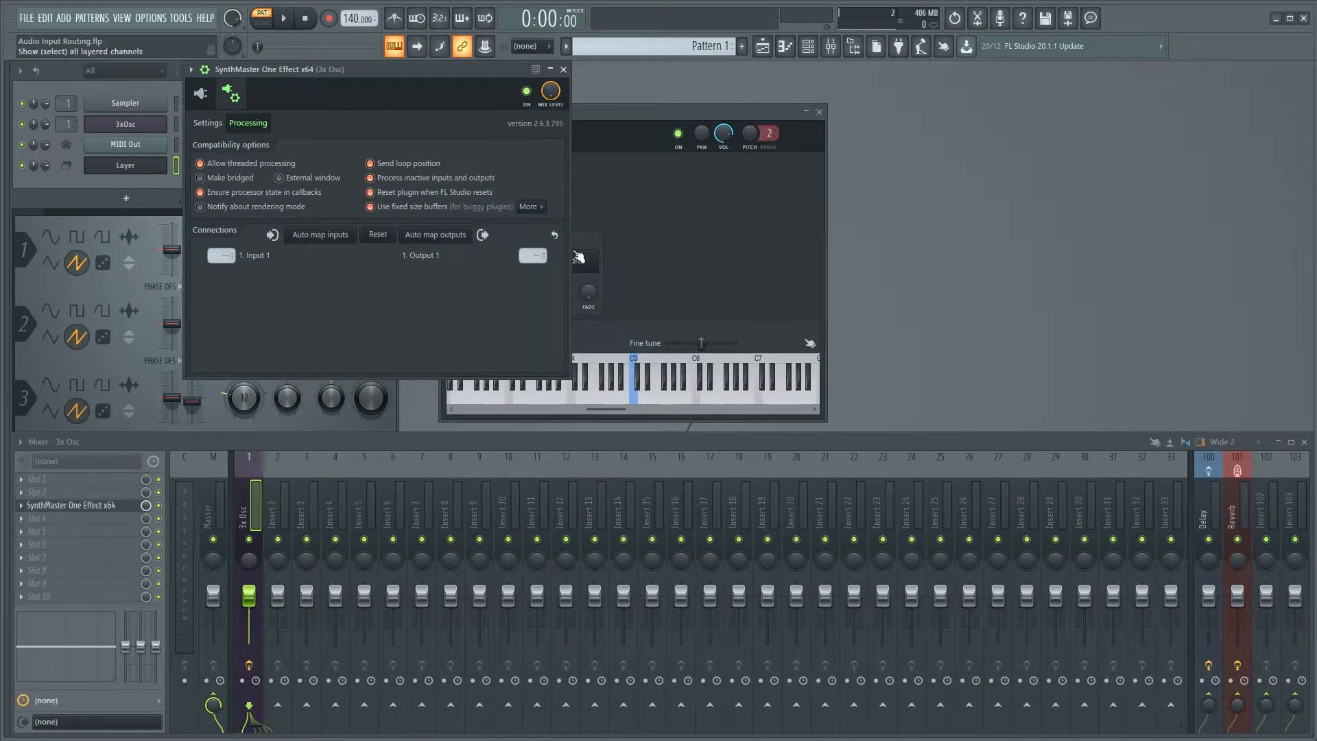
left_click(537, 208)
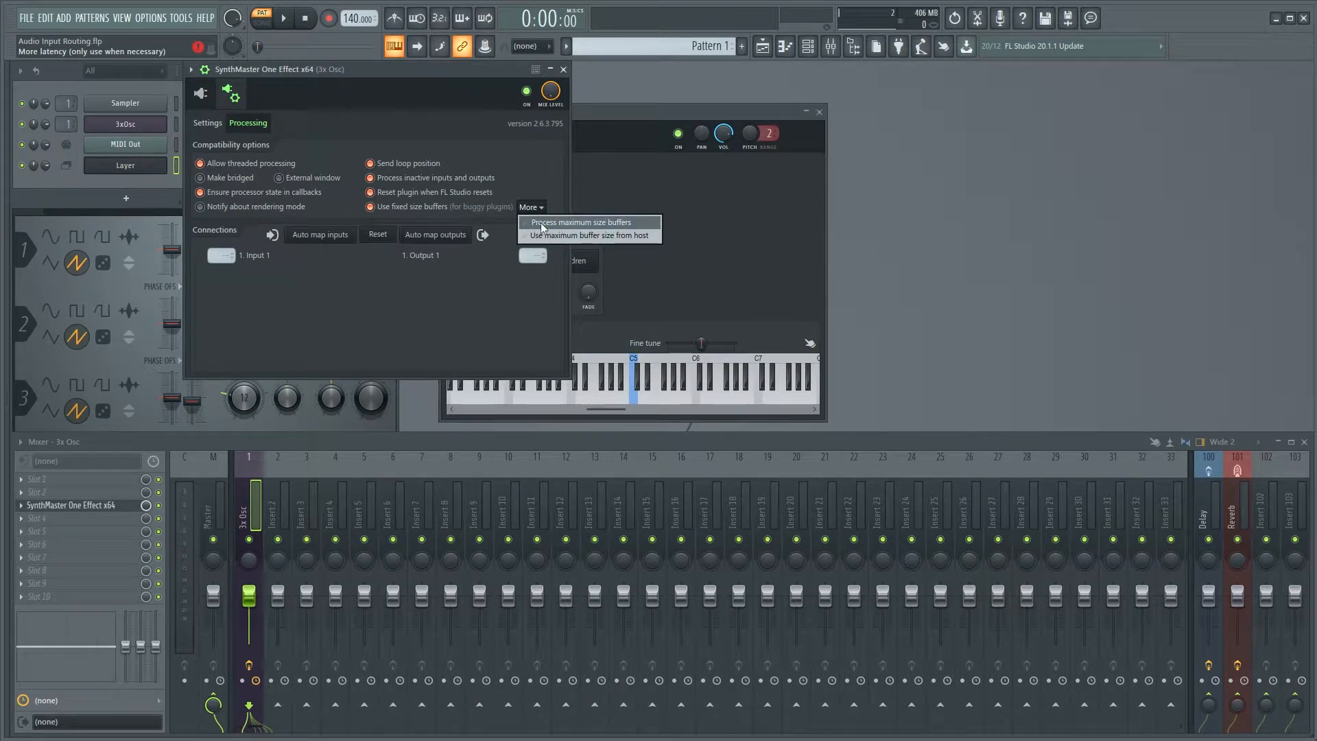
left_click(524, 222)
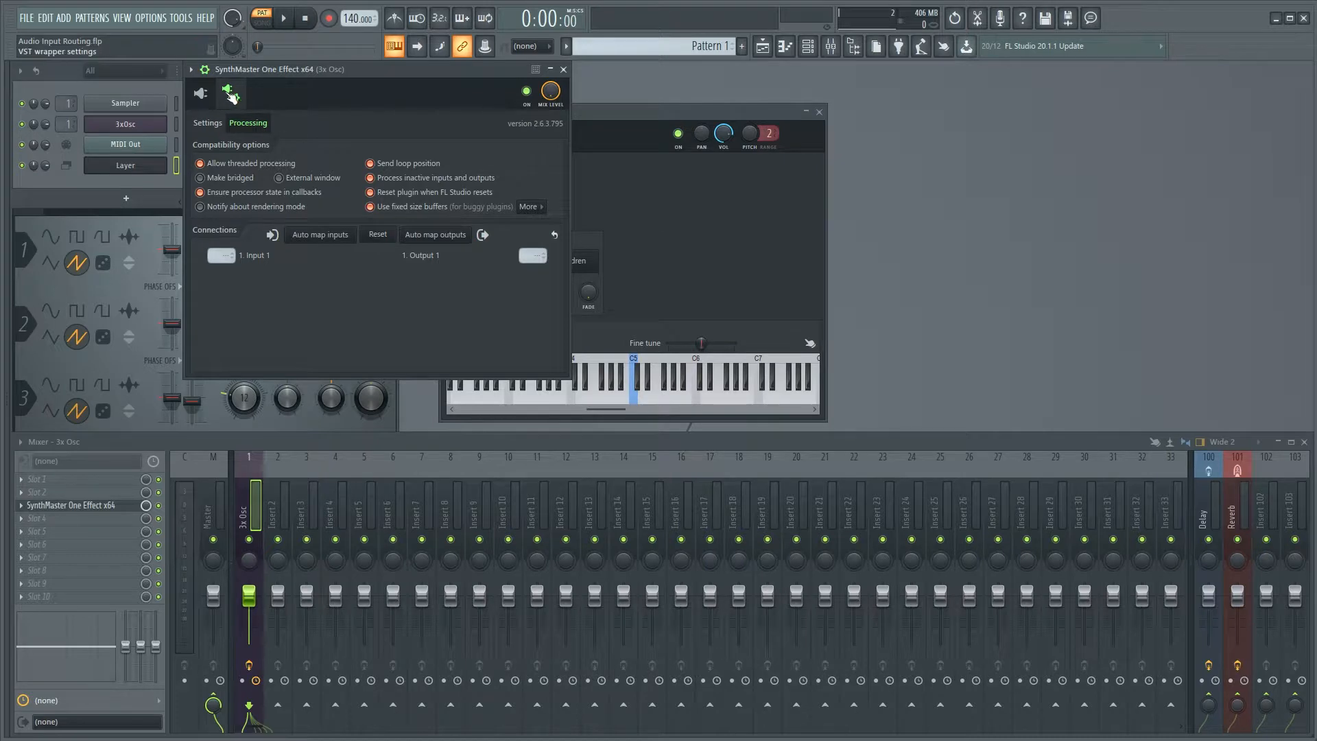
Return to SynthMaster One Effect's synth interface and hide the wrapper's settings bar.
left_click(201, 93)
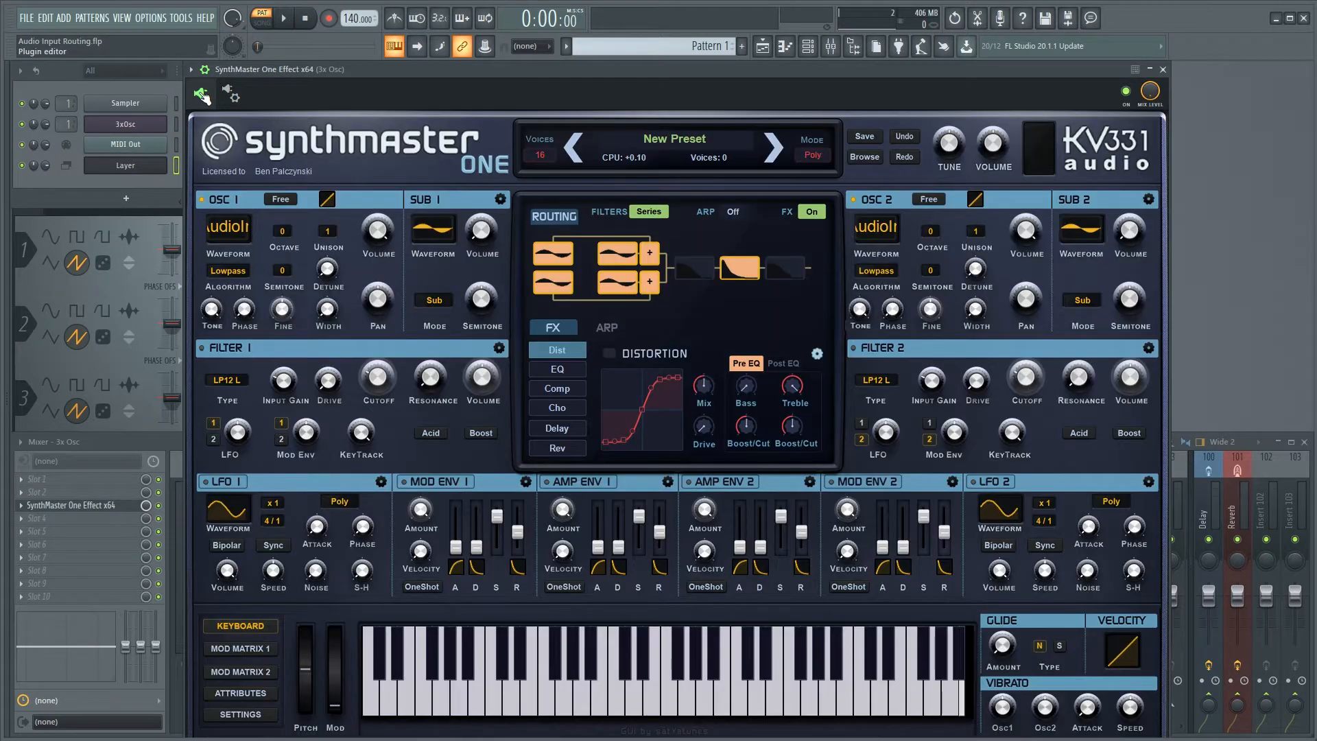
left_click(205, 70)
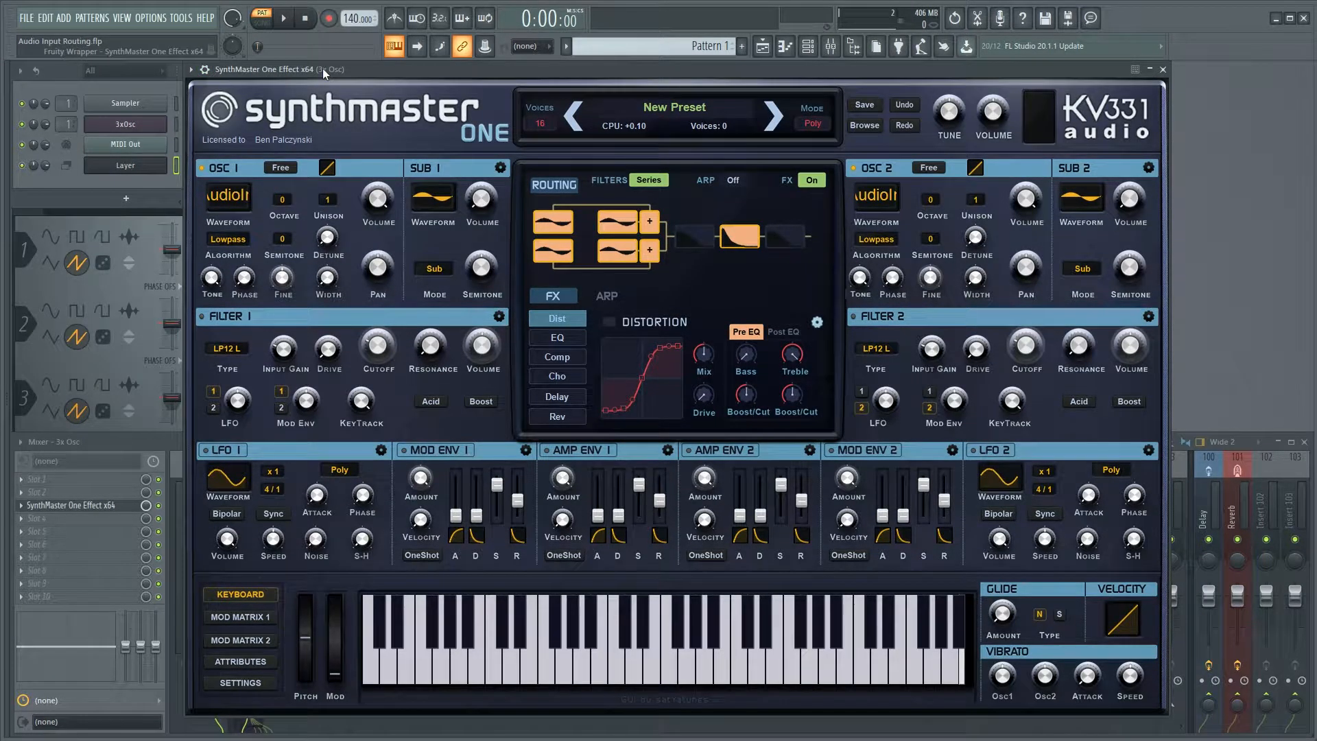
left_click_drag(322, 69, 317, 70)
Check the channel selection in the channel rack, and play several test notes through the layered 3xOsc and SynthMaster setup.
left_click(108, 179)
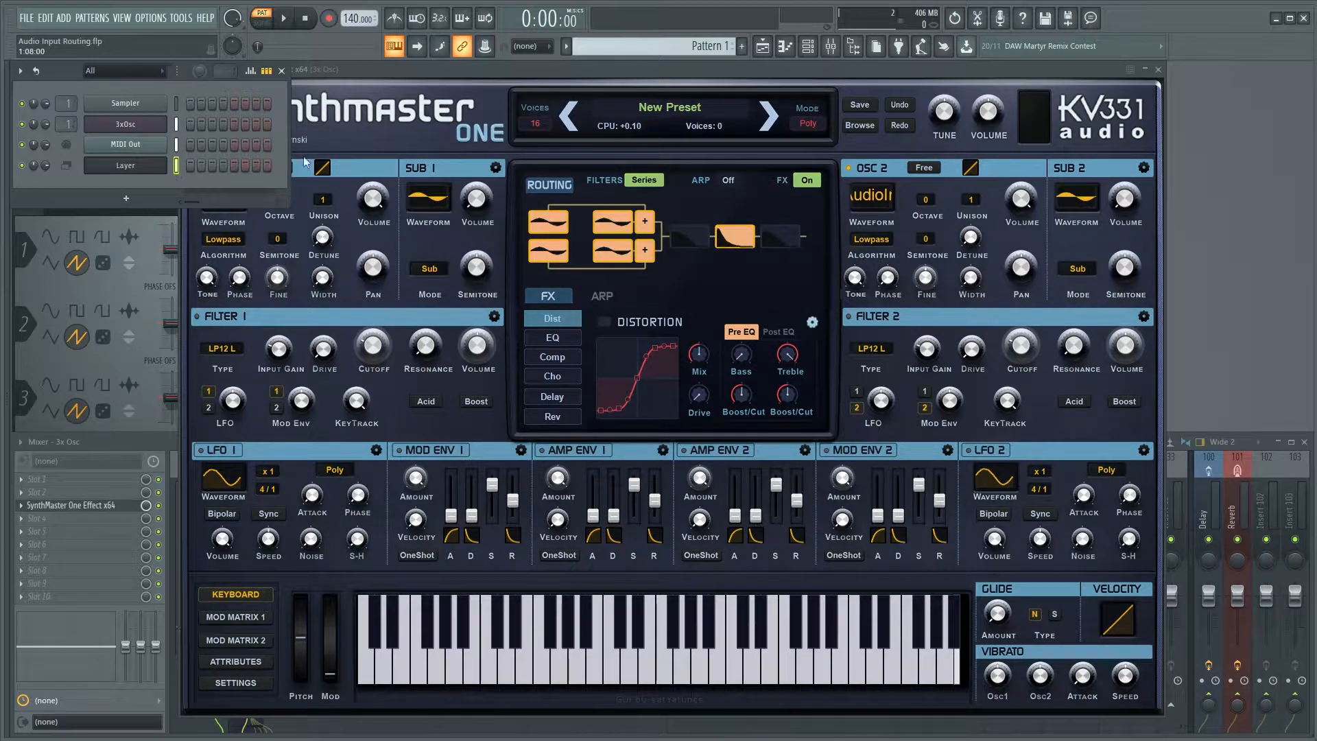
left_click(444, 68)
key("u")
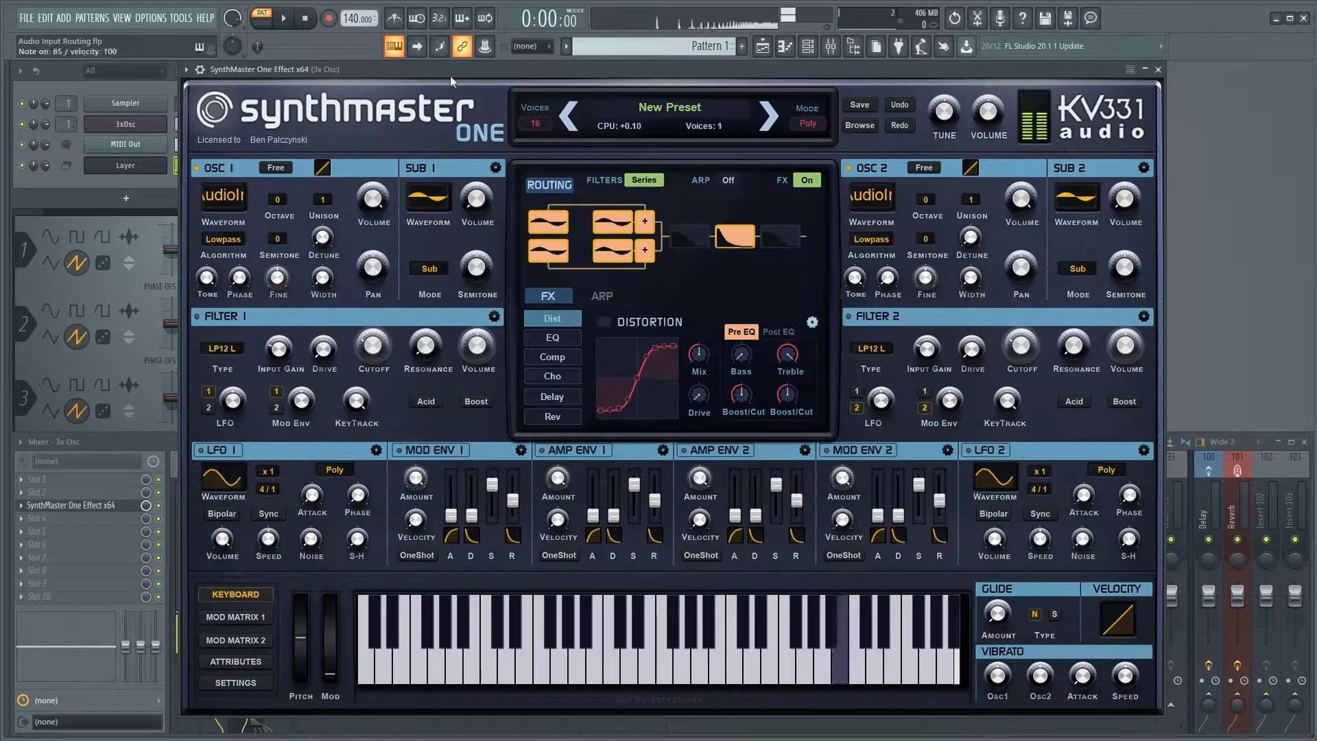
key("e")
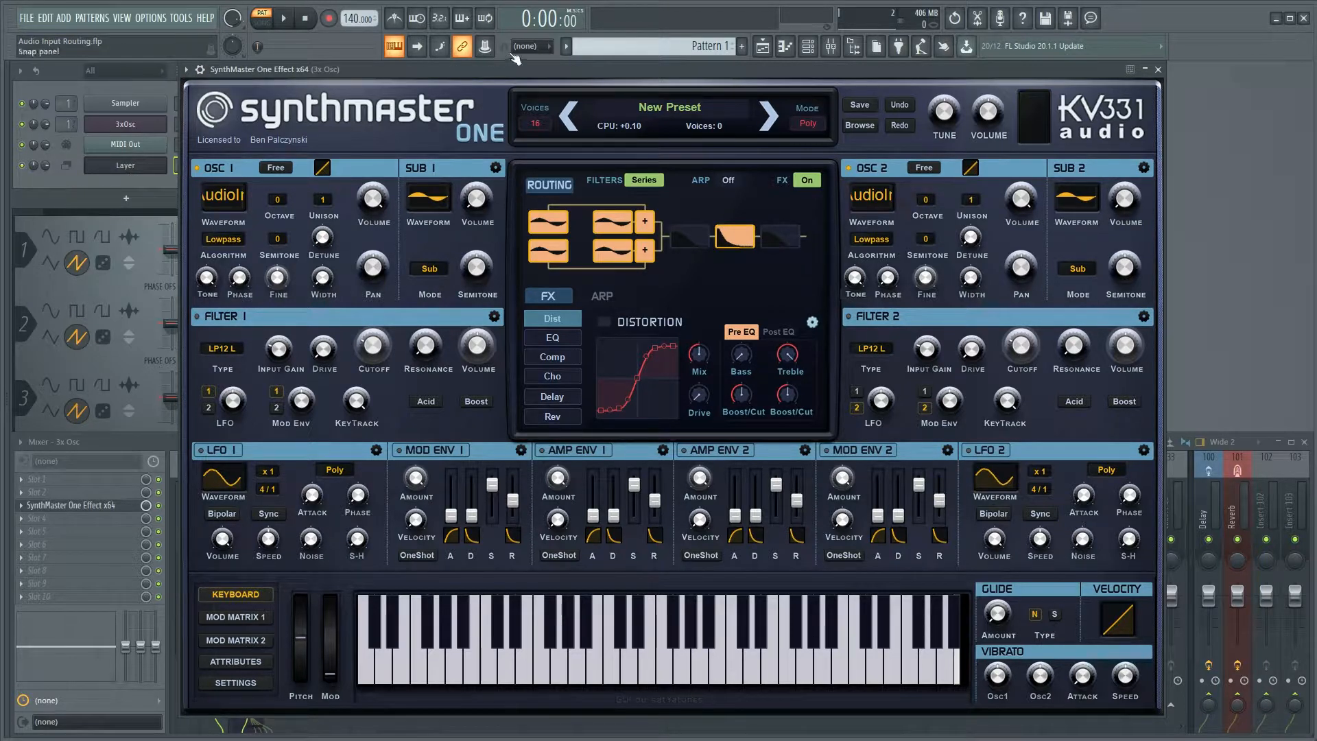
key("e")
key("u")
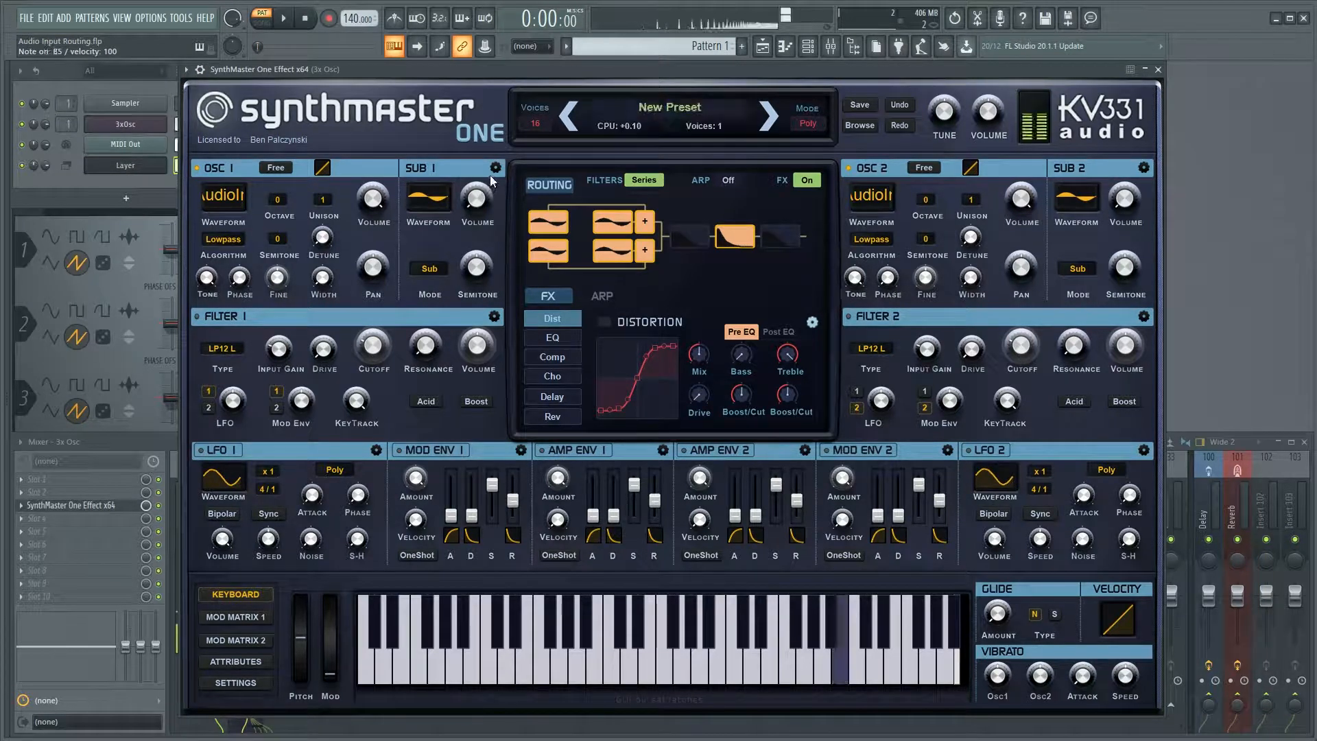
key("t")
key("e")
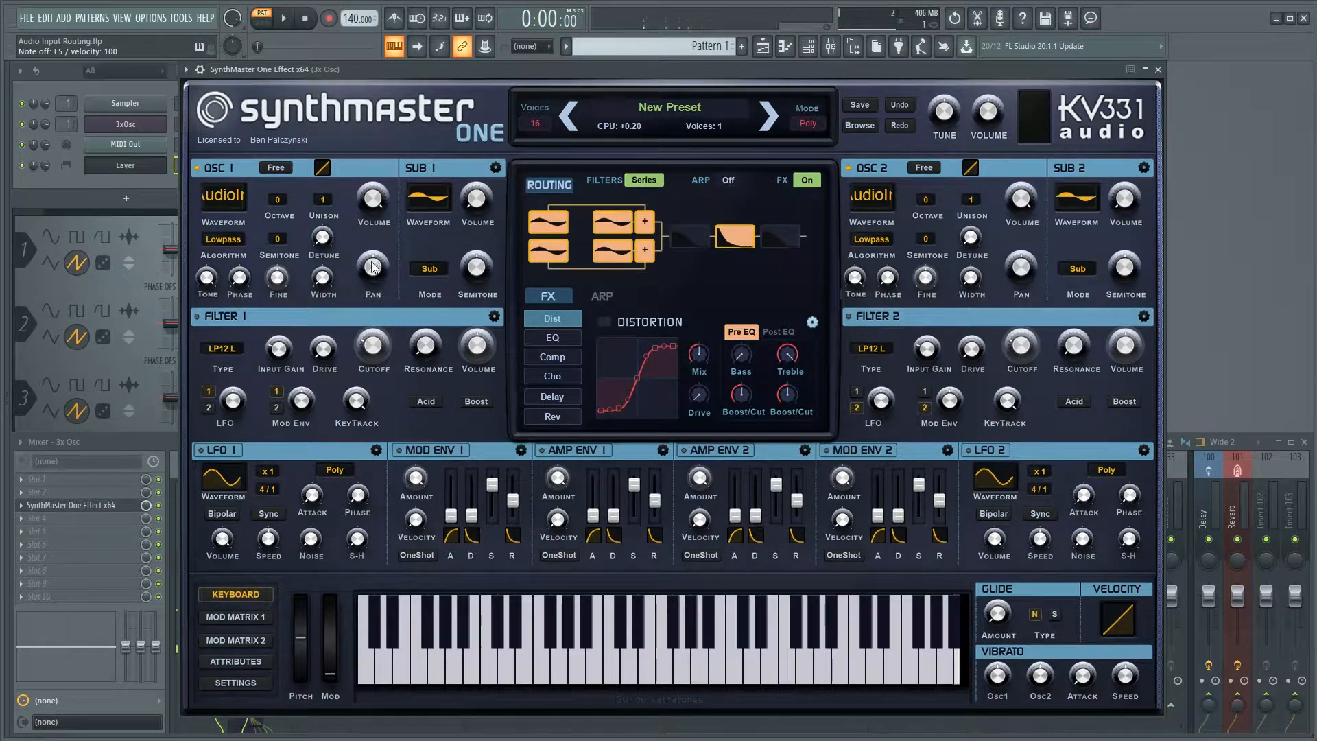
Set Osc 1's pan to -0.953 and play a test note.
left_click_drag(373, 268, 368, 324)
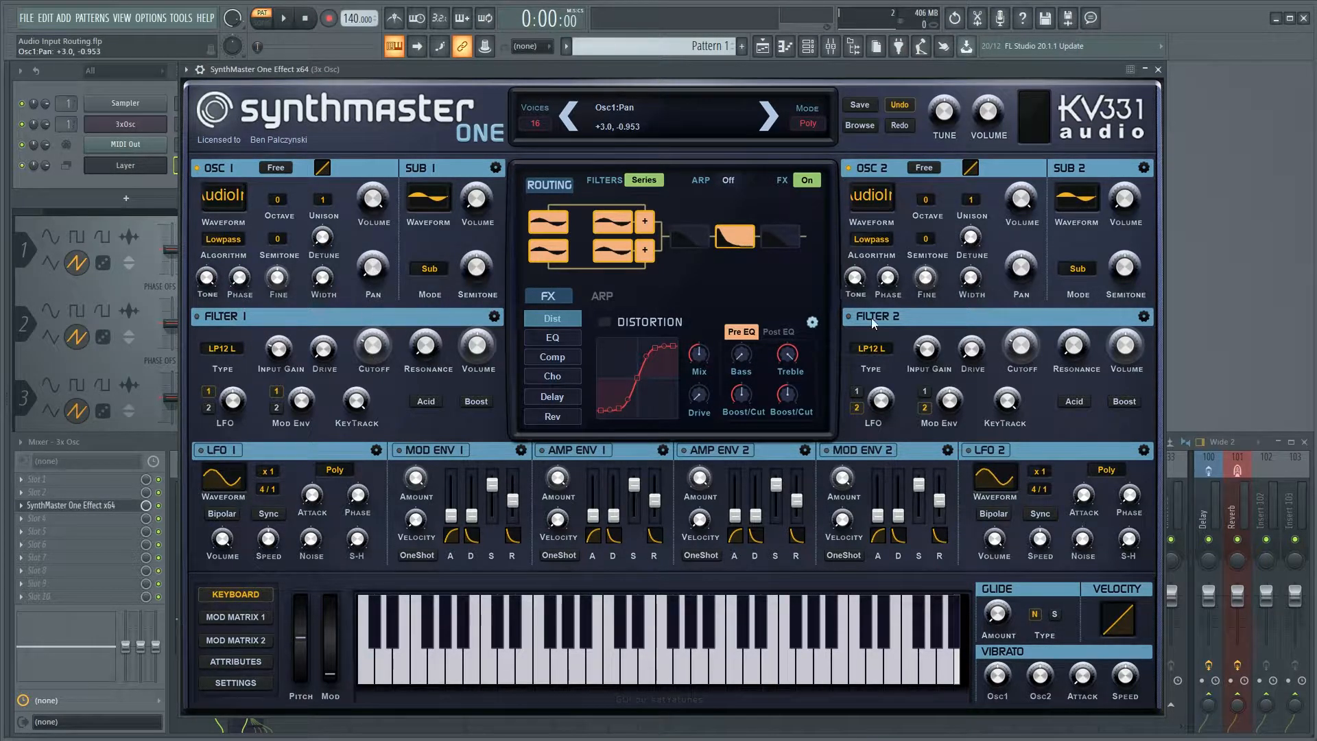
key("c")
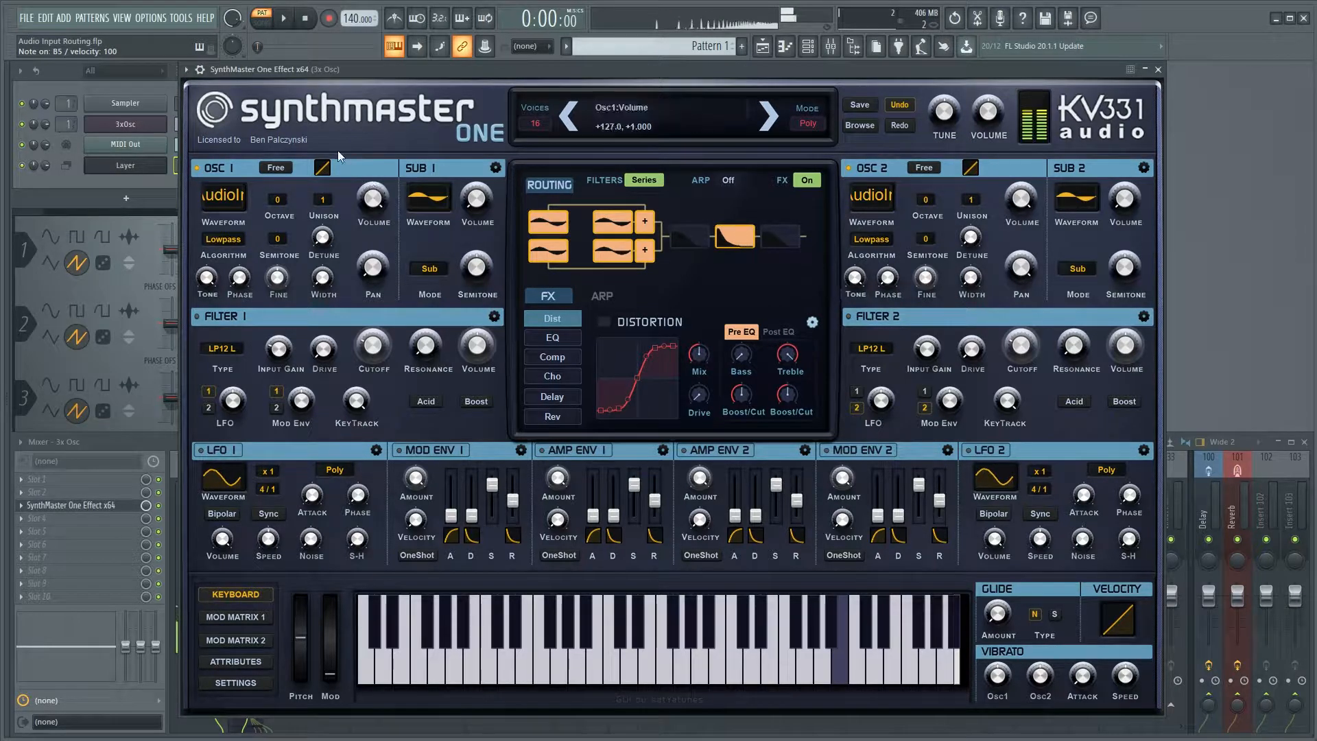
Move the synth window aside, compare the sound with SynthMaster One Effect's mixer slot bypassed, and return to the synth.
left_click_drag(384, 68, 471, 72)
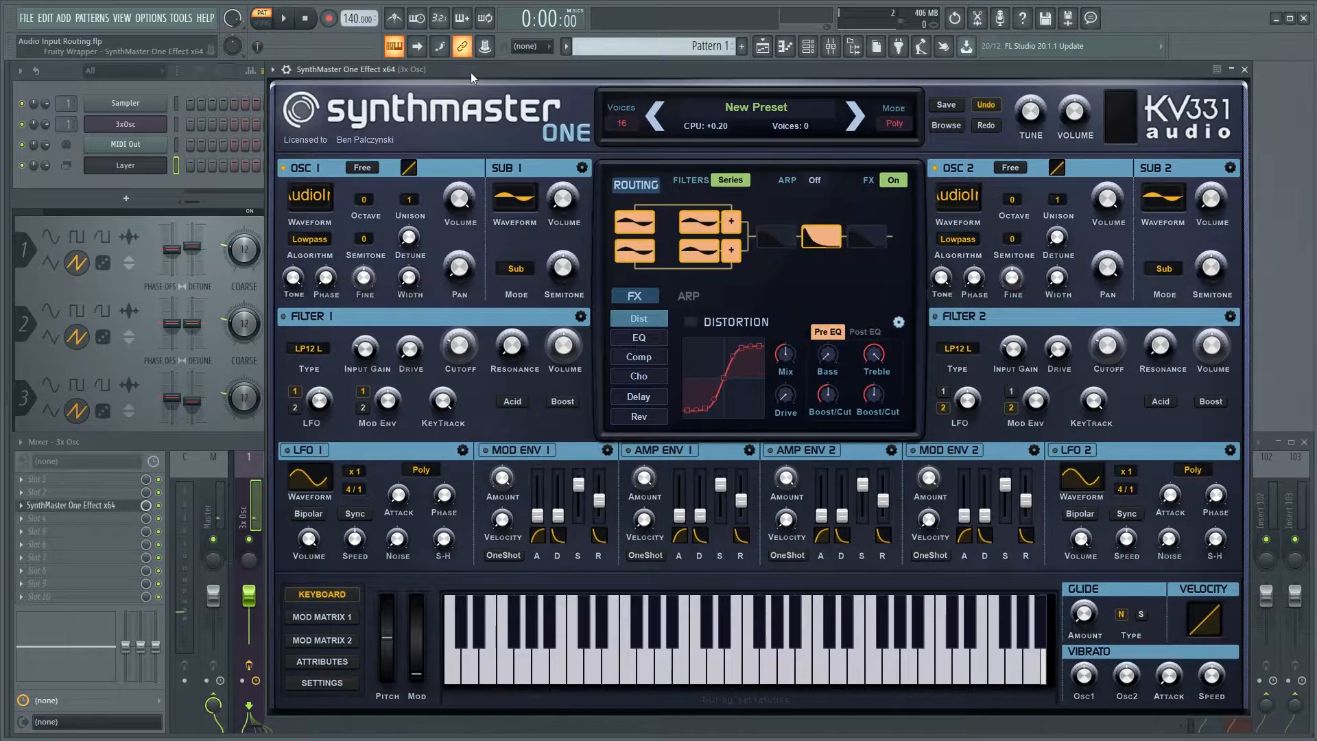
left_click(164, 511)
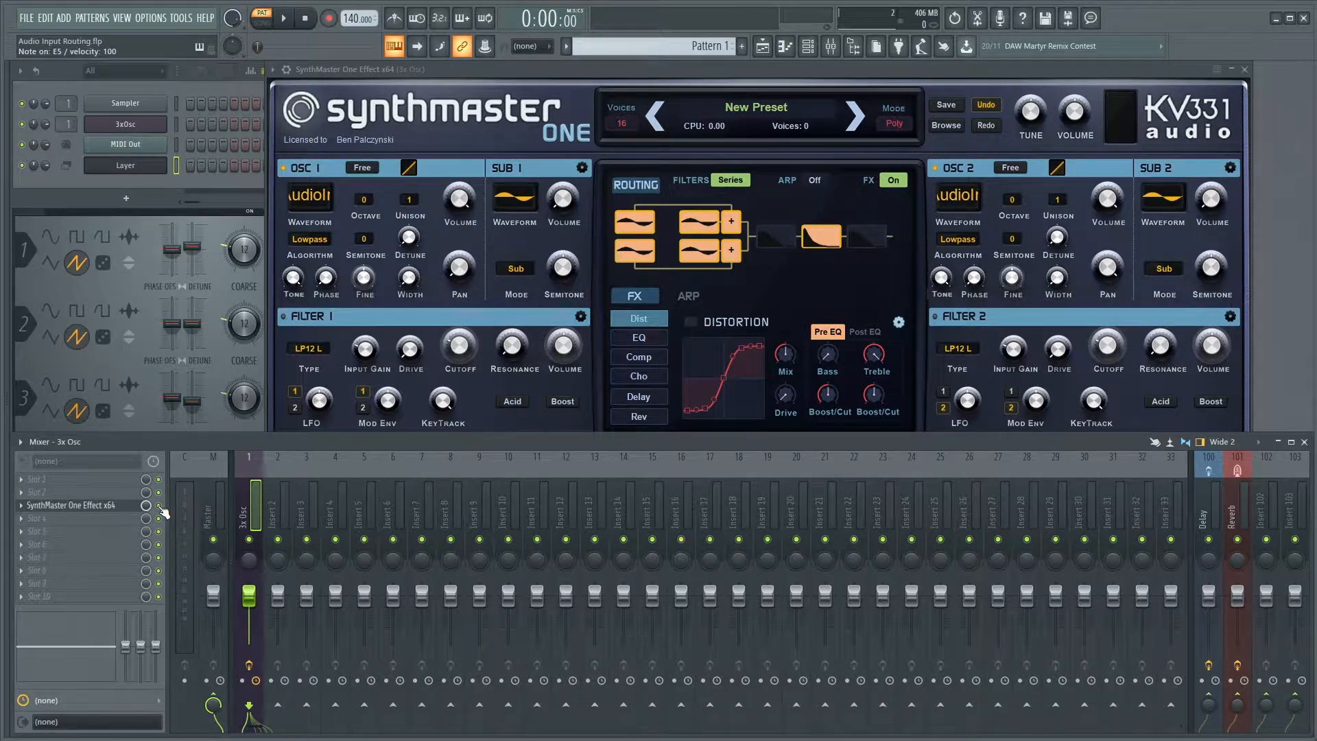
left_click(742, 68)
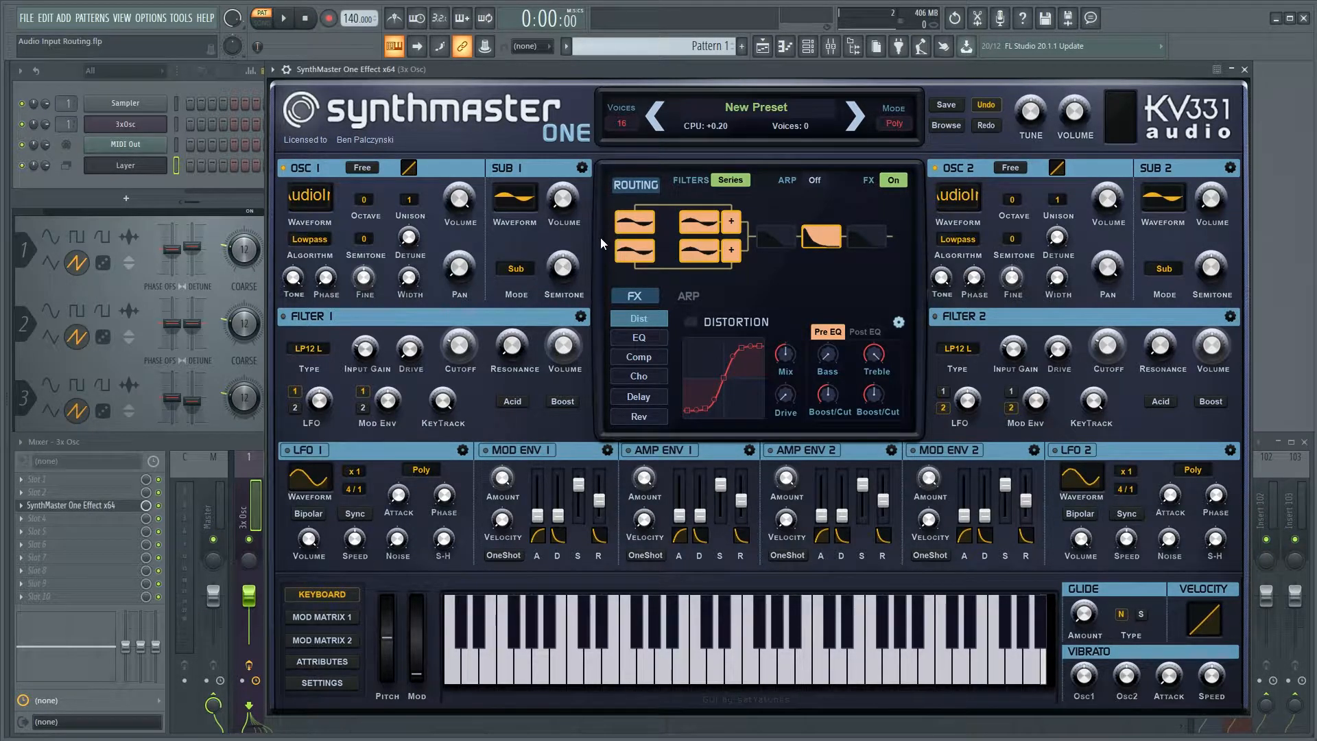
Activate Filter 1 in the routing, set its cutoff to 196.9 Hz and resonance to 7.4, and play test notes.
left_click(776, 237)
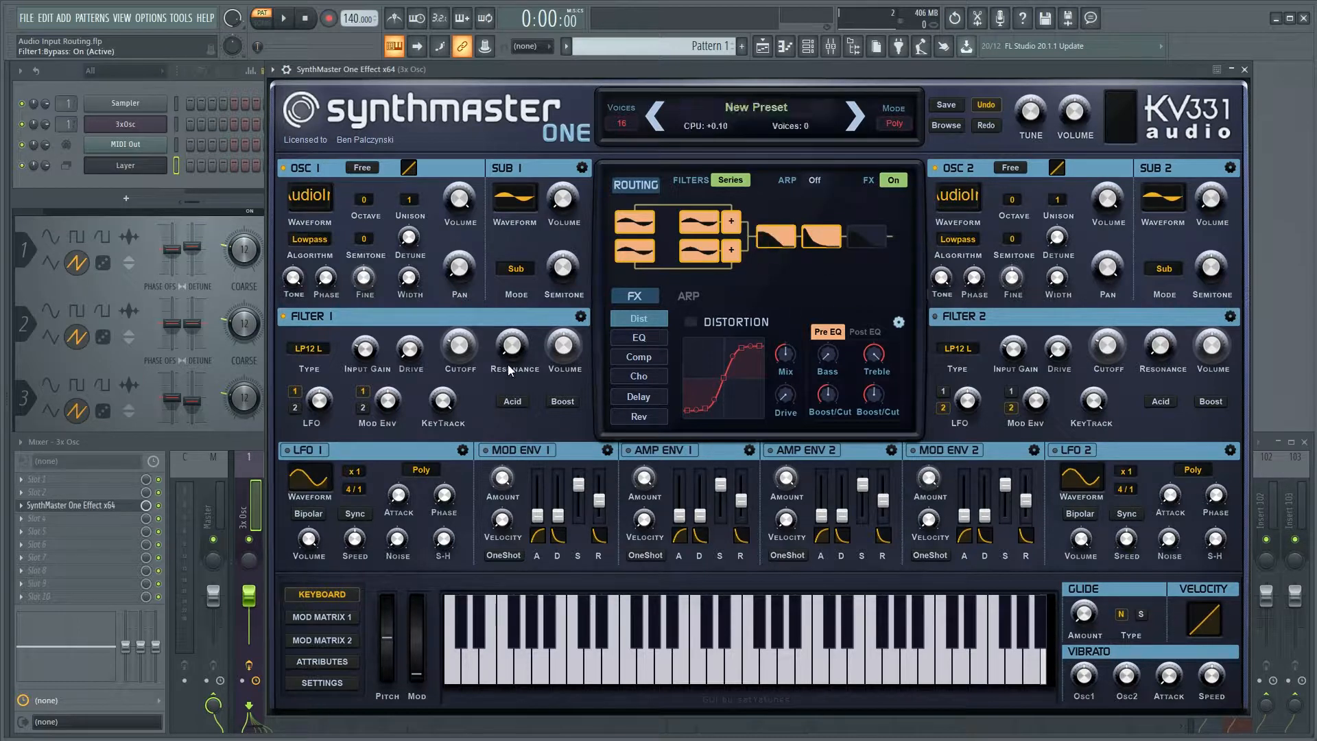
left_click_drag(460, 344, 465, 315)
key("e")
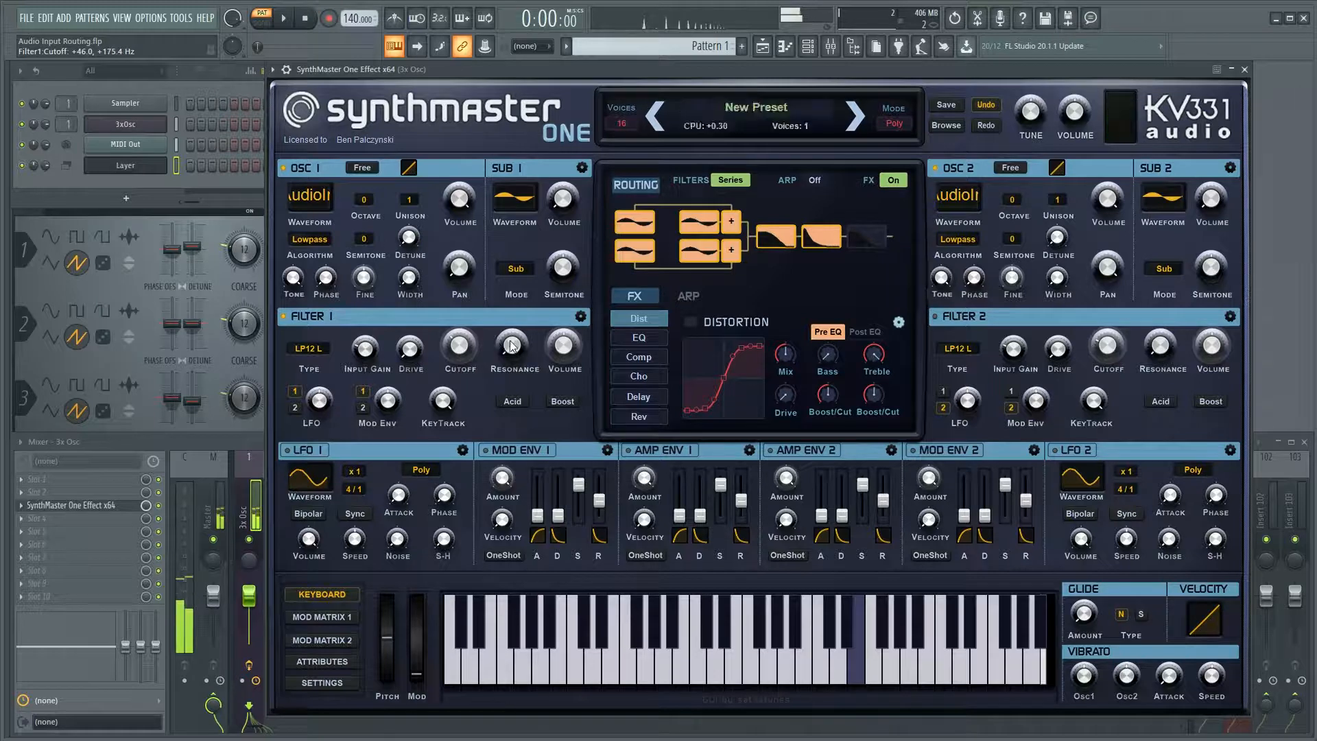
left_click_drag(516, 324, 515, 307)
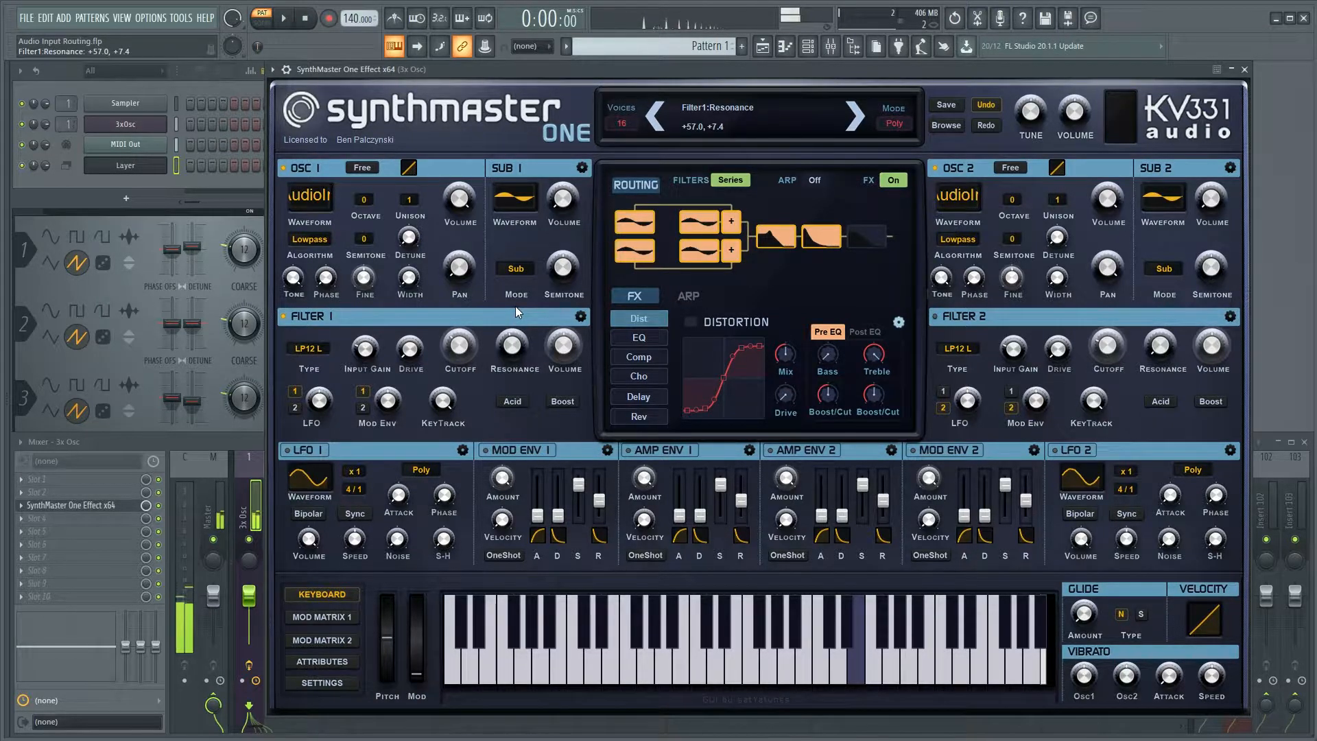
mouse_move(460, 342)
left_mouse_down()
mouse_move(460, 358)
mouse_move(465, 337)
left_mouse_up()
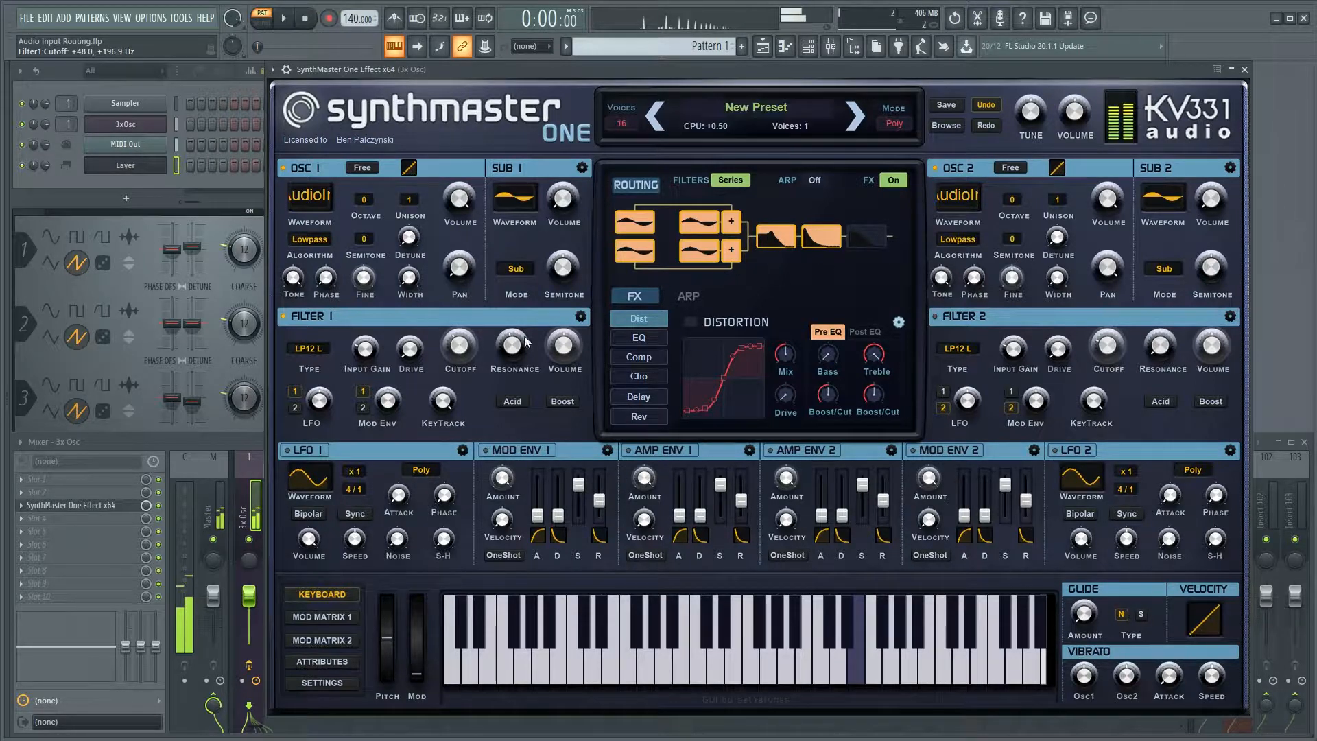
key("y")
key("r")
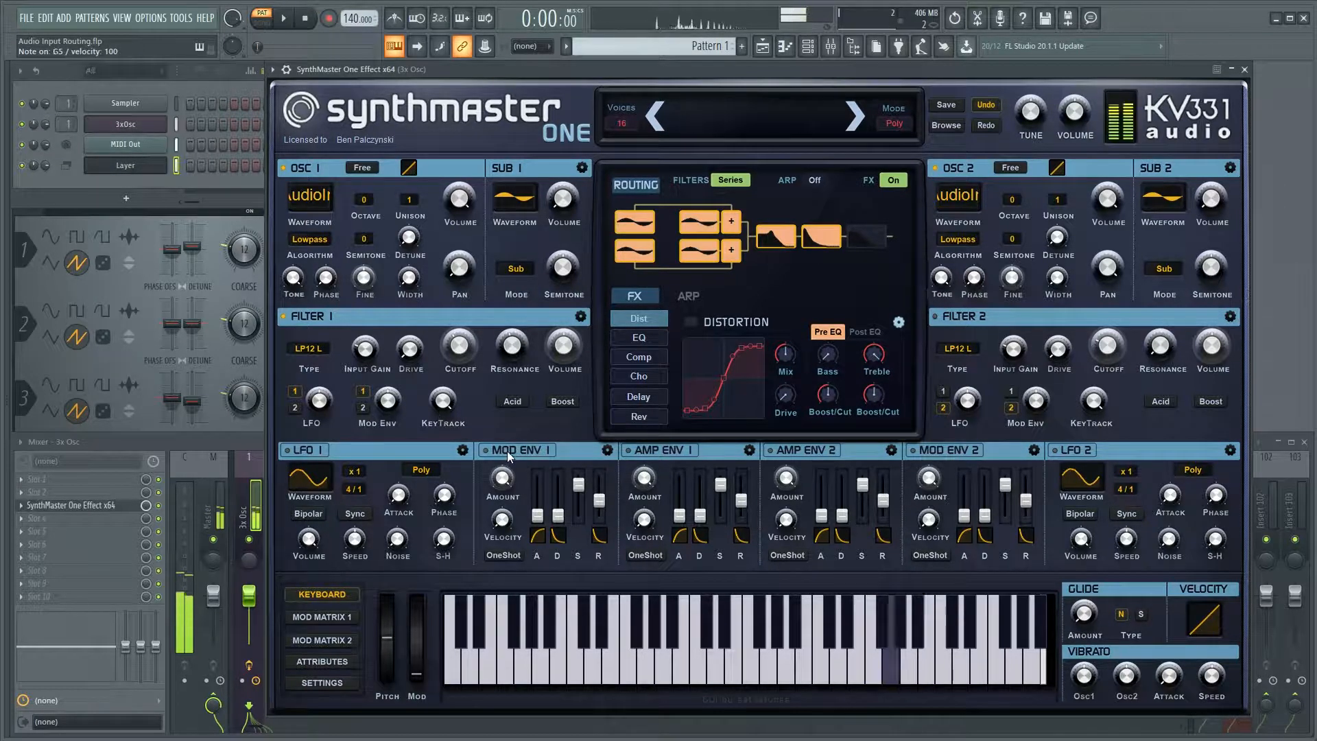
Try to assign Mod Env 1 as a modulator of Filter 1's cutoff.
right_click(464, 360)
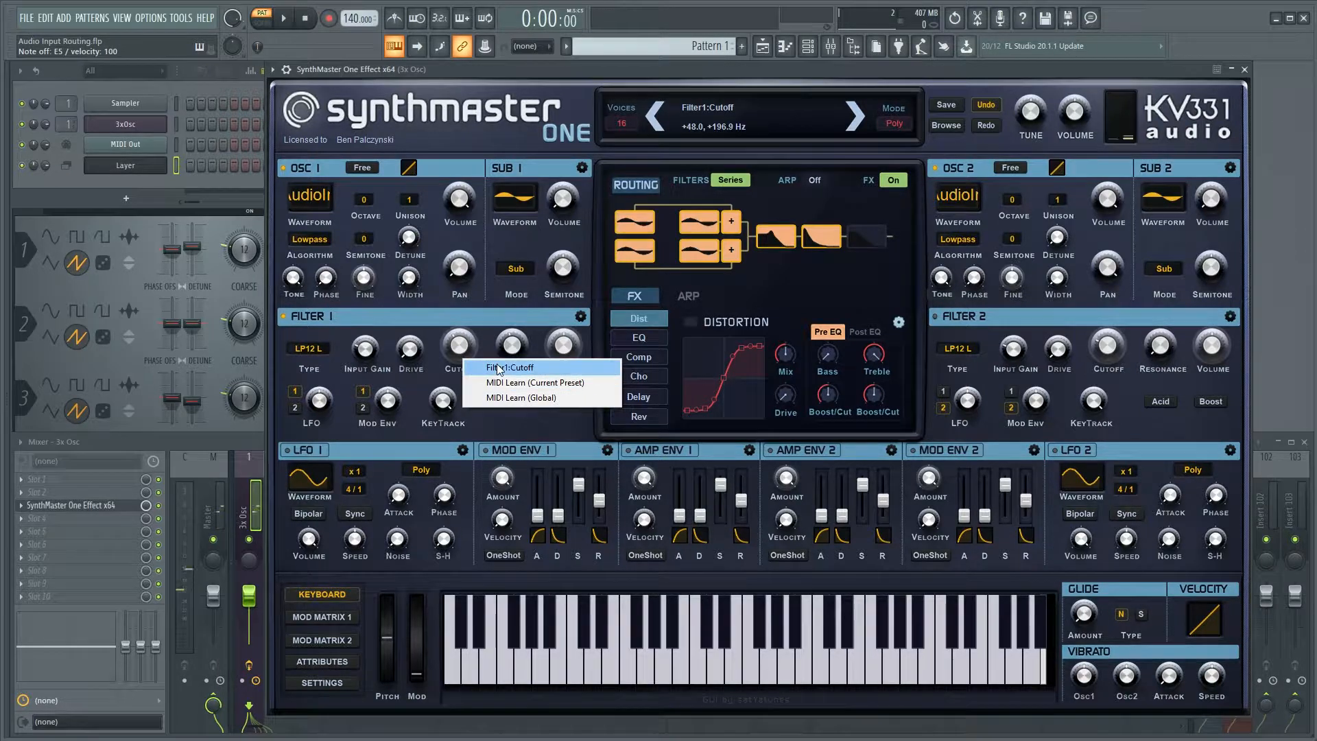
left_click(500, 372)
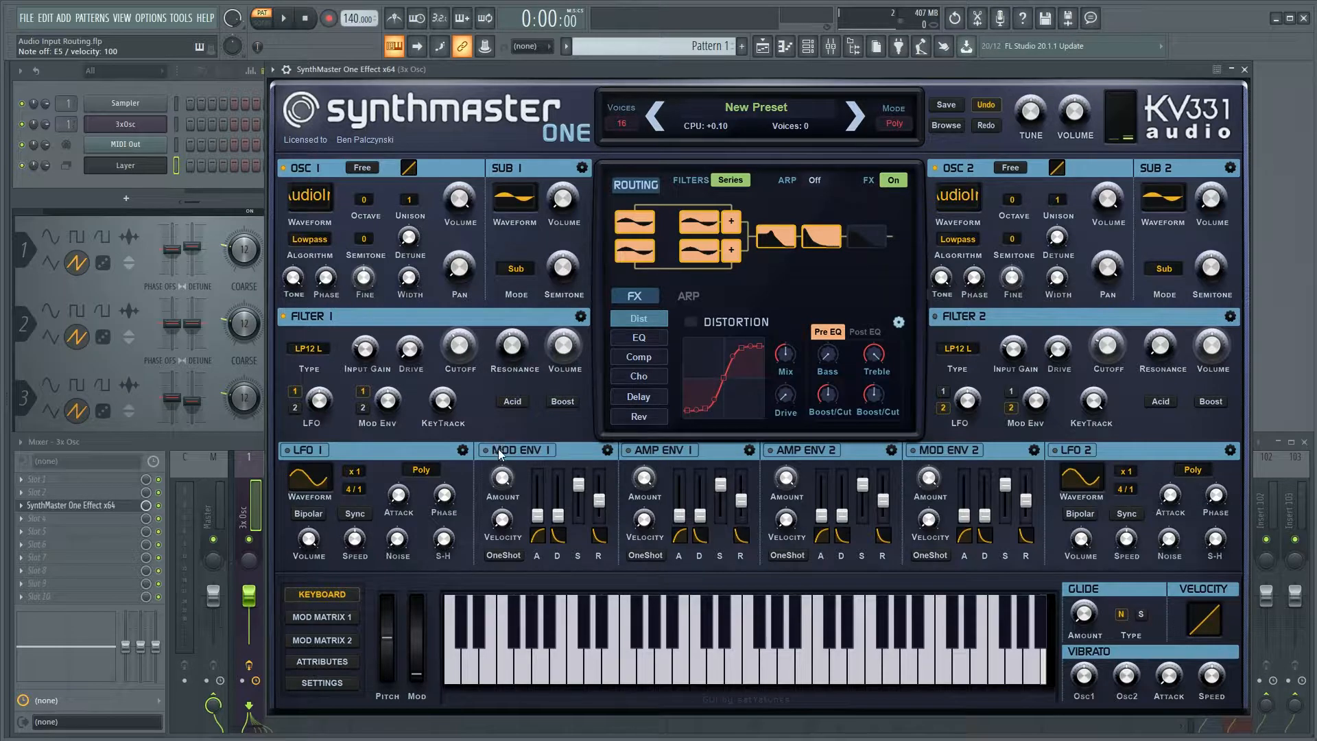
left_click_drag(498, 449, 461, 338)
Show the first modulation matrix and assign Mod Env 2 to modulate Filter 1's cutoff.
left_click(341, 617)
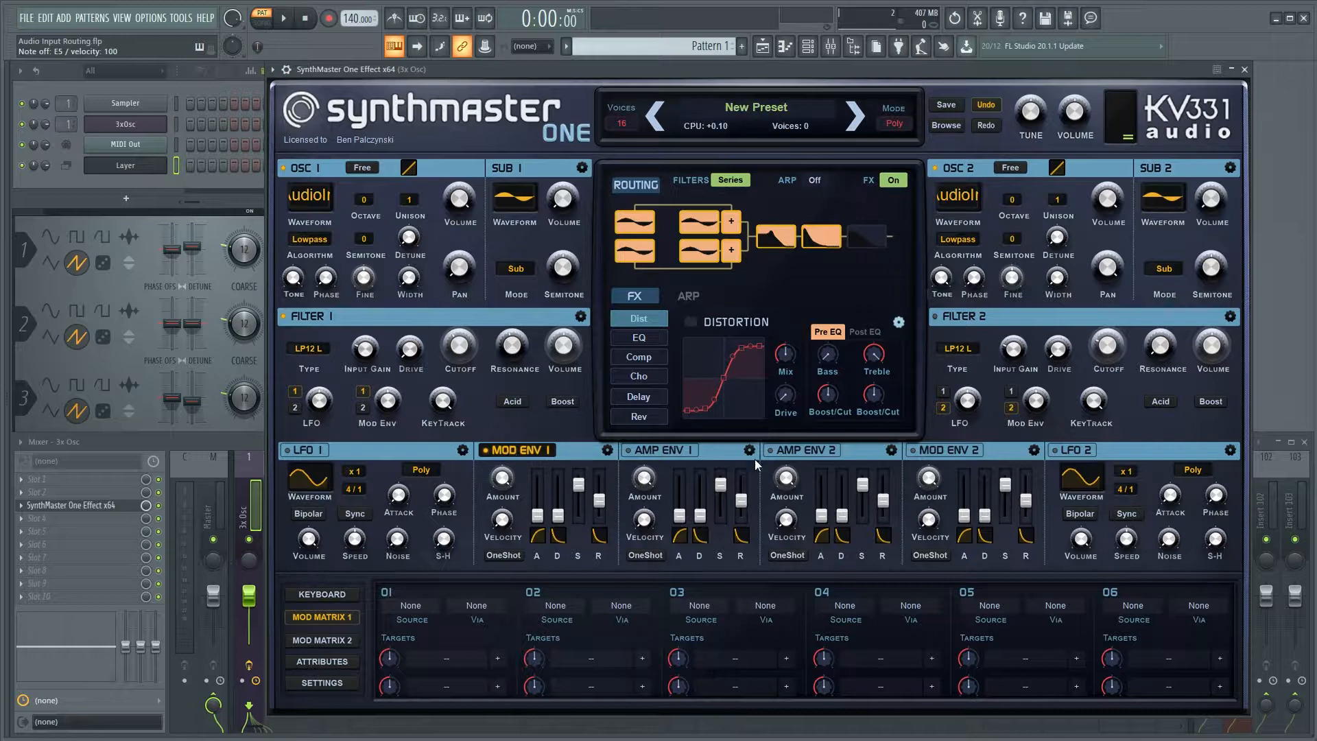
left_click(952, 451)
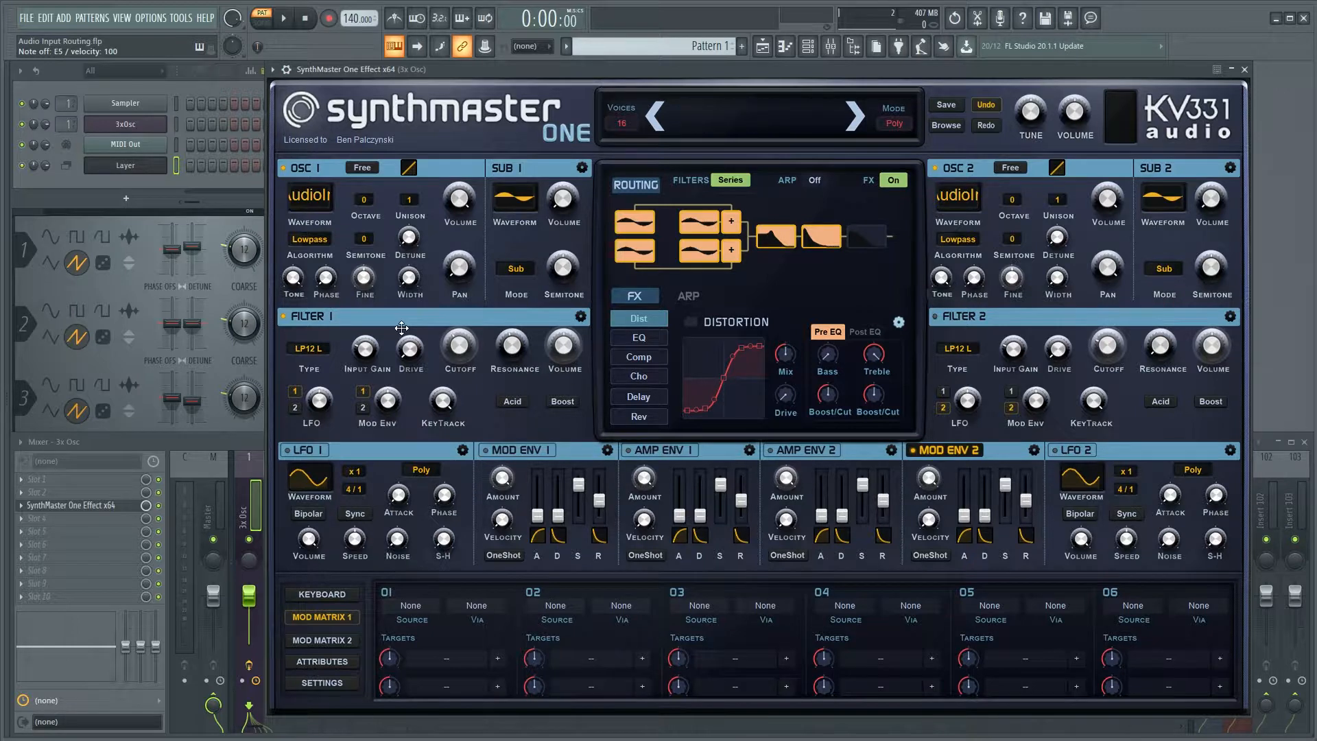
left_click_drag(401, 328, 460, 347)
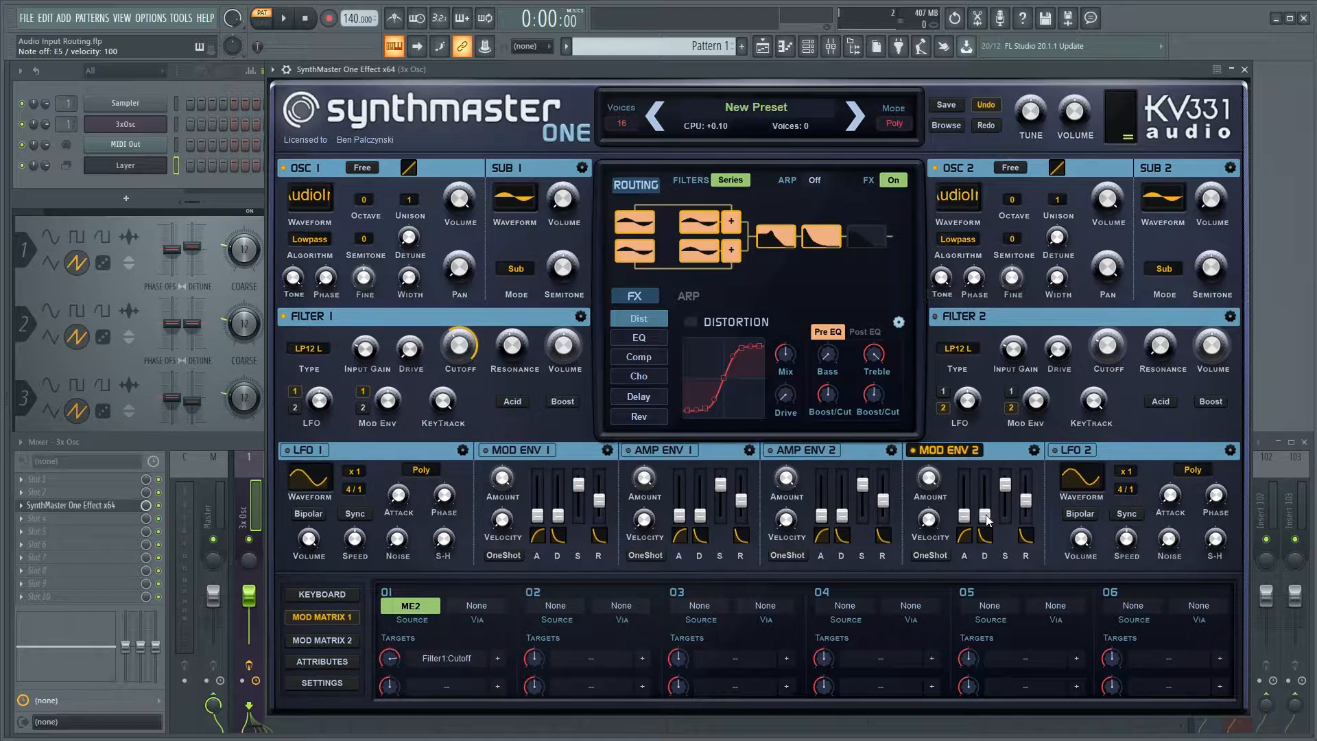
Set Mod Env 2's decay time to about 0.50 sec and lower its sustain while playing test notes.
mouse_move(986, 516)
left_mouse_down()
mouse_move(986, 499)
mouse_move(1024, 517)
mouse_move(990, 493)
left_mouse_up()
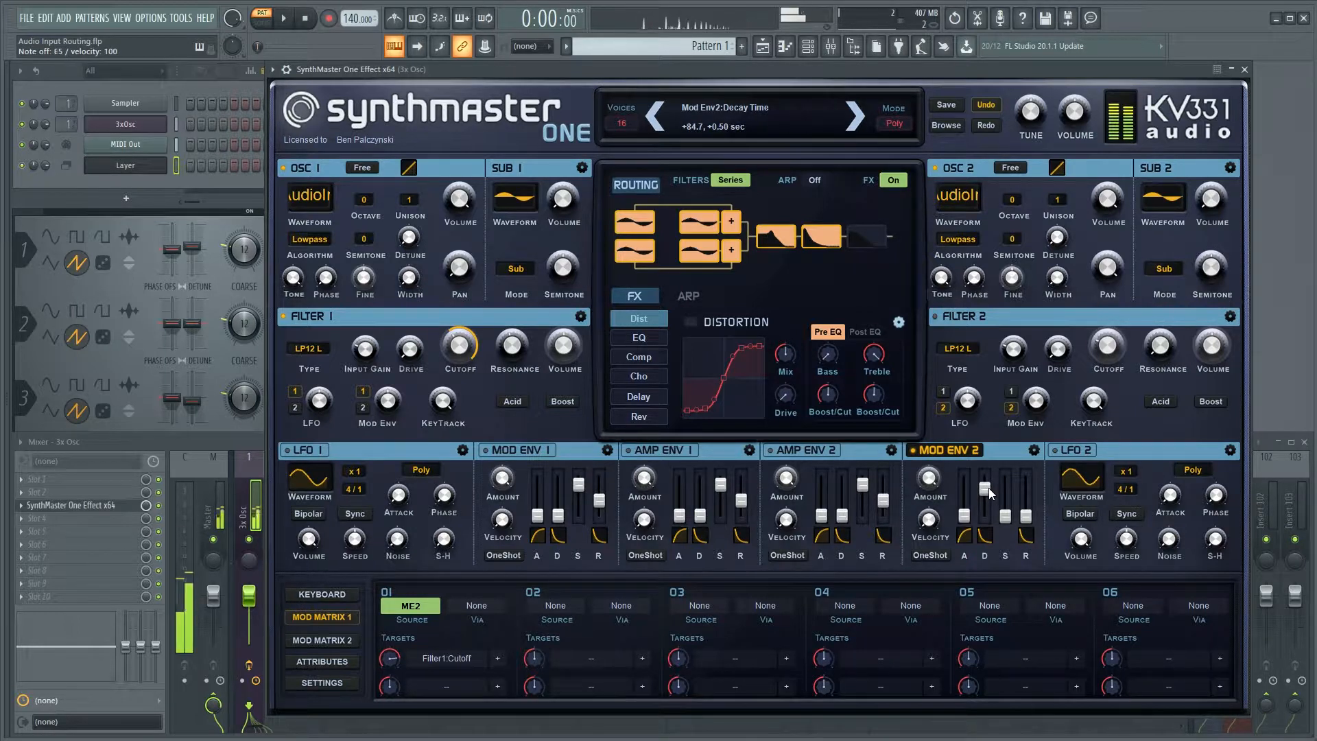
Enable the Delay effect with 1/8 left and right times, raise its feedback, and set its mix to about 43.
left_click(652, 397)
left_click(689, 323)
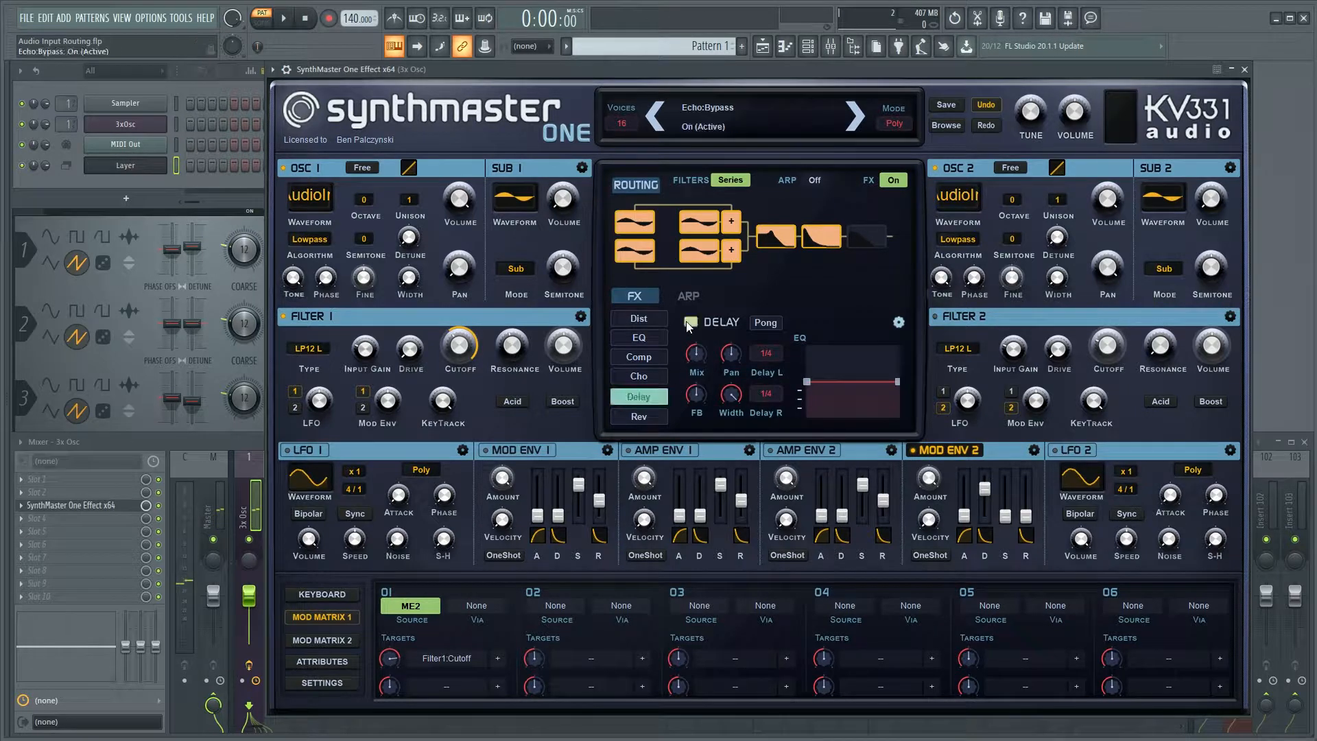
left_click(766, 353)
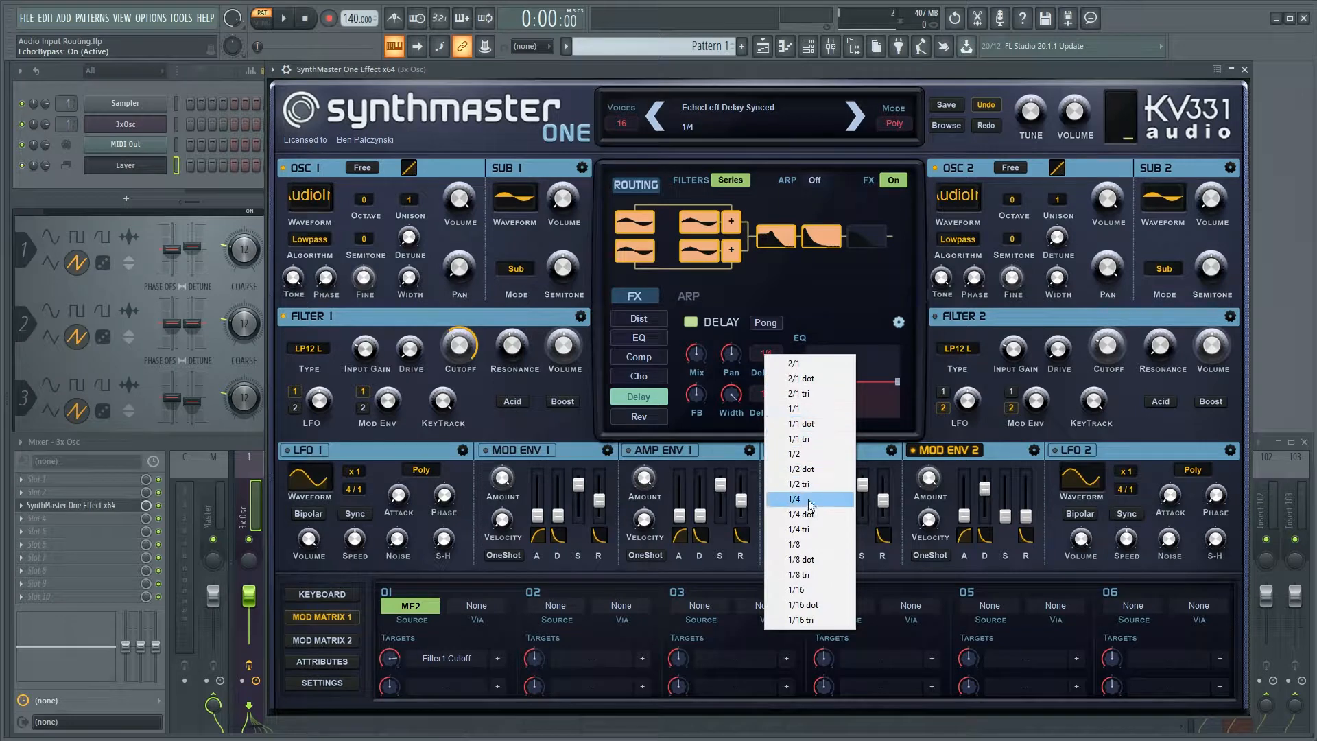
left_click(790, 543)
left_click(760, 392)
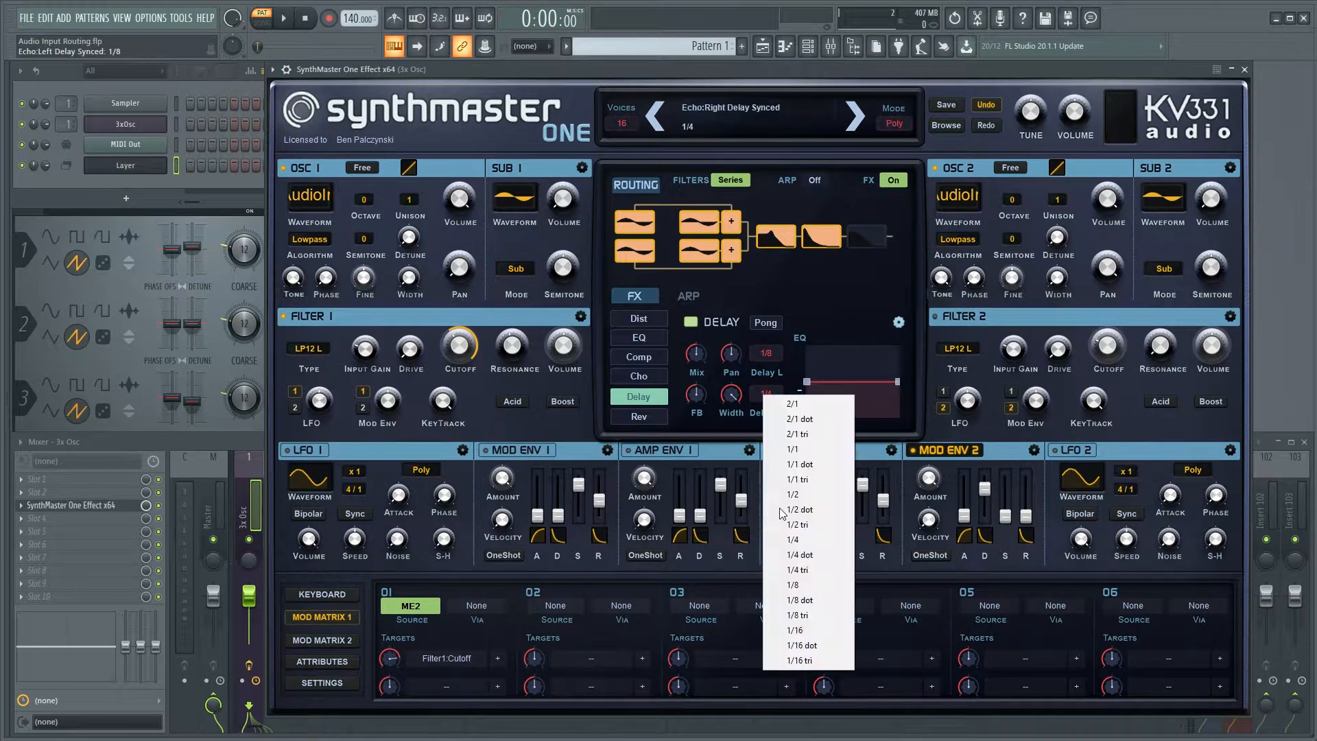
left_click(794, 584)
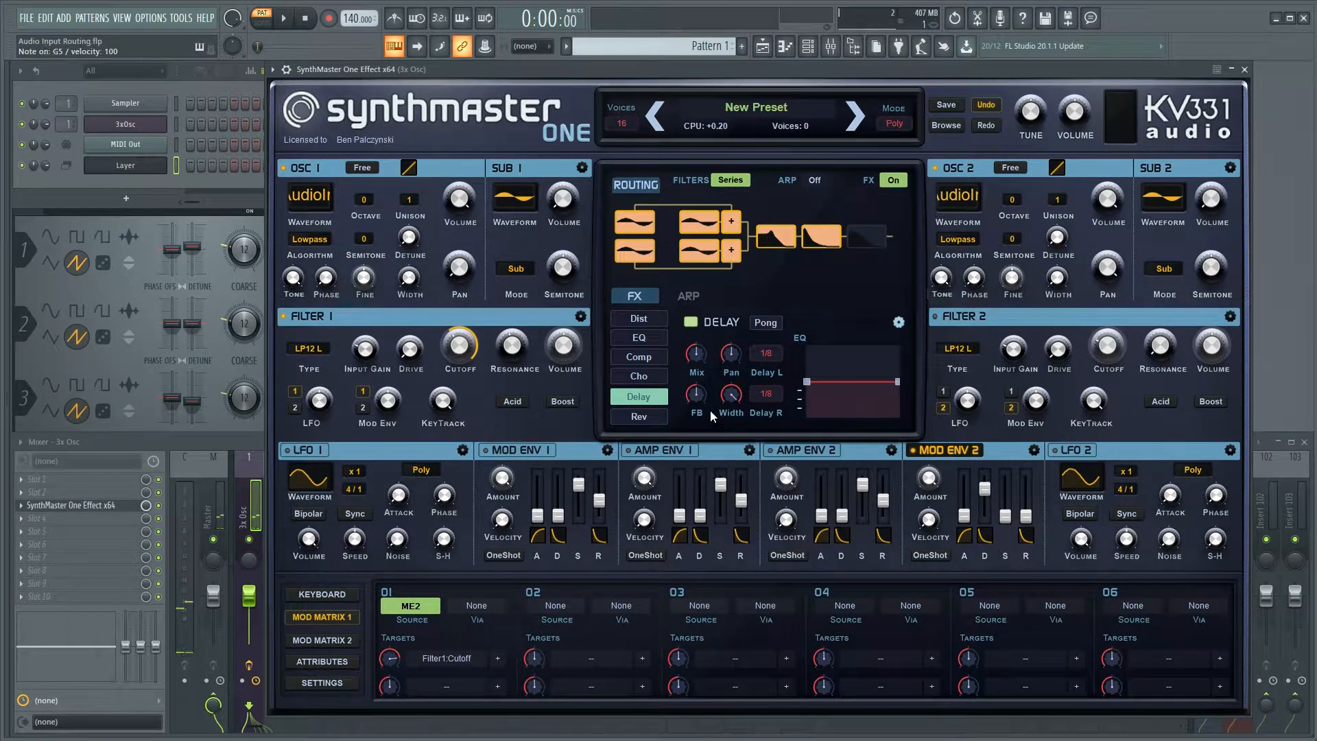
mouse_move(692, 397)
left_click_drag(692, 403, 694, 375)
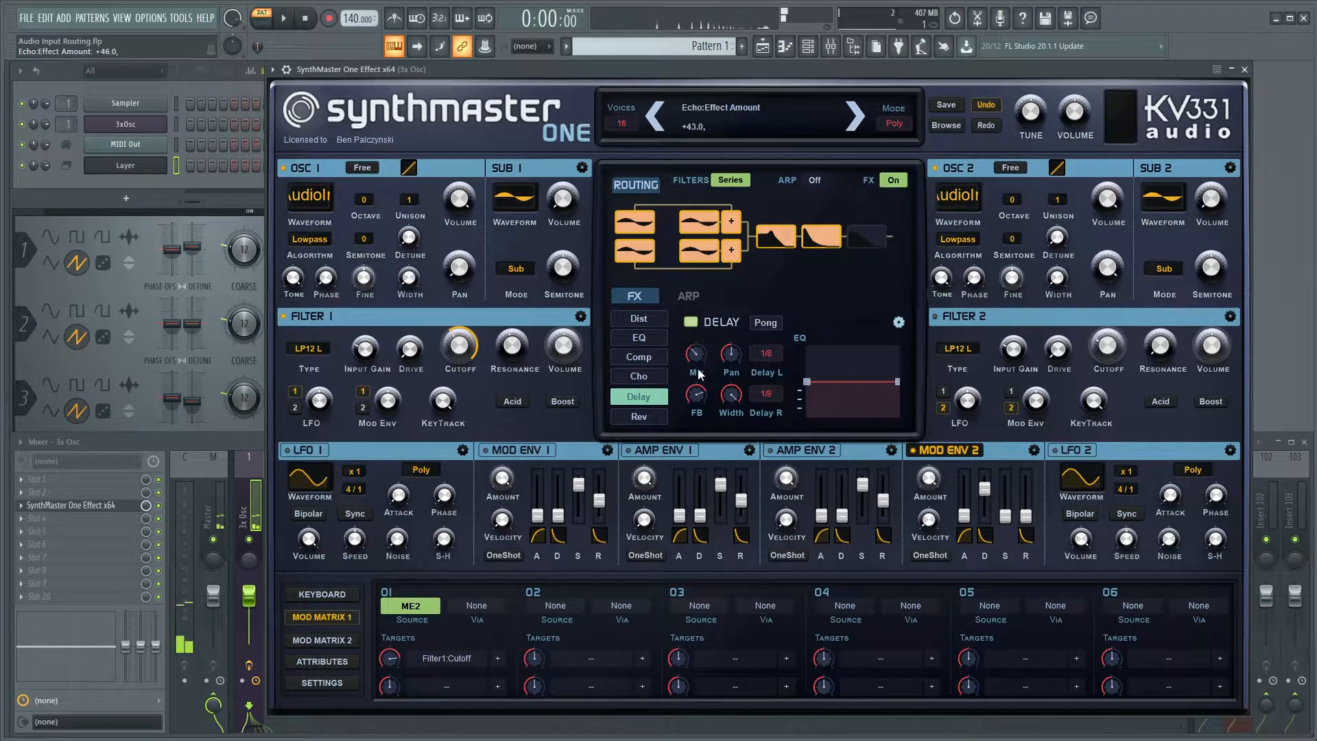
Enable the Reverb effect and play test notes through it.
left_click(637, 417)
left_click(690, 322)
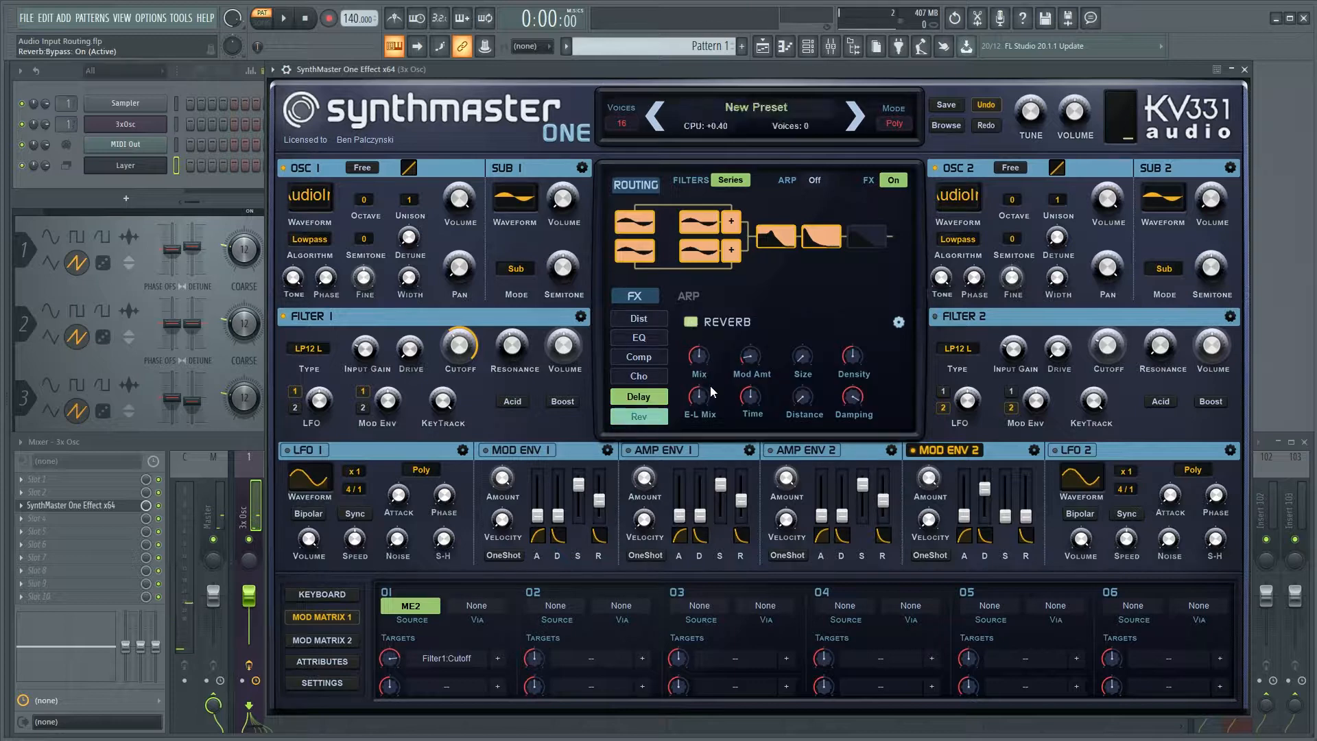
mouse_move(862, 394)
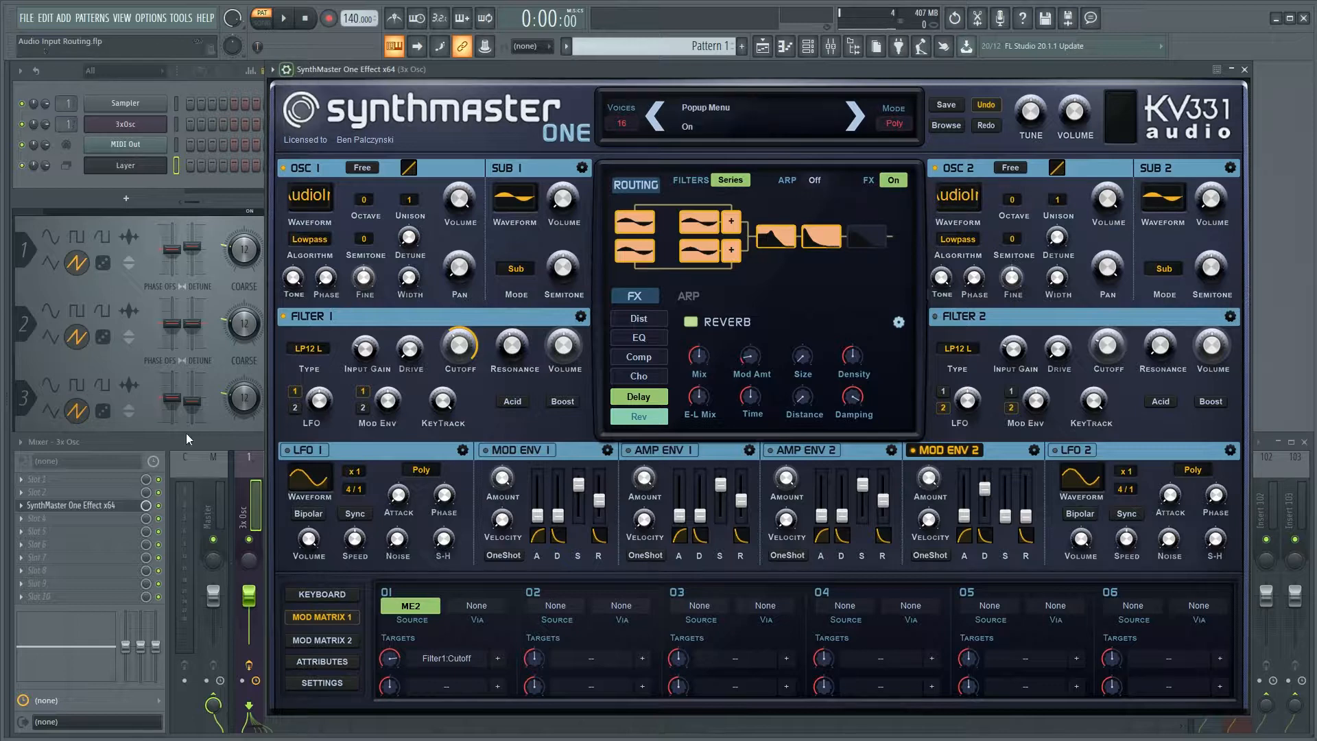
Bypass SynthMaster One Effect in the 3x Osc mixer track and load SynthMaster2FX into slot 4.
left_click(159, 505)
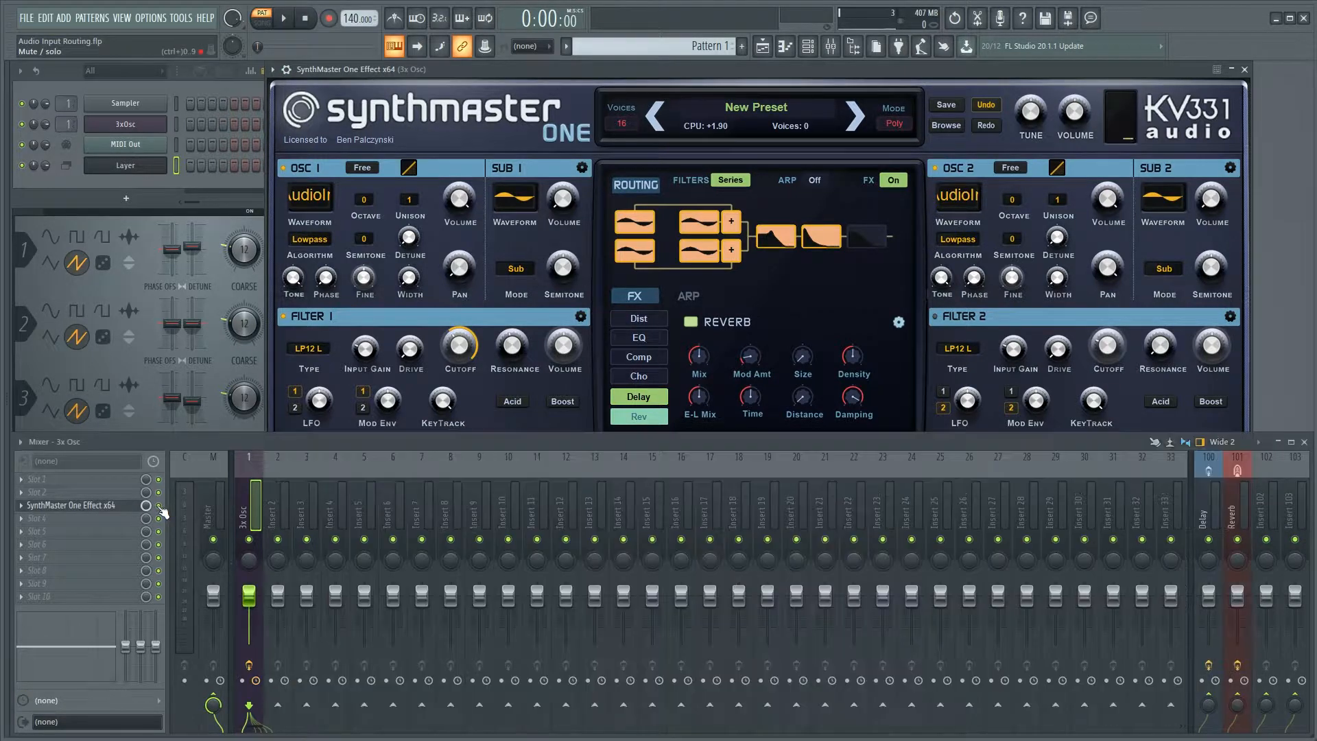
left_click(113, 506)
left_click(24, 519)
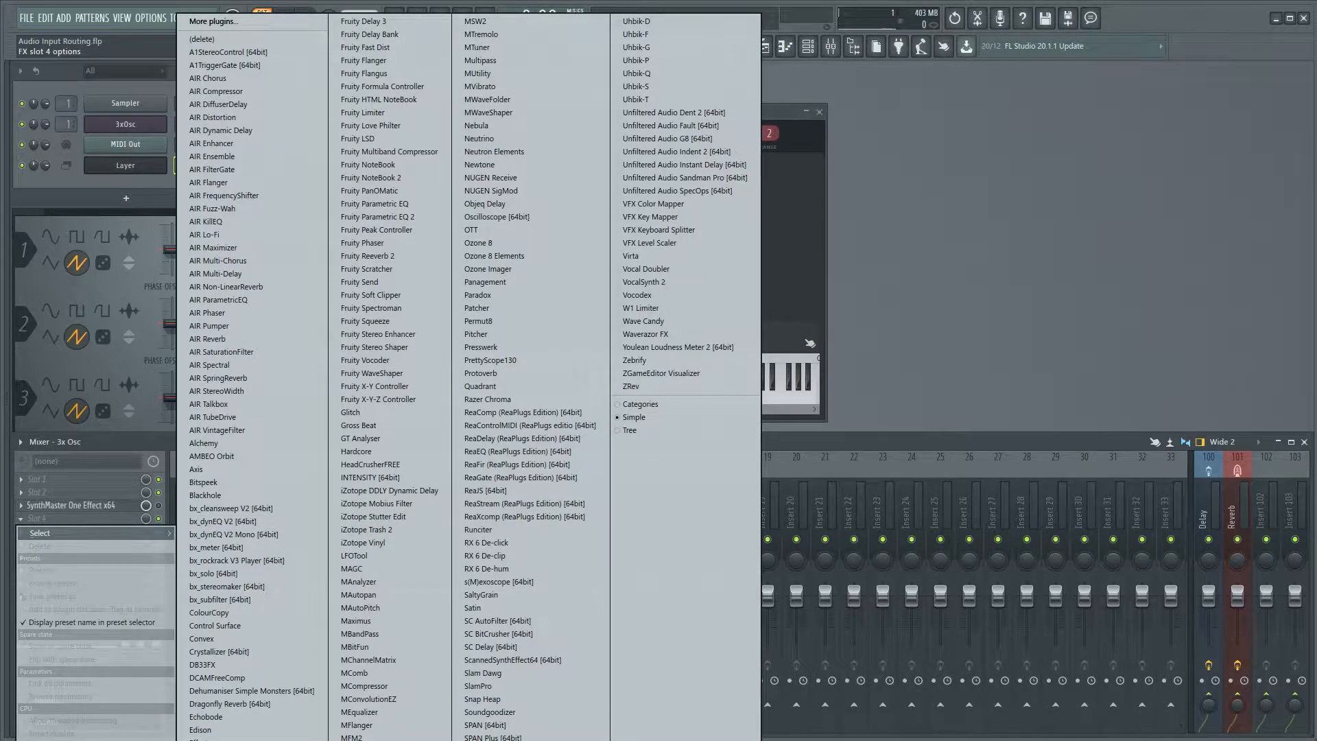
left_click(491, 739)
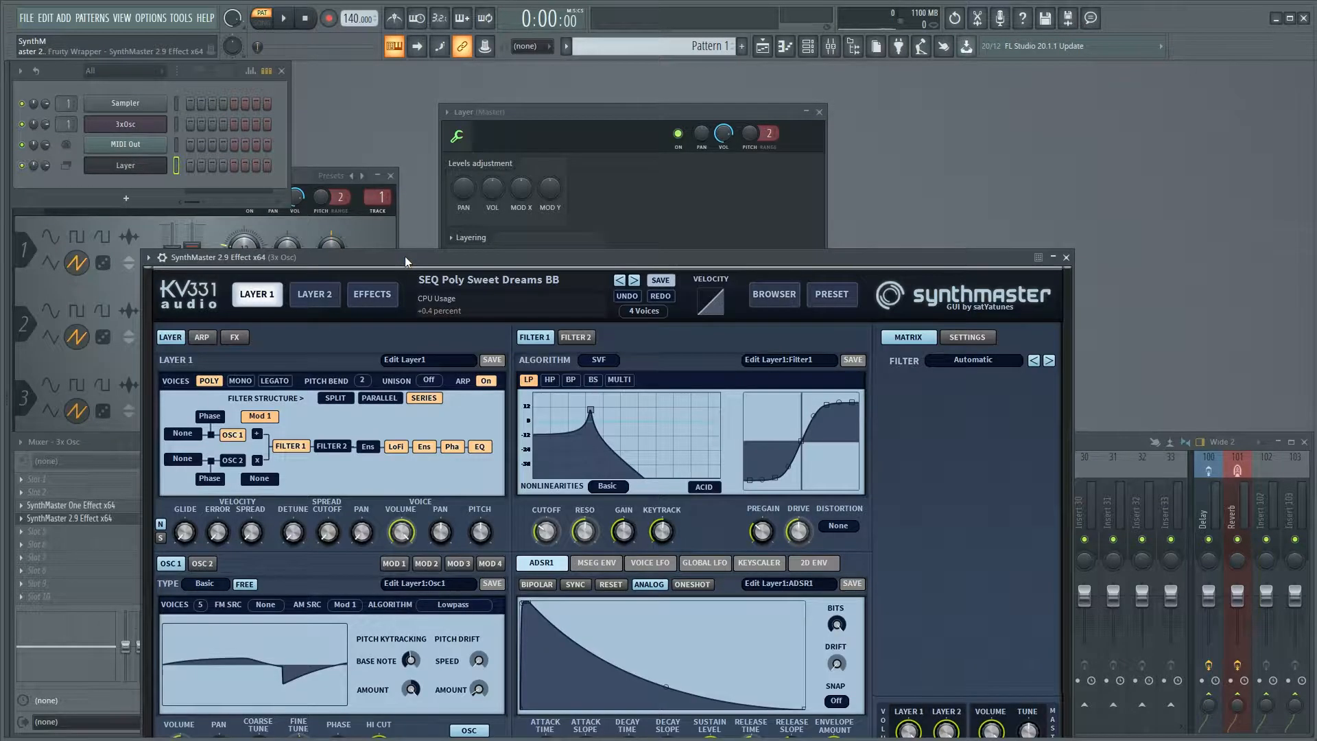
left_click_drag(418, 192, 484, 93)
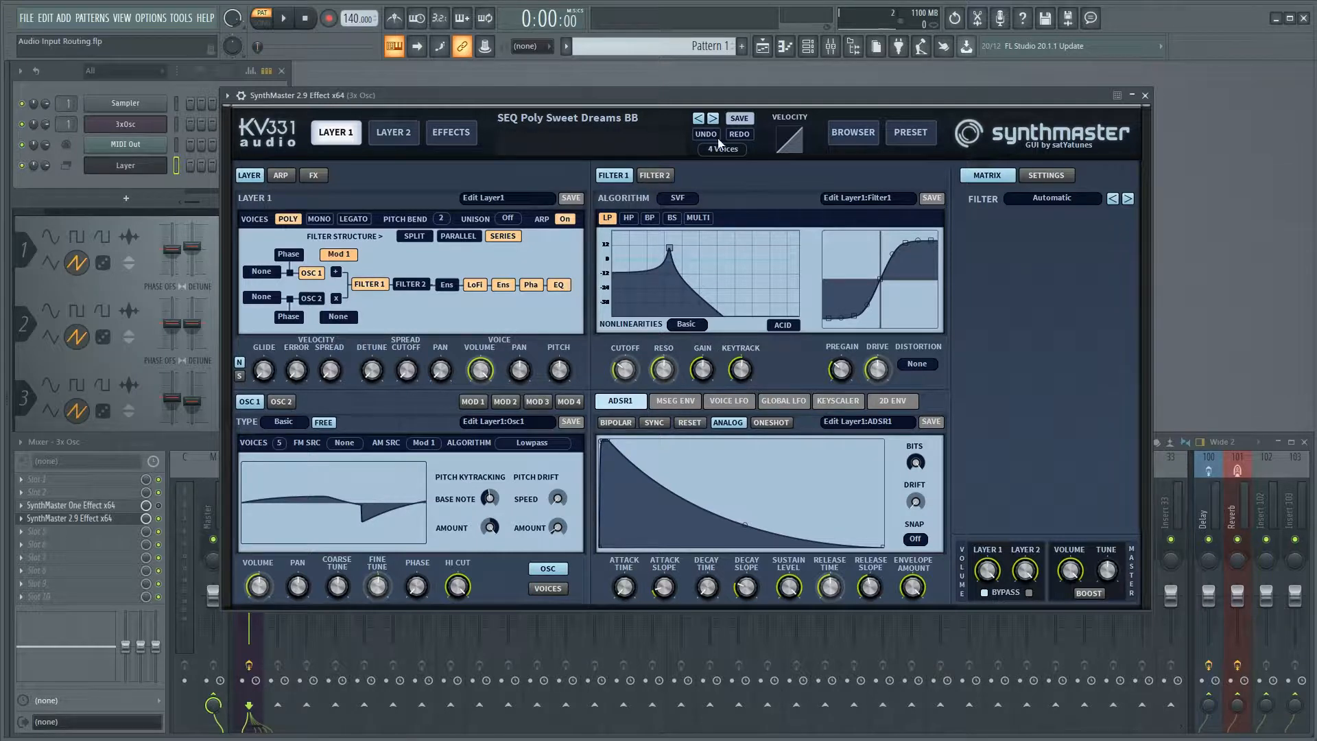
Initialize the SynthMaster 2.9 Effect preset and set both OSC 1 and OSC 2 of Layer 1 to the AudioIn type.
left_click(582, 116)
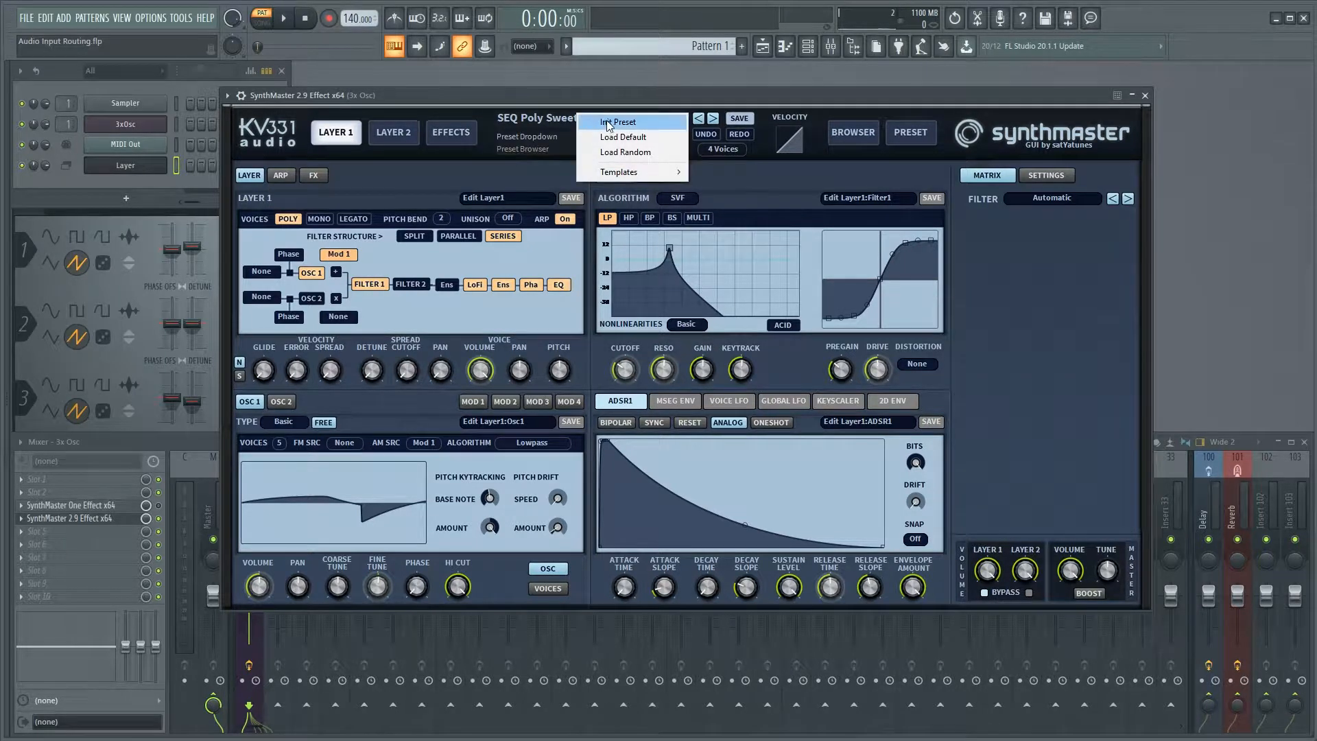
left_click(607, 123)
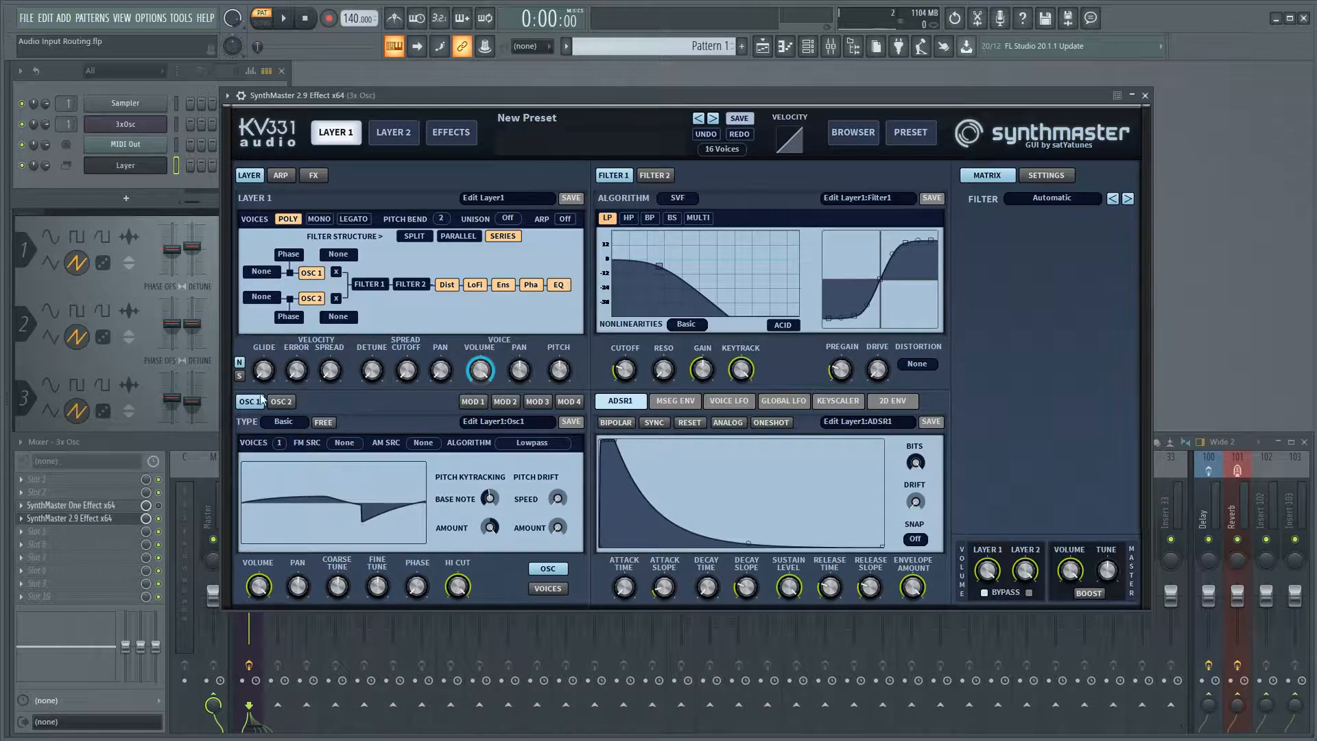
left_click(282, 422)
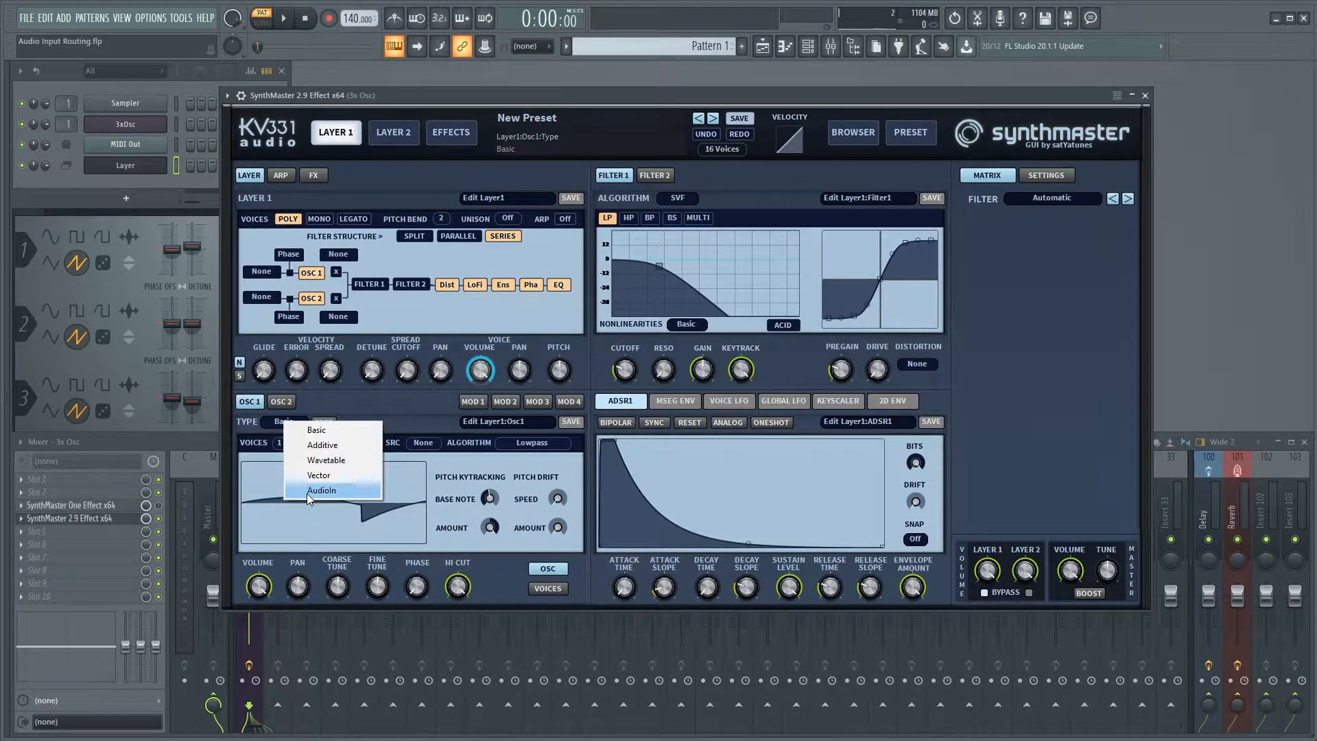
left_click(307, 491)
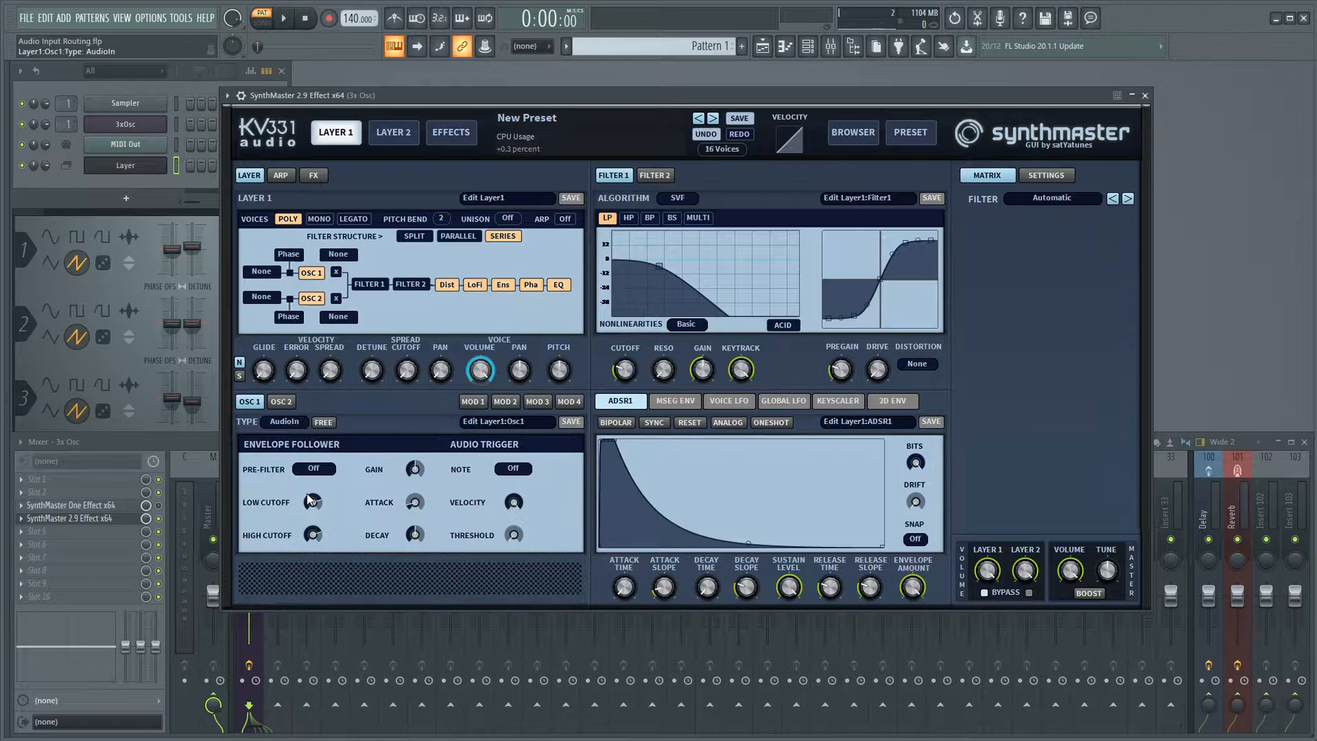
left_click(280, 401)
left_click(282, 421)
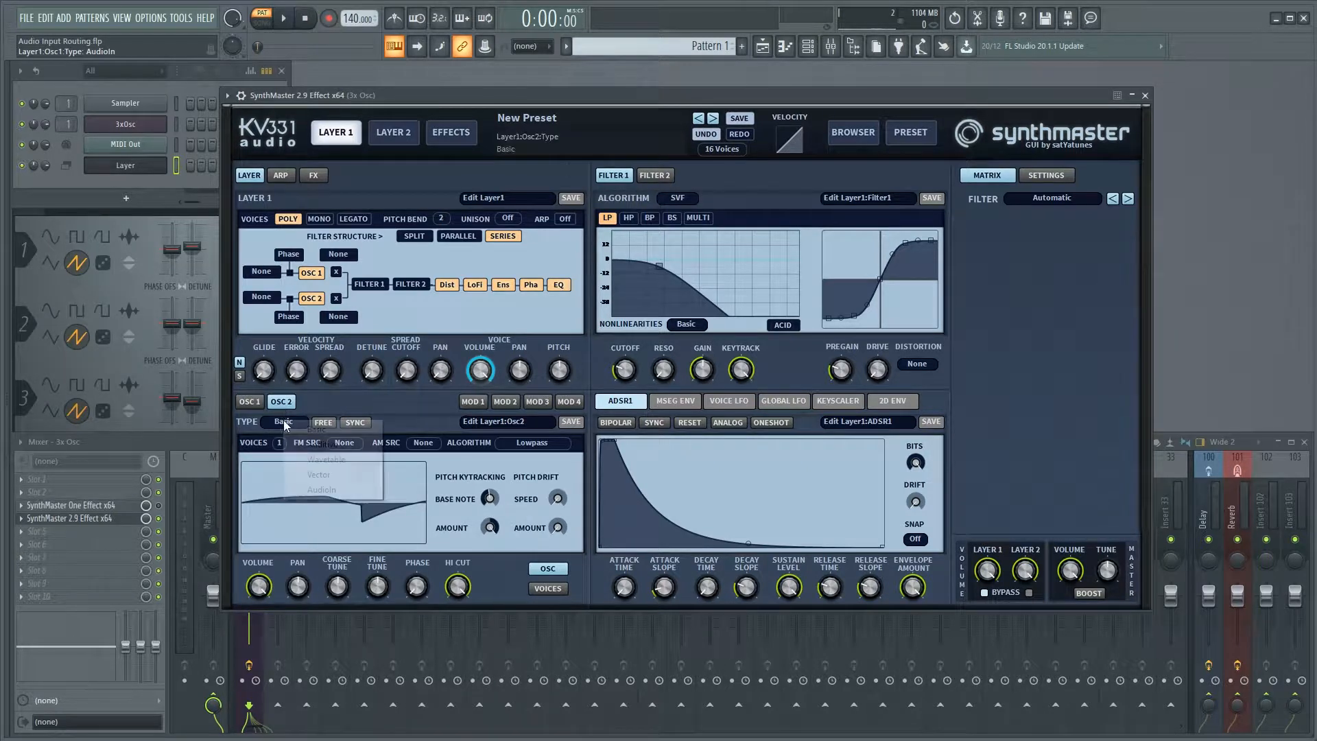
left_click(317, 489)
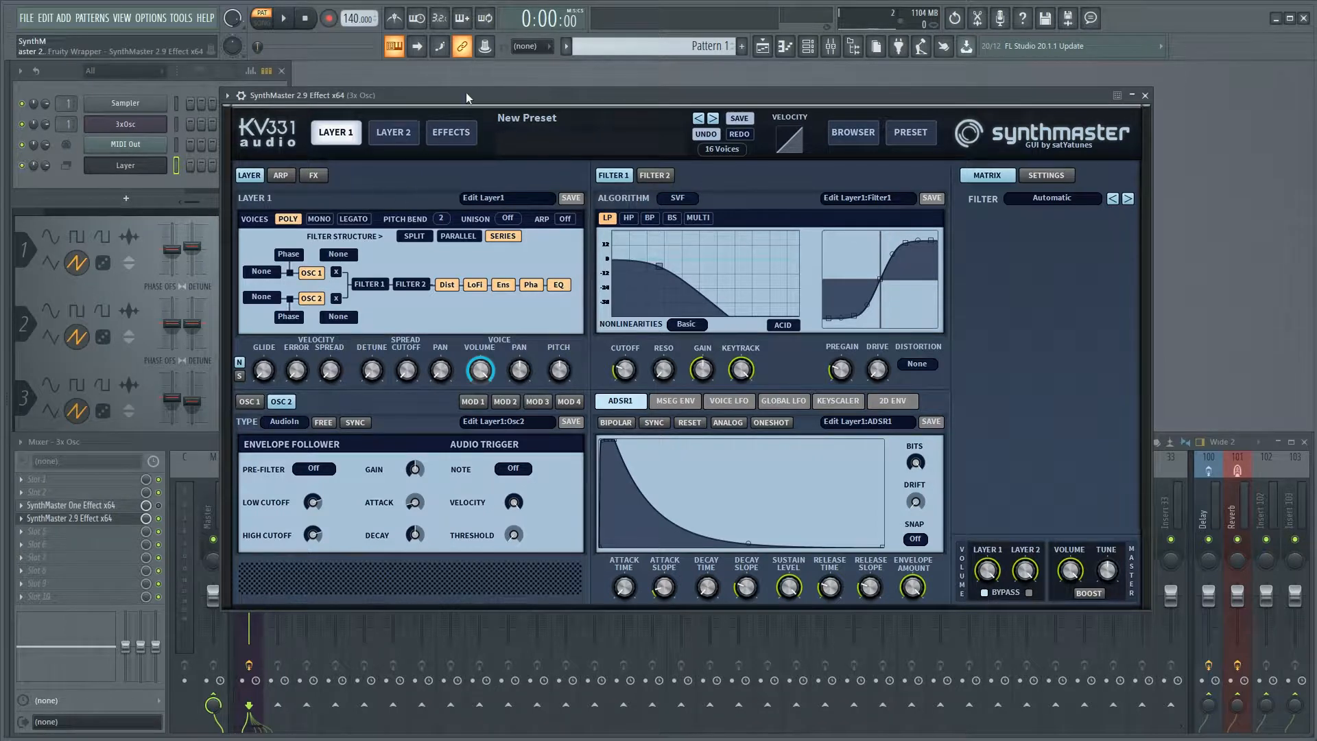
Set SynthMaster 2.9 Effect's MIDI input port to 24 in the wrapper settings and move the window aside.
left_click(227, 95)
left_click(266, 122)
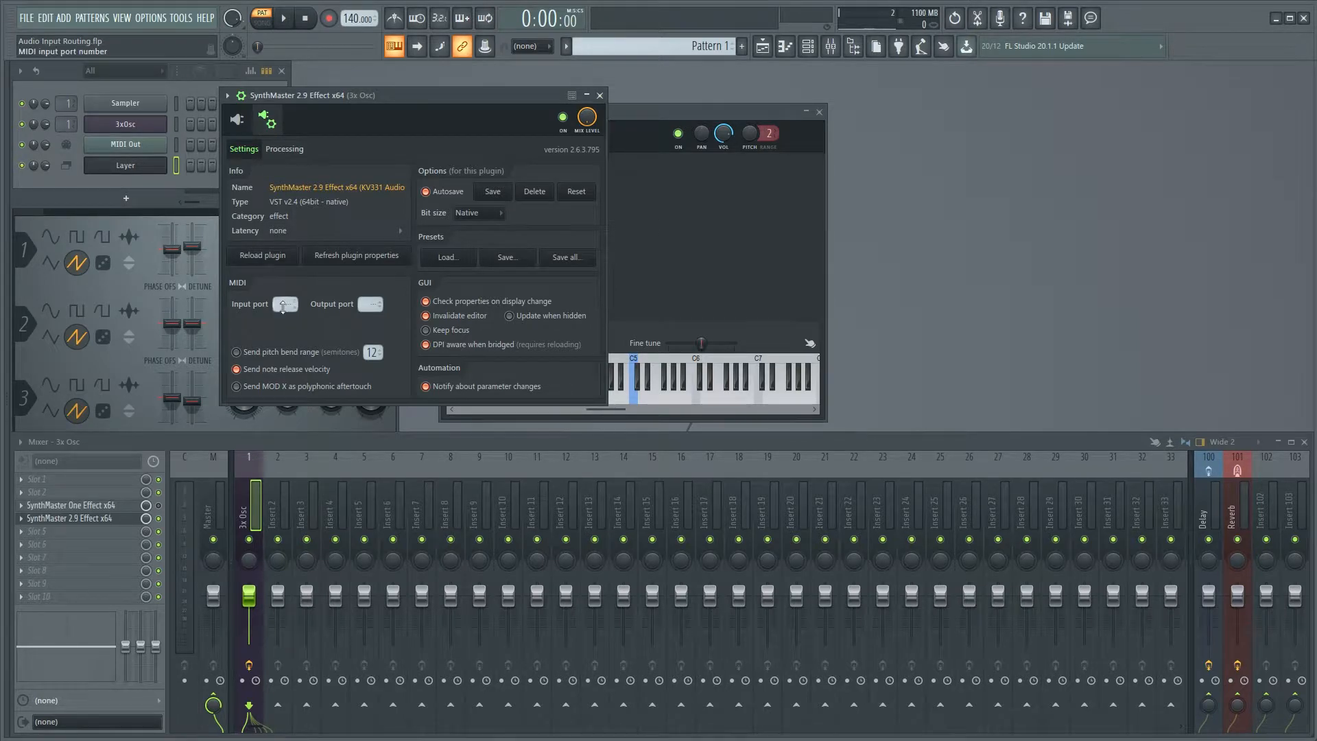
left_click_drag(285, 304, 286, 289)
left_click_drag(383, 98, 1021, 109)
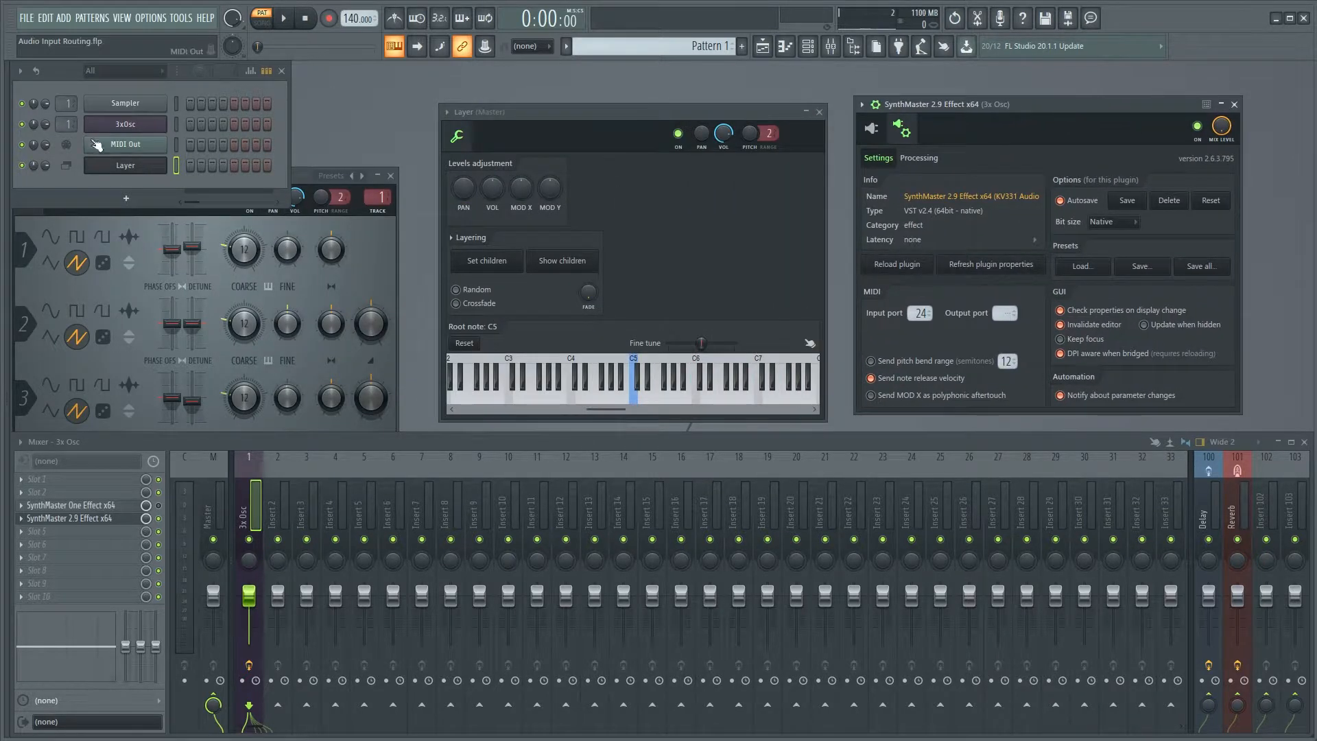
Check that the MIDI Out channel's port matches the input port of SynthMaster 2.9 Effect.
left_click(127, 165)
left_click(131, 146)
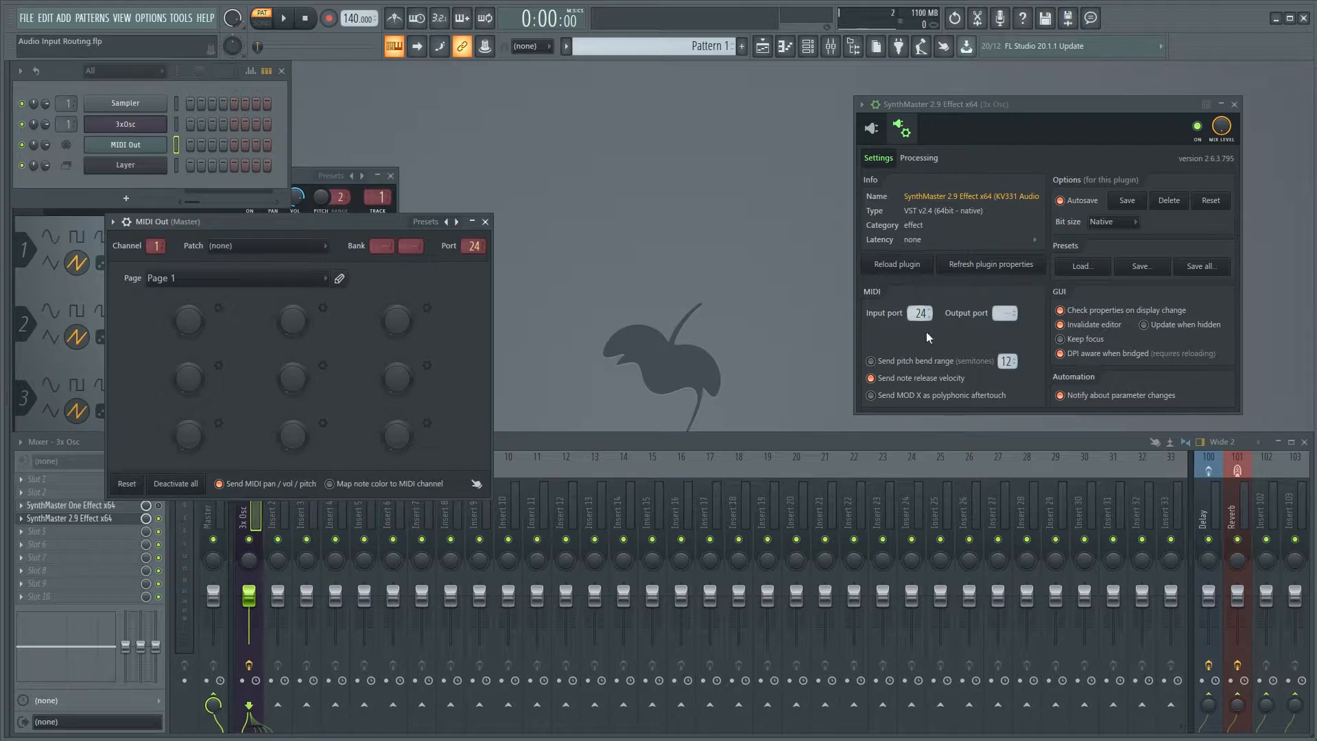
left_click(139, 146)
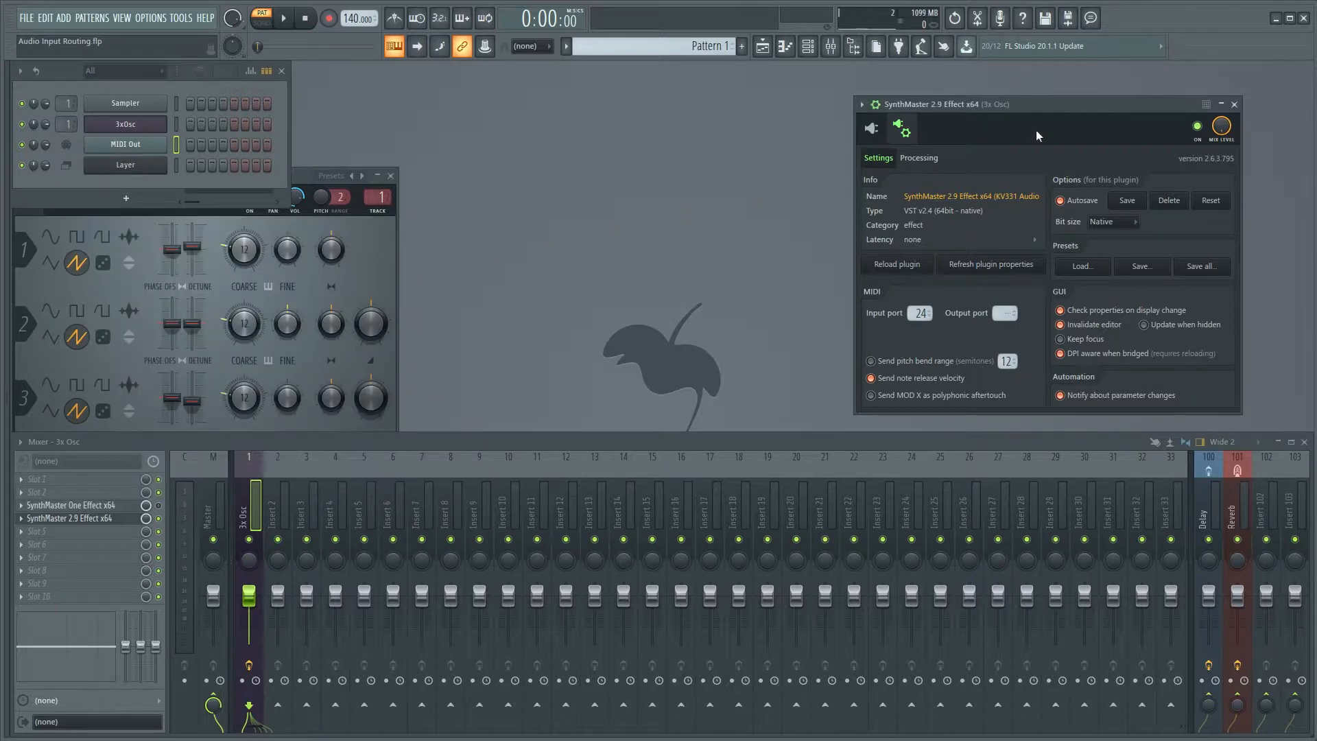
Show SynthMaster 2.9 Effect's interface, select the Layer channel, and play test notes.
left_click_drag(1002, 105, 461, 87)
left_click(472, 125)
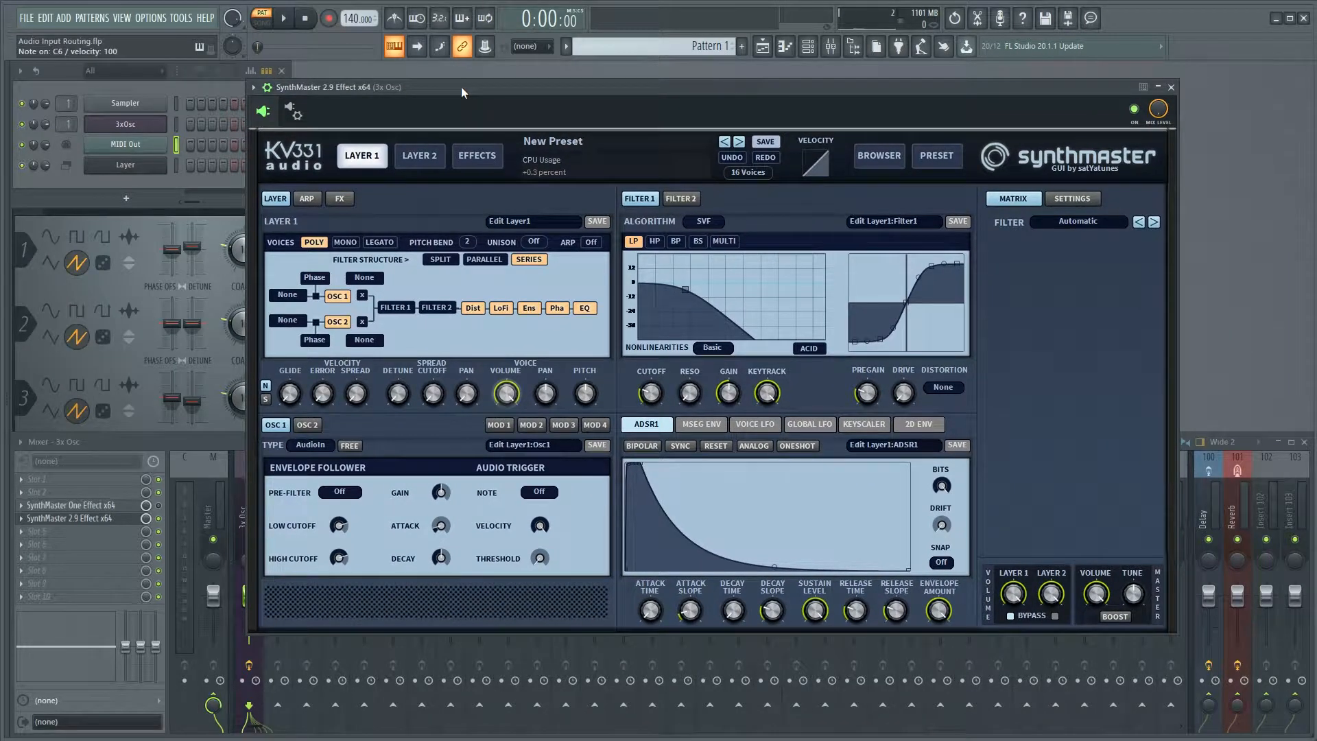
left_click(177, 165)
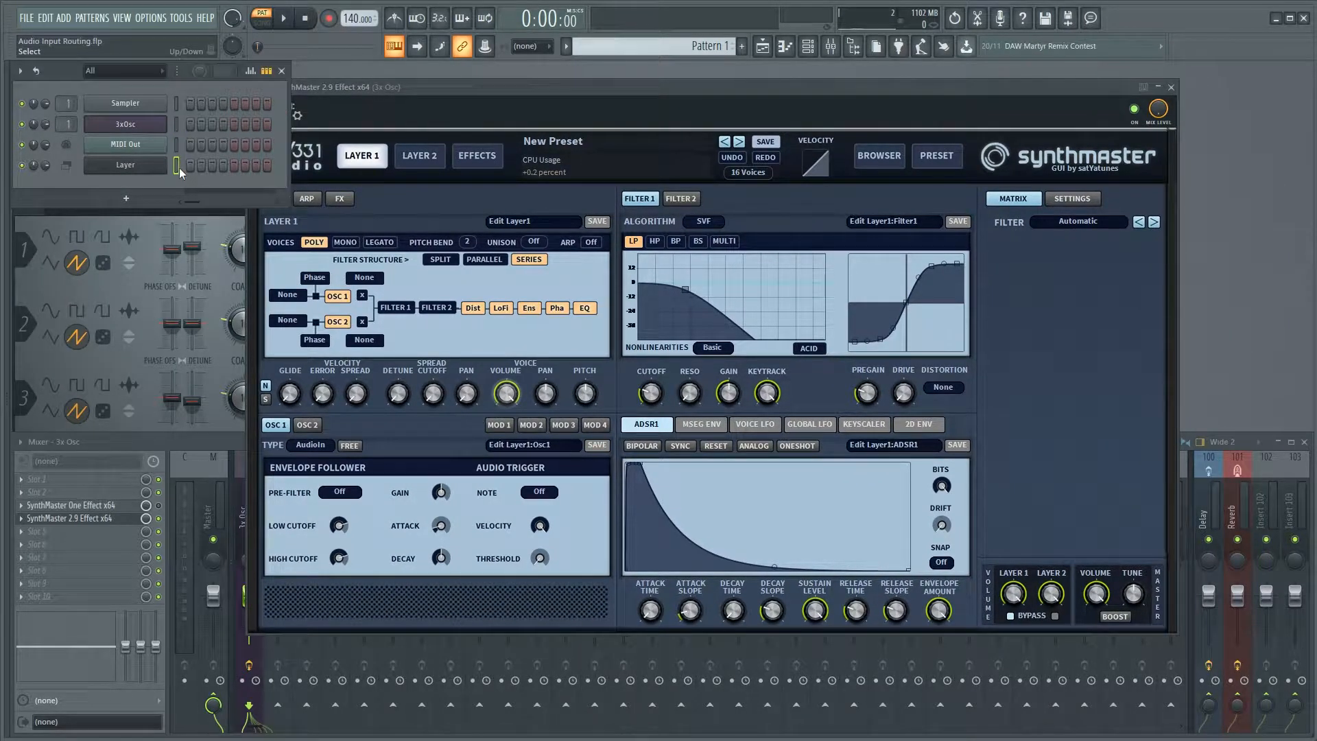
left_click(465, 85)
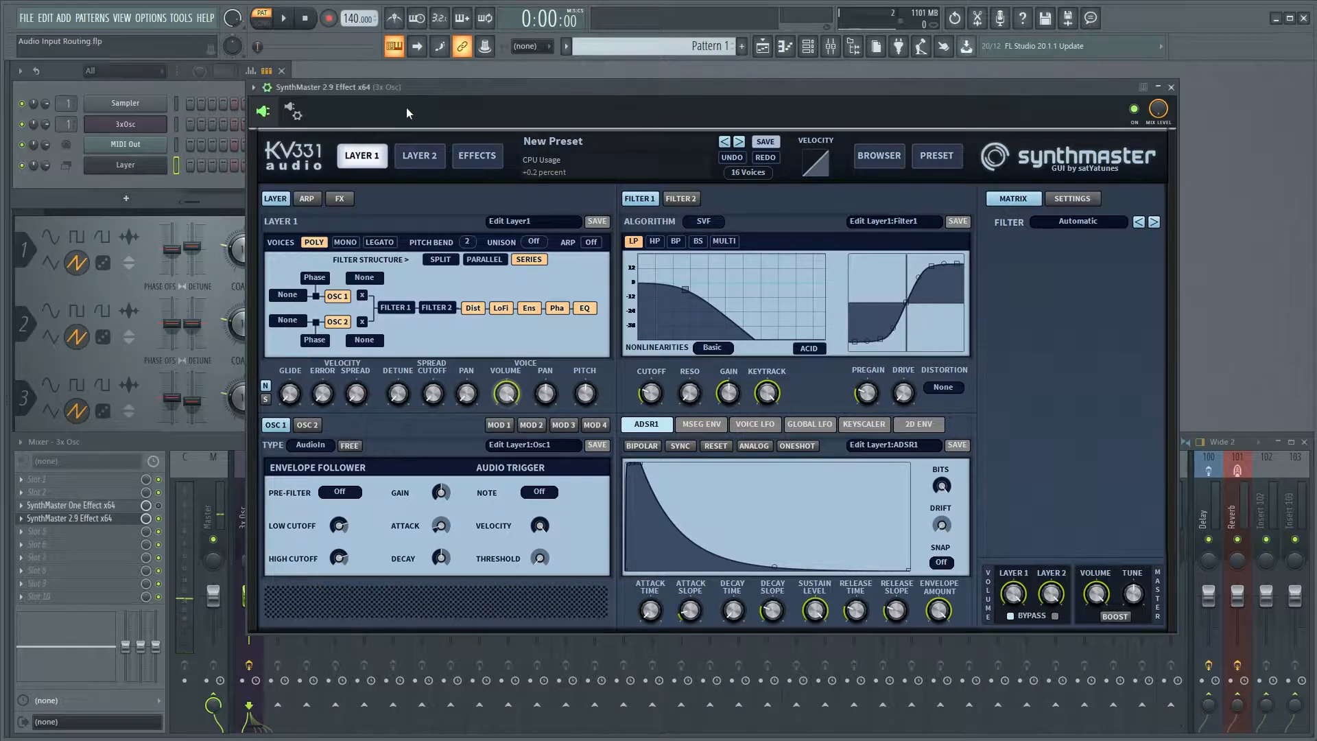
Enable fixed size buffers for SynthMaster 2.9 Effect with Process maximum size buffers, and return to its interface.
left_click(294, 111)
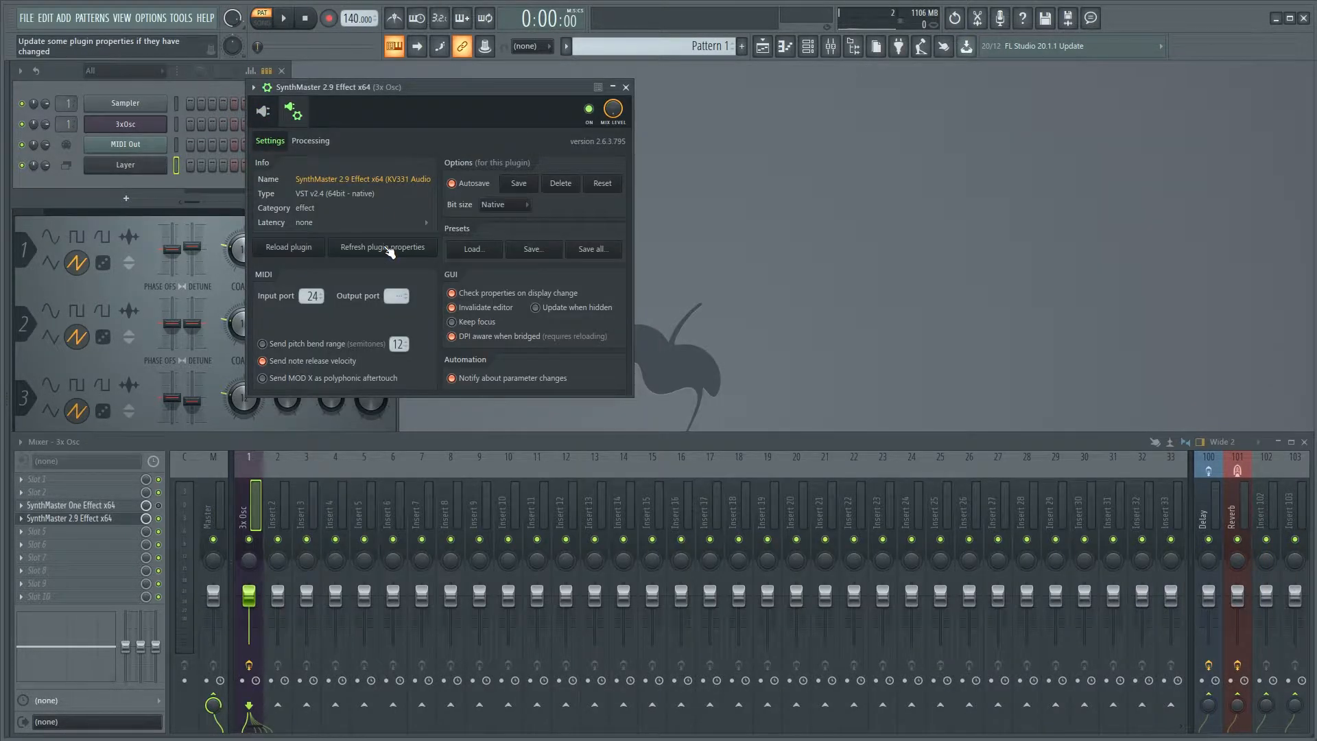
left_click(310, 141)
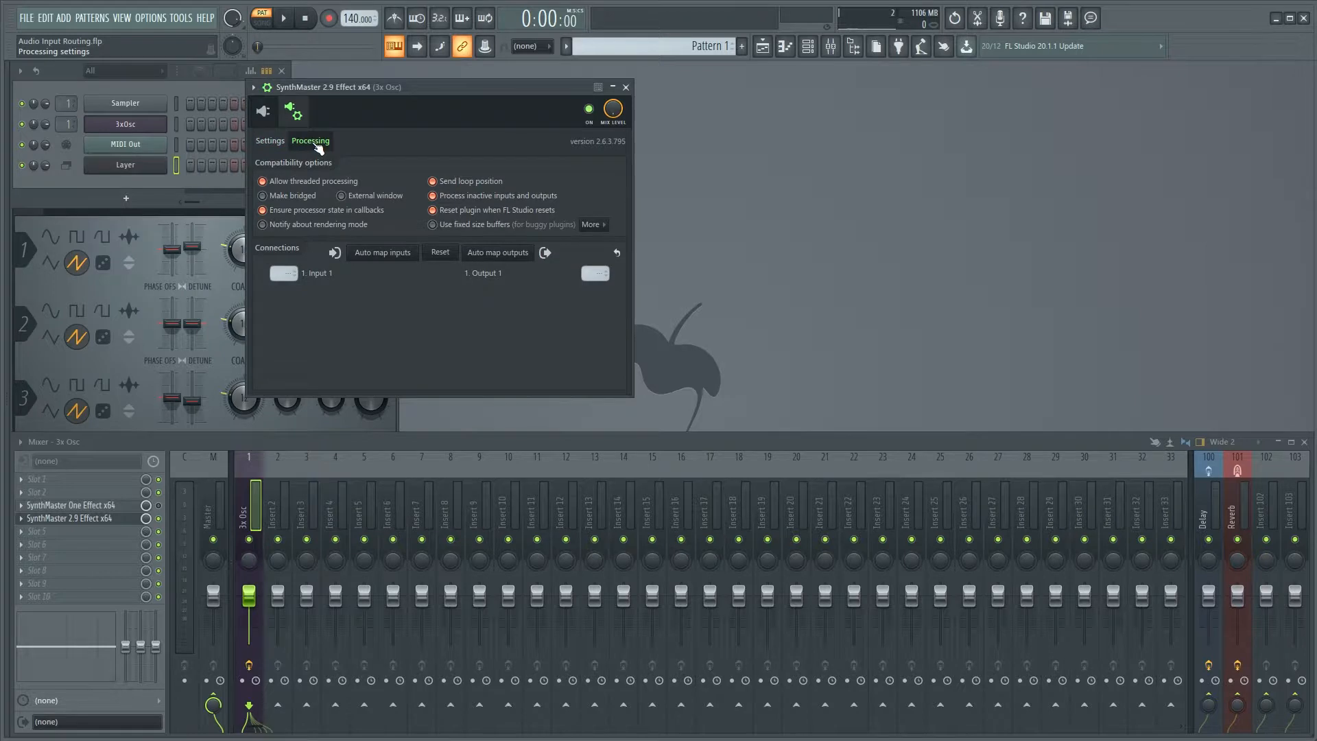
left_click(429, 226)
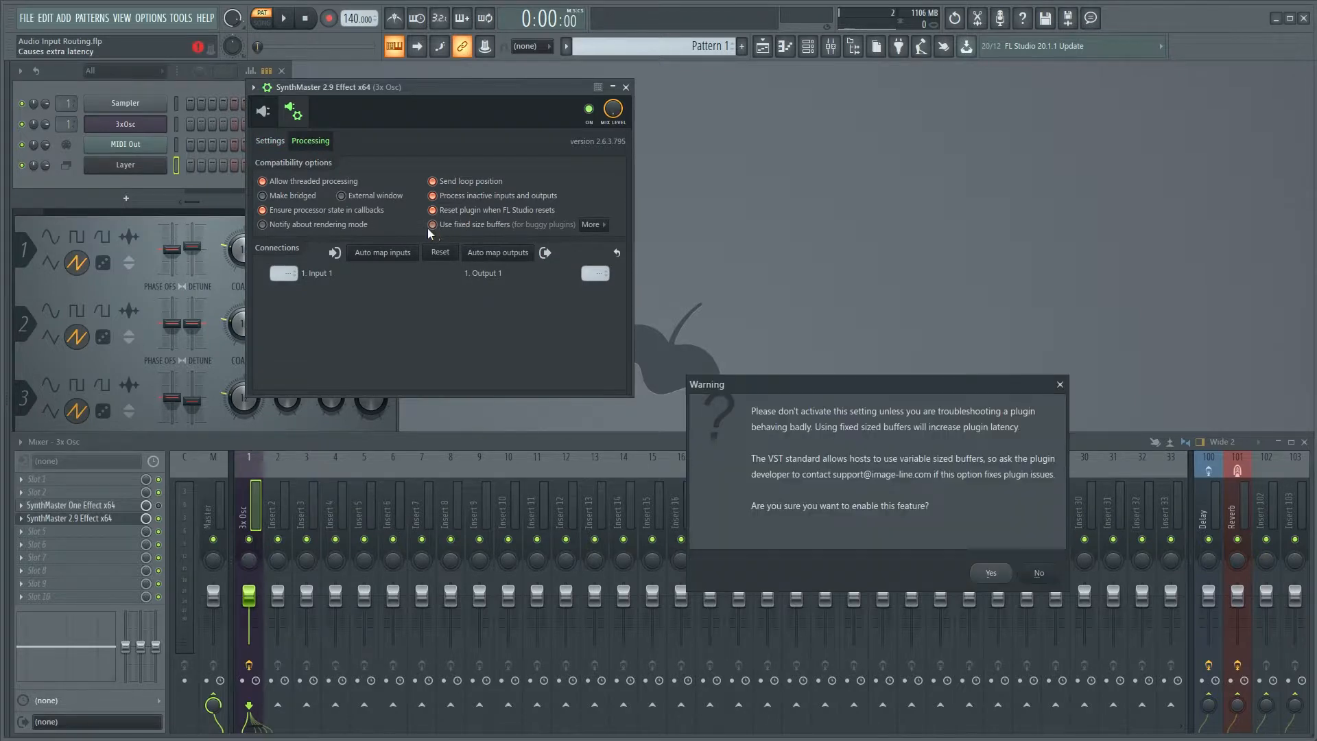
left_click(1007, 576)
left_click(591, 225)
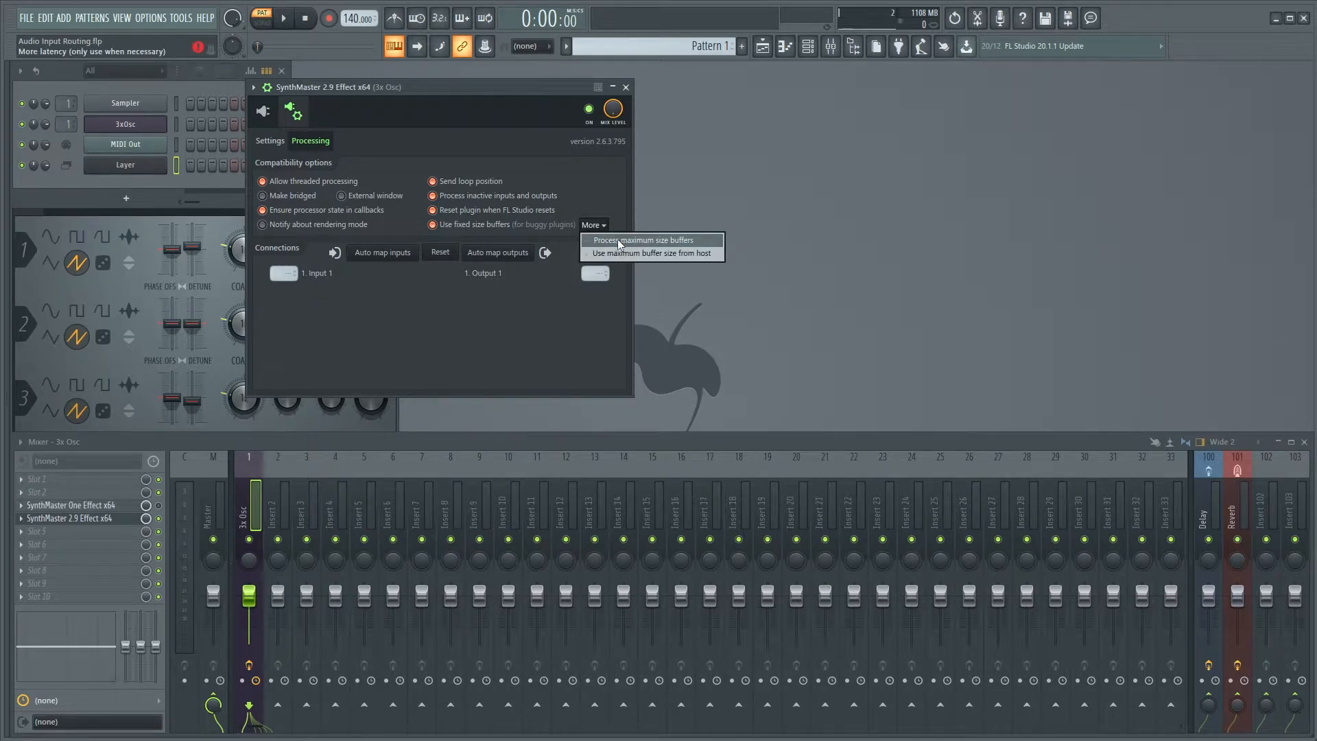
left_click(586, 239)
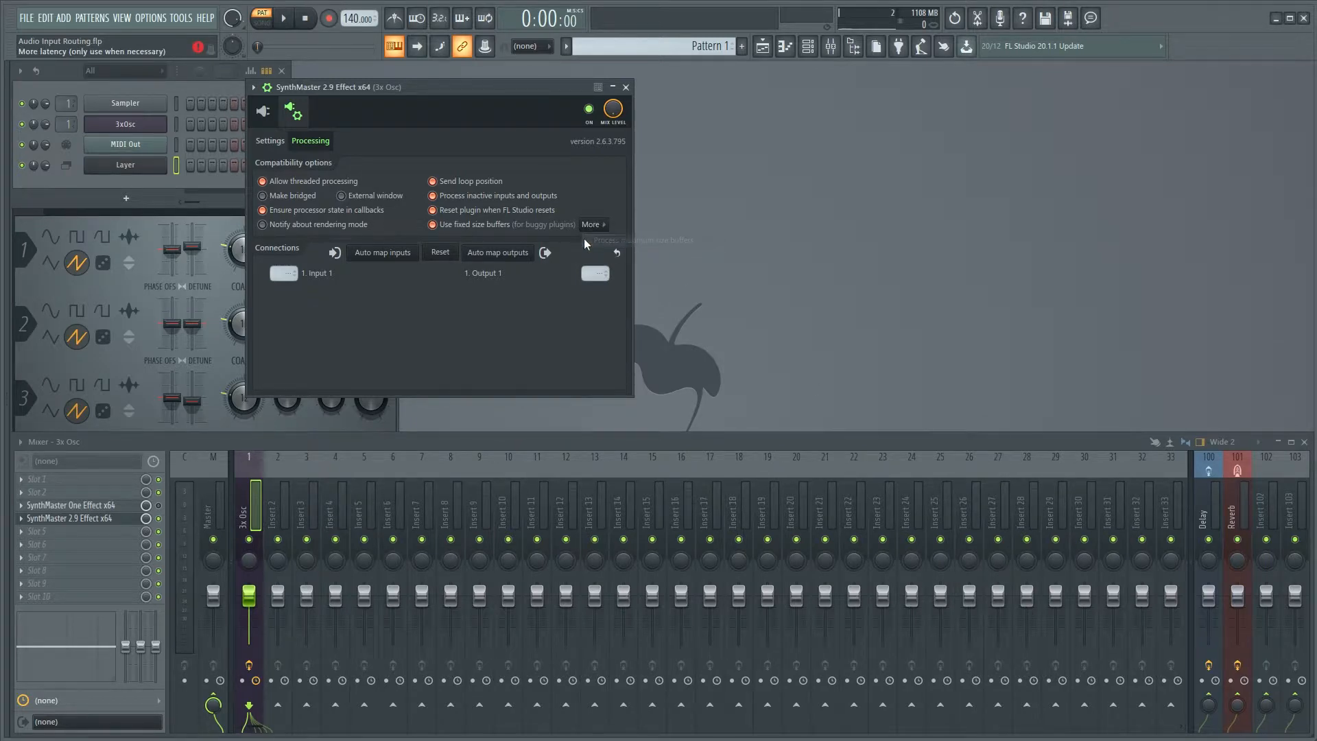
left_click(263, 112)
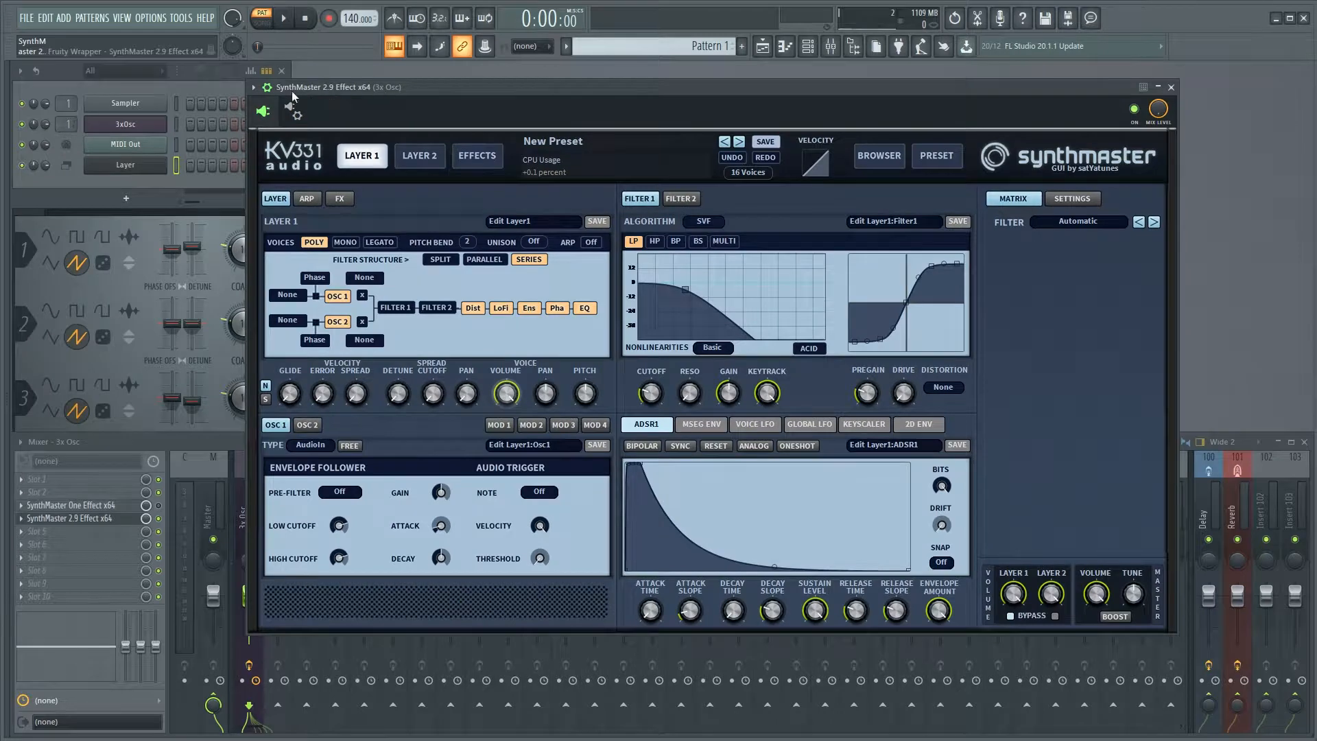
left_click(267, 87)
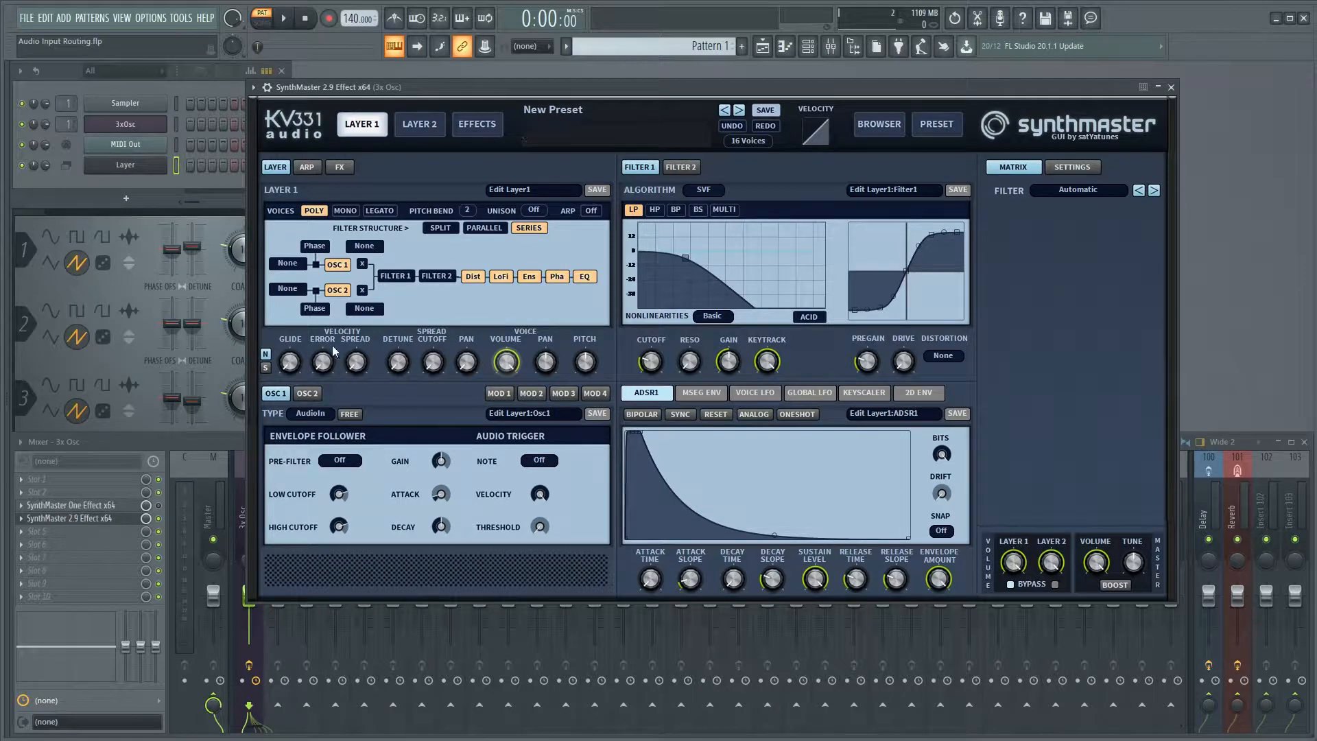
Set the AM source of both OSC 1 and OSC 2 in Layer 1 to Modulator 1.
left_click(365, 246)
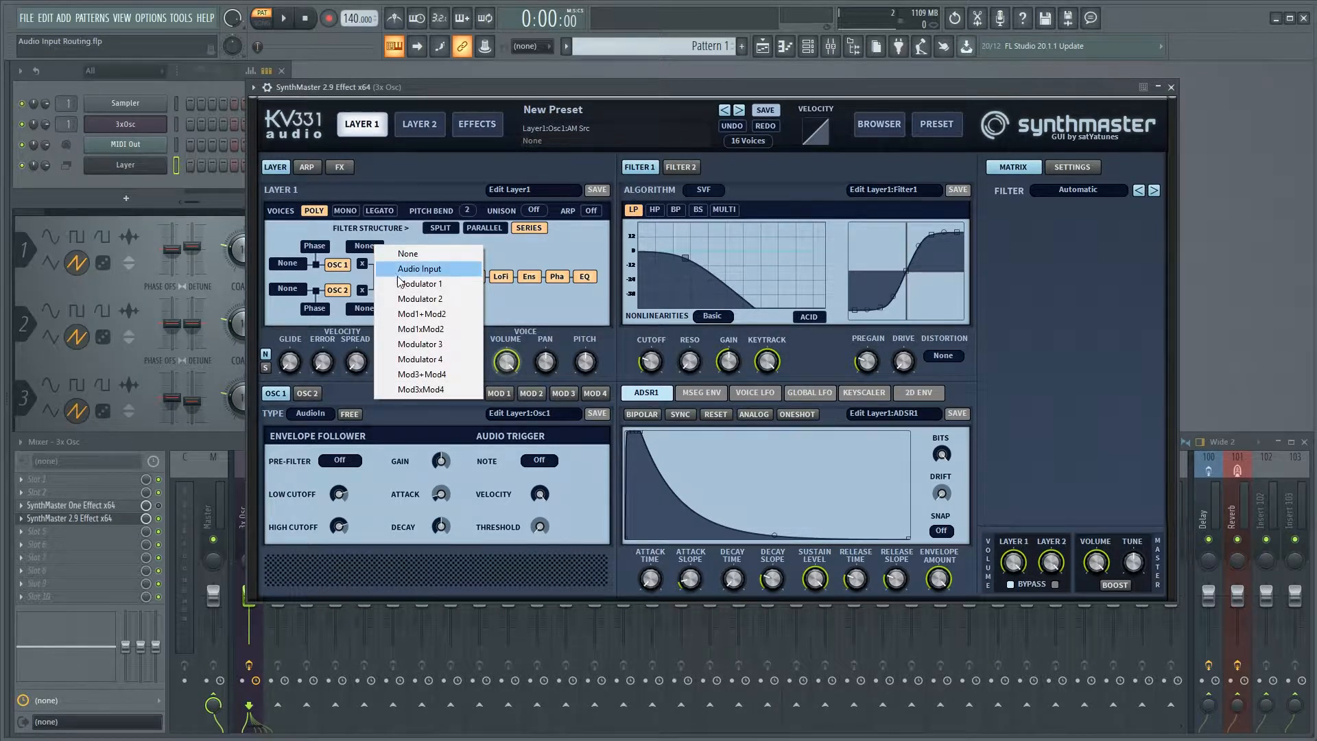
left_click(419, 283)
left_click(364, 308)
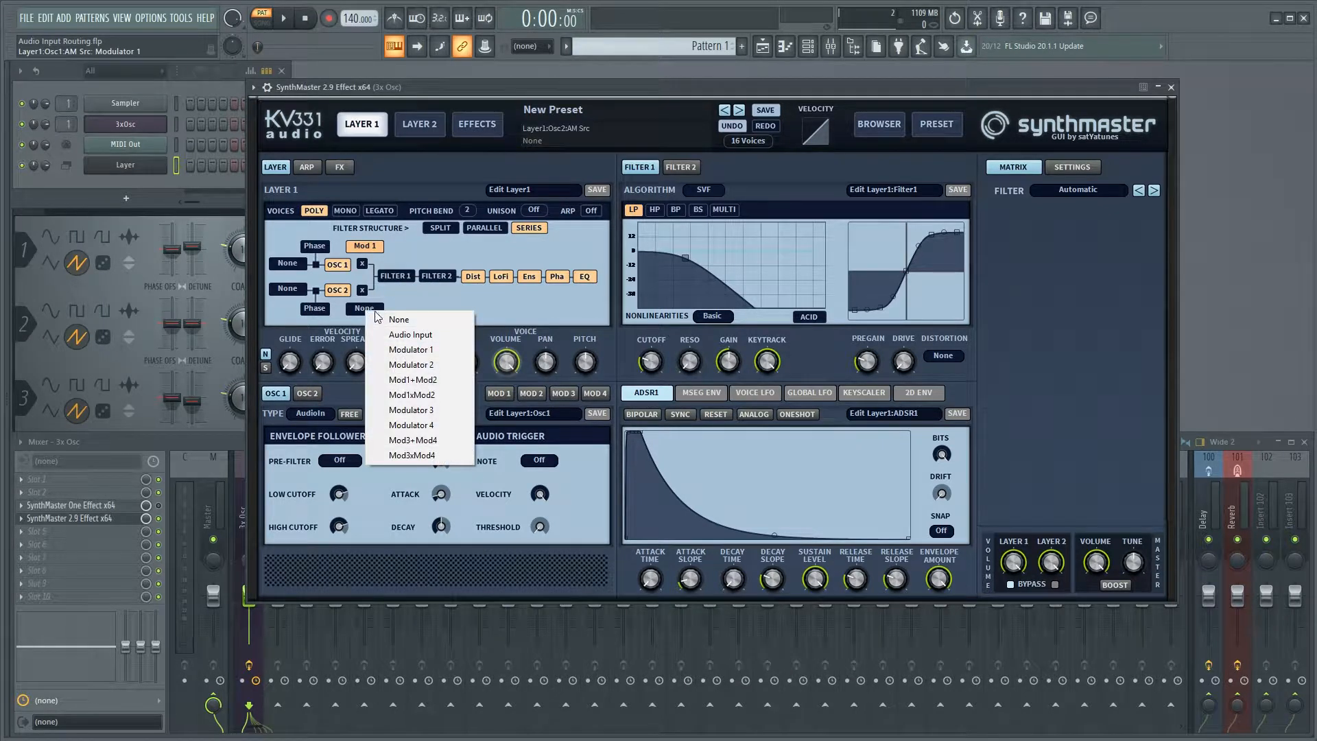
left_click(399, 349)
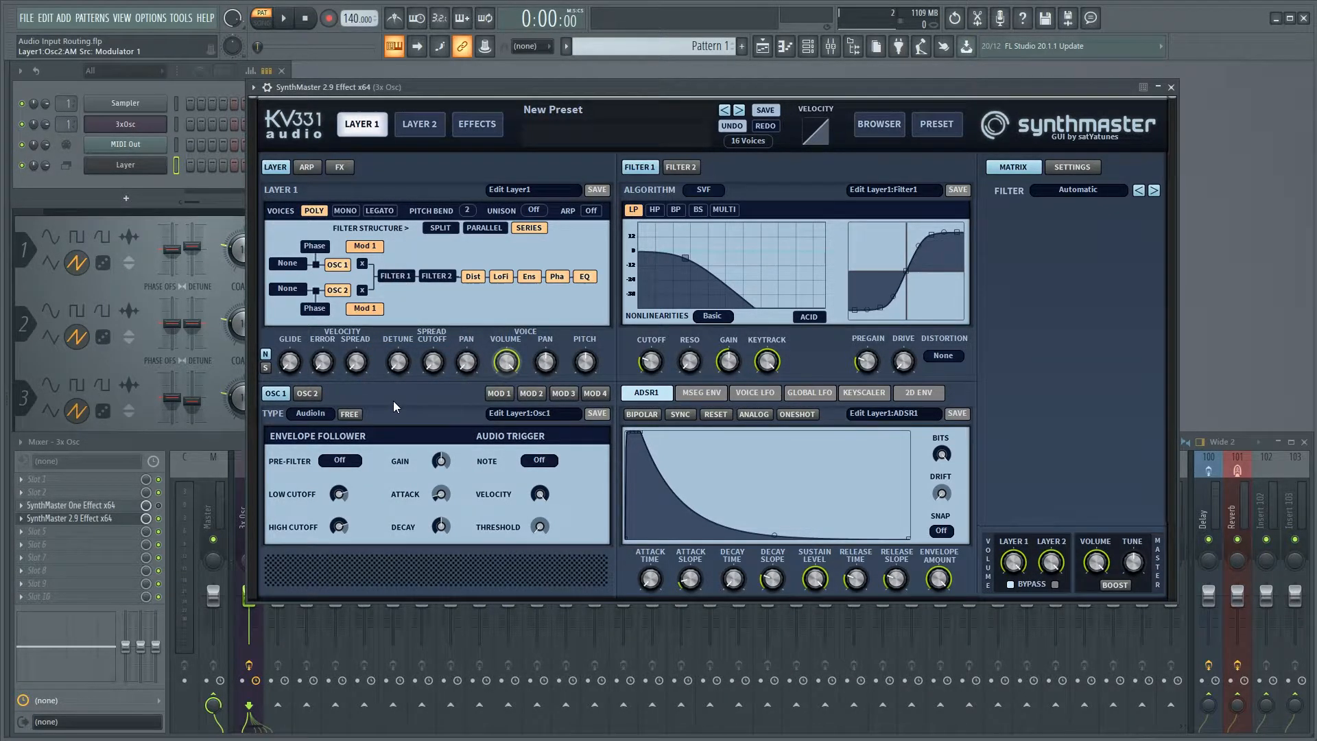
Set Modulator 1's FM source to Audio Input in Layer 1 and adjust its coarse tune while playing notes.
left_click(488, 394)
left_click(369, 434)
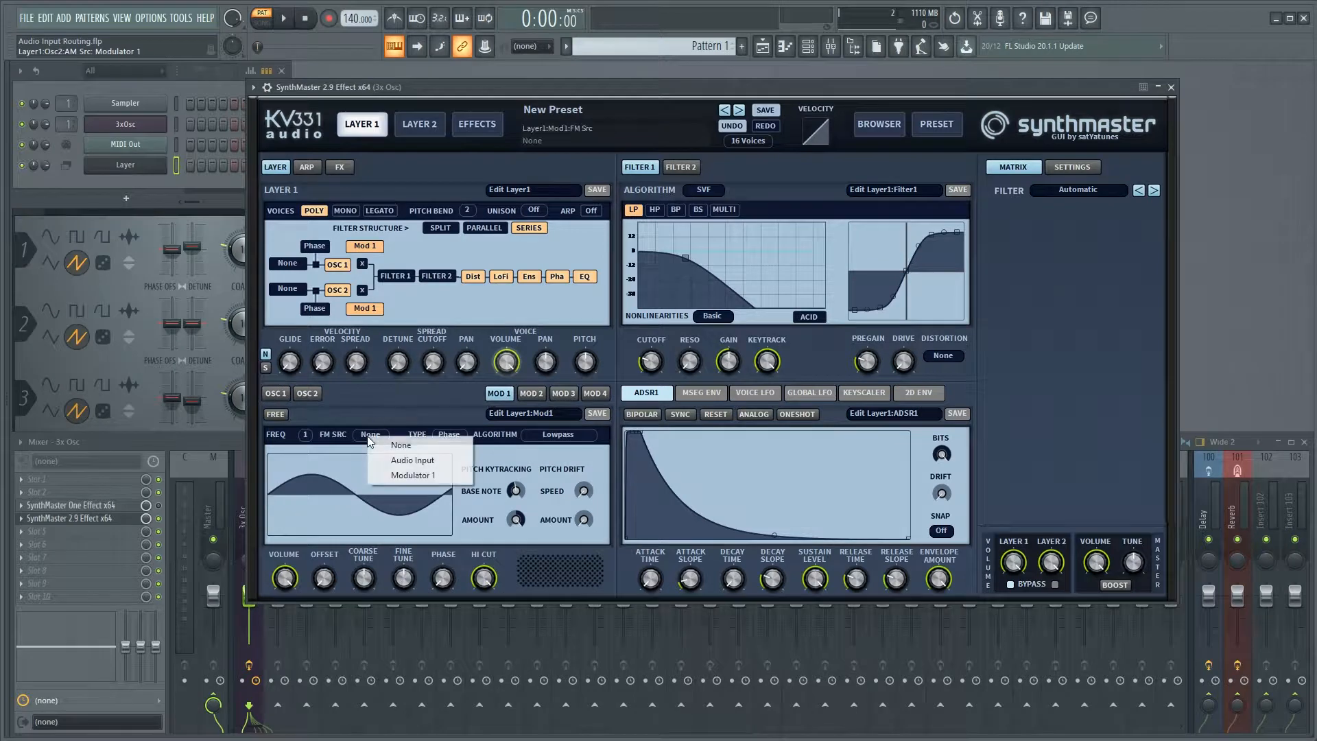
left_click(410, 461)
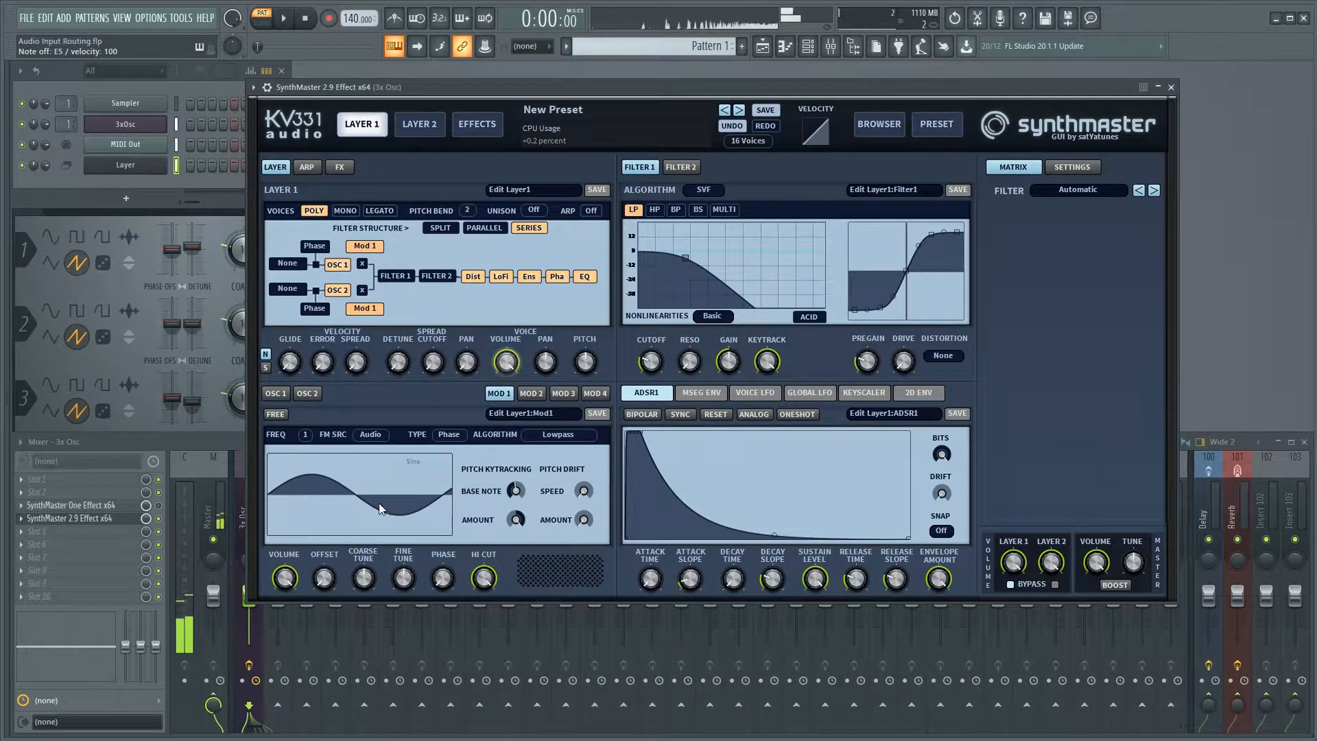
left_click(364, 579)
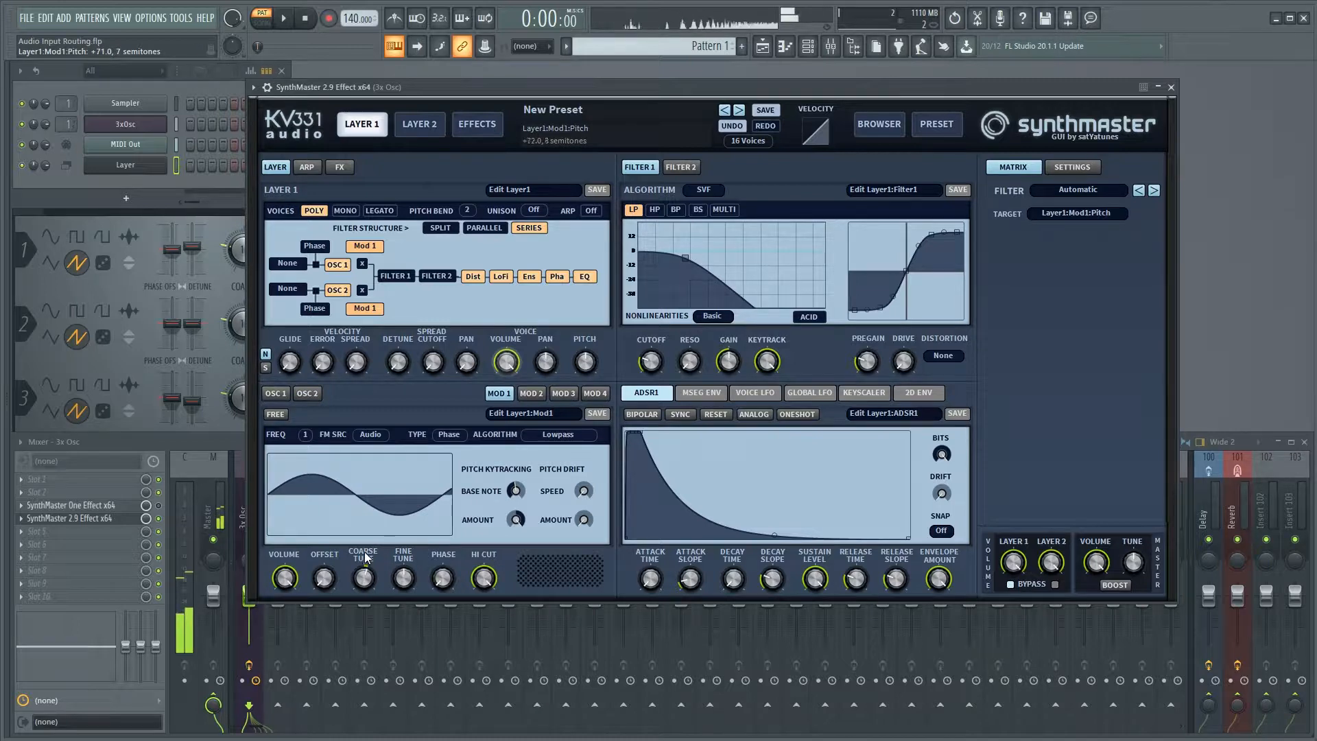
mouse_move(364, 580)
left_mouse_down()
mouse_move(369, 501)
mouse_move(359, 563)
left_mouse_up()
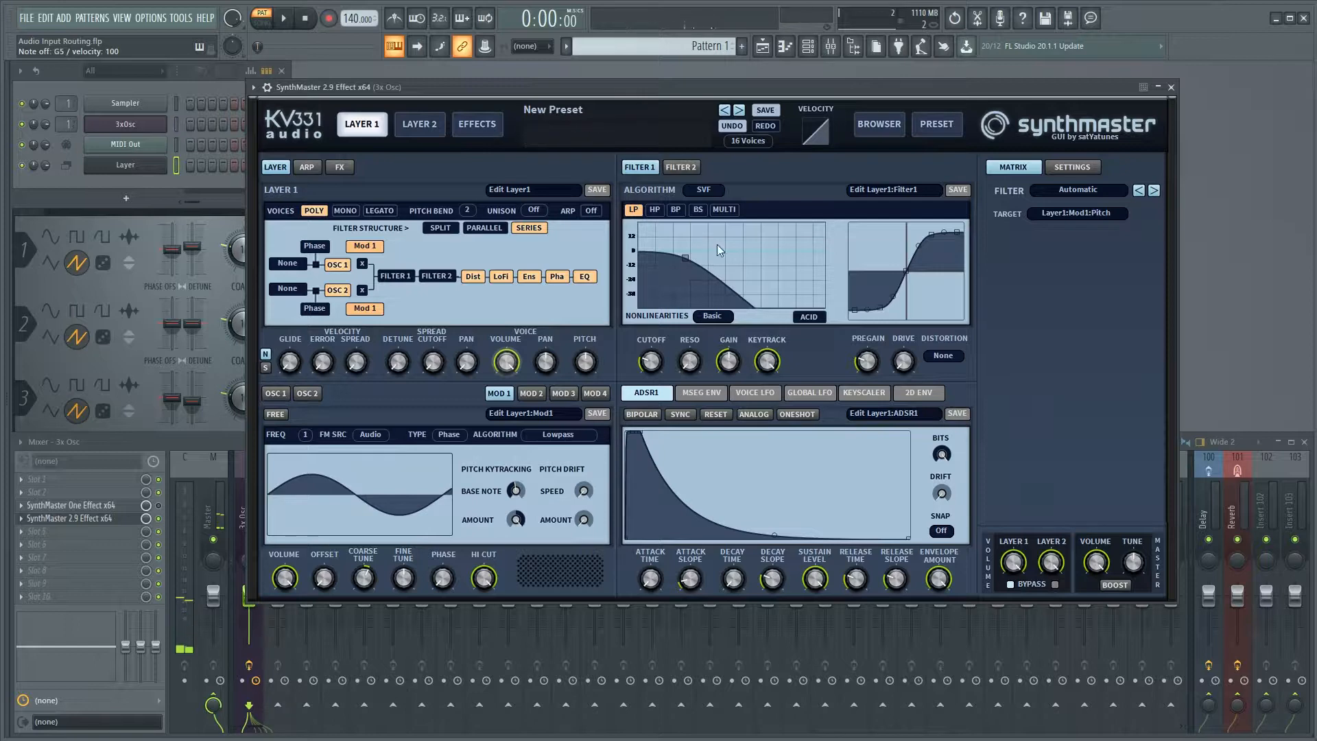
Activate Filter 1 in Layer 1's signal path and adjust its cutoff and resonance while playing notes.
left_click(396, 274)
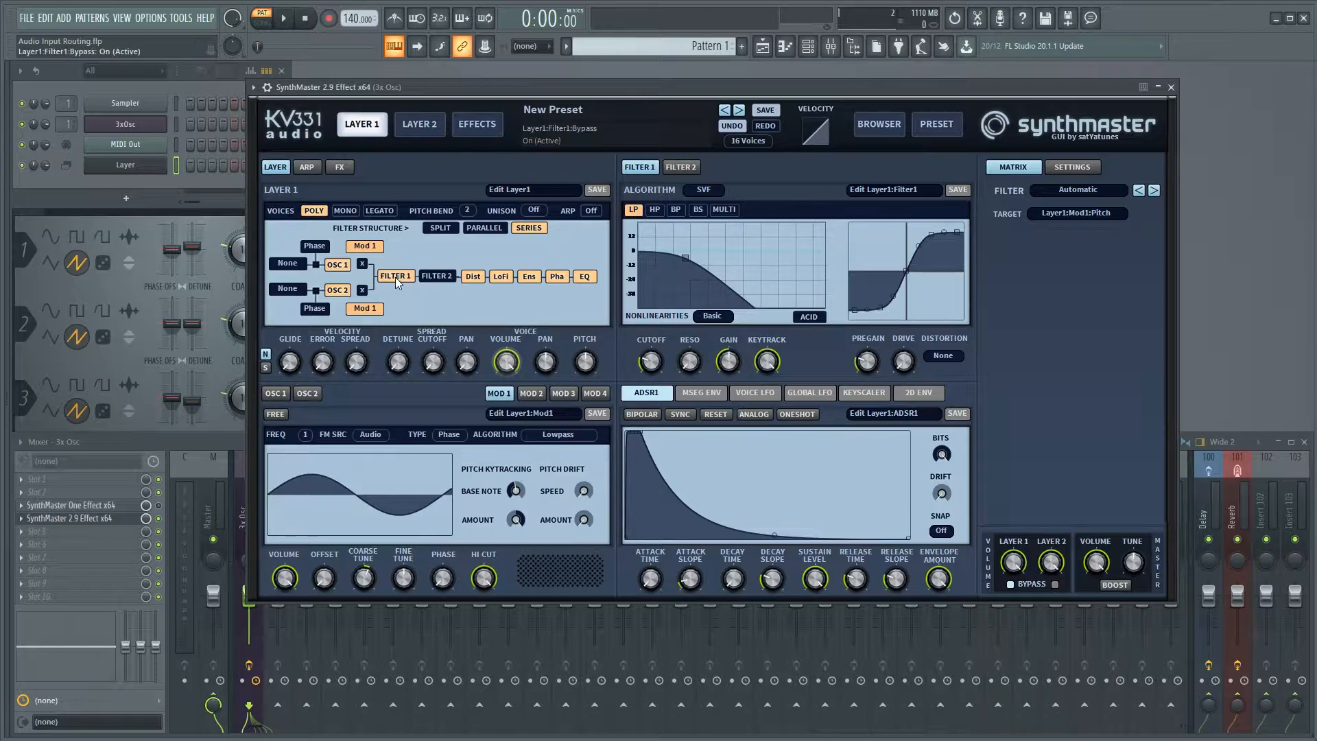
mouse_move(657, 364)
left_mouse_down()
mouse_move(658, 329)
mouse_move(691, 321)
mouse_move(658, 336)
mouse_move(664, 398)
mouse_move(668, 380)
left_mouse_up()
key("b")
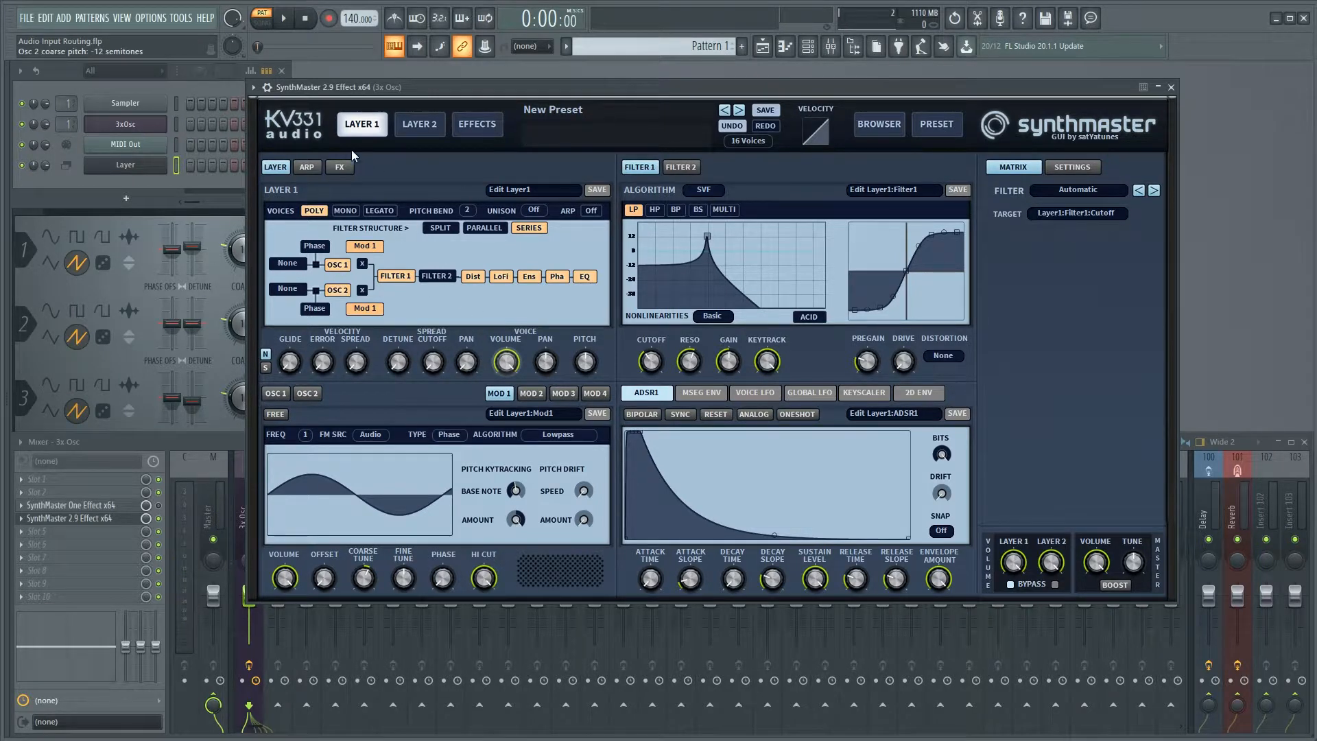
Close SynthMaster 2.9 Effect's interface and bring the 3x Osc generator window fully into view.
left_click_drag(459, 88, 437, 103)
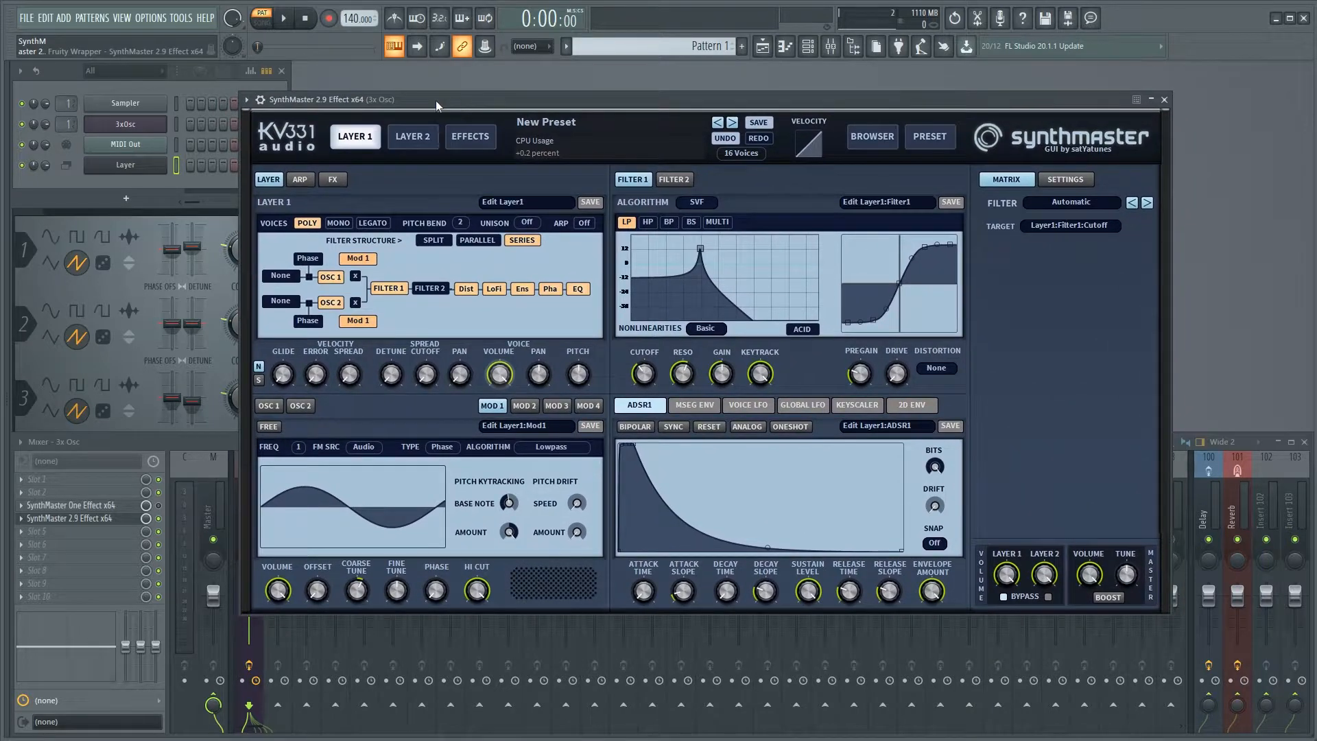
left_click(143, 523)
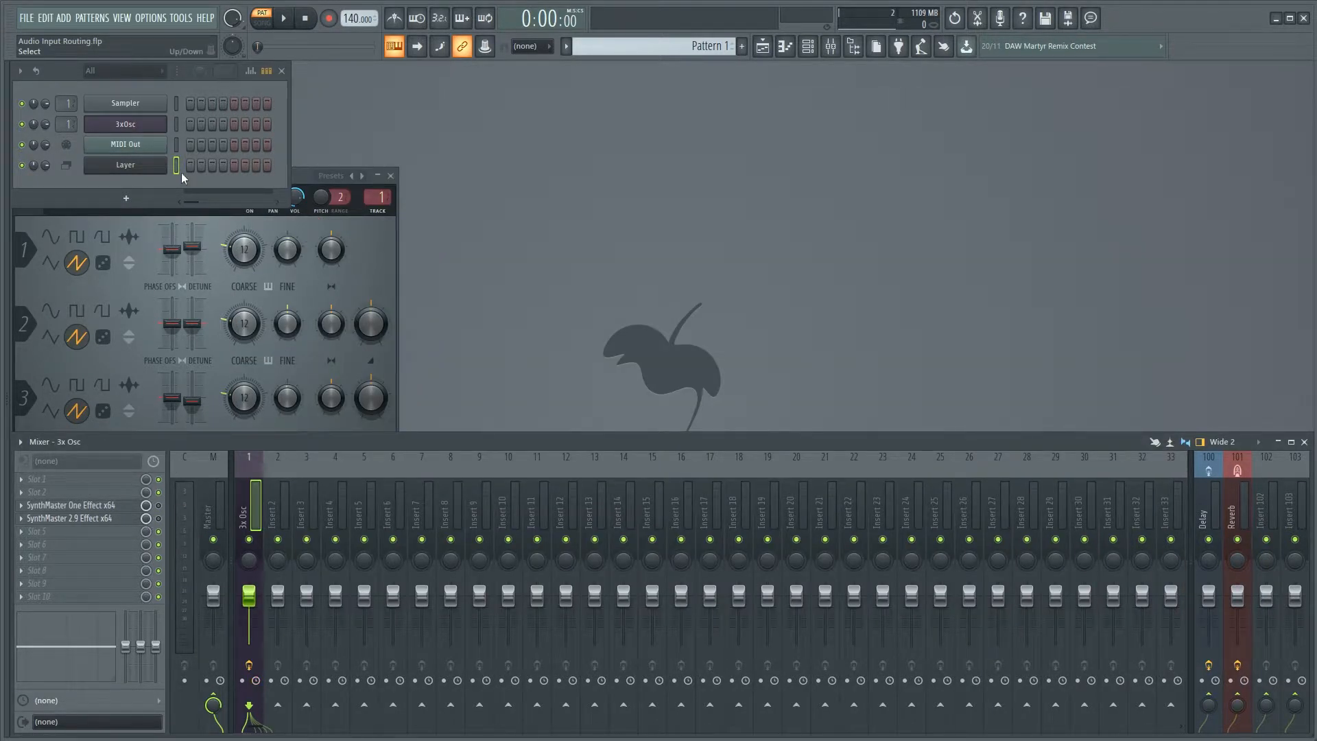
left_click_drag(325, 177, 618, 94)
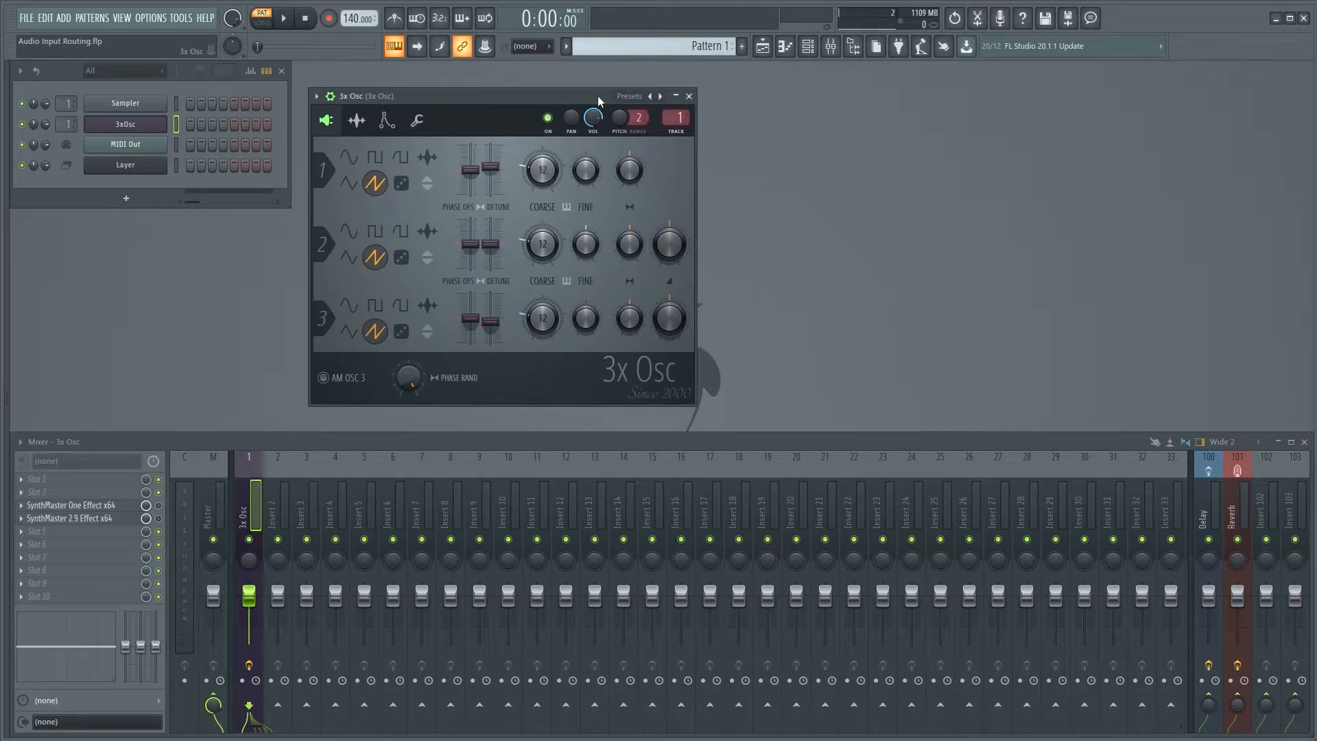
Open the MIDI Out and Layer channel windows side by side and show the Layer's child channels.
left_click(141, 149)
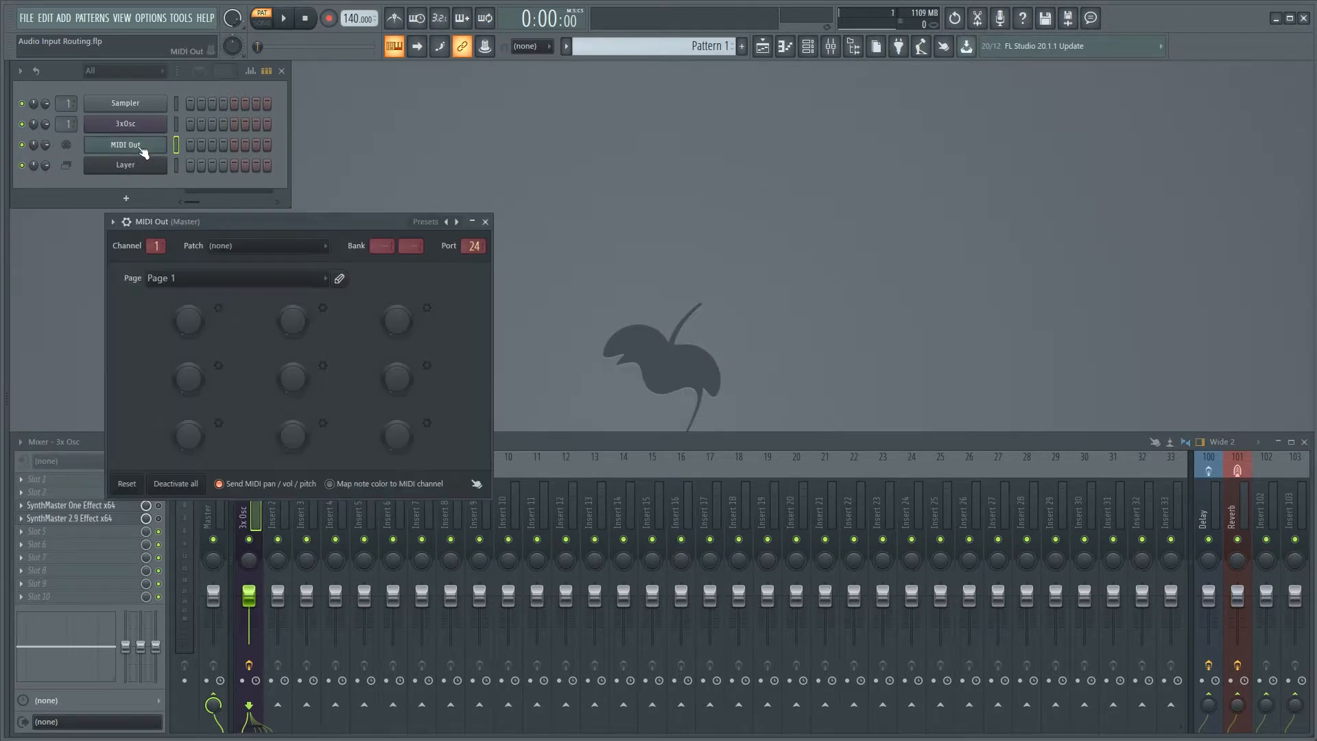
left_click(134, 168)
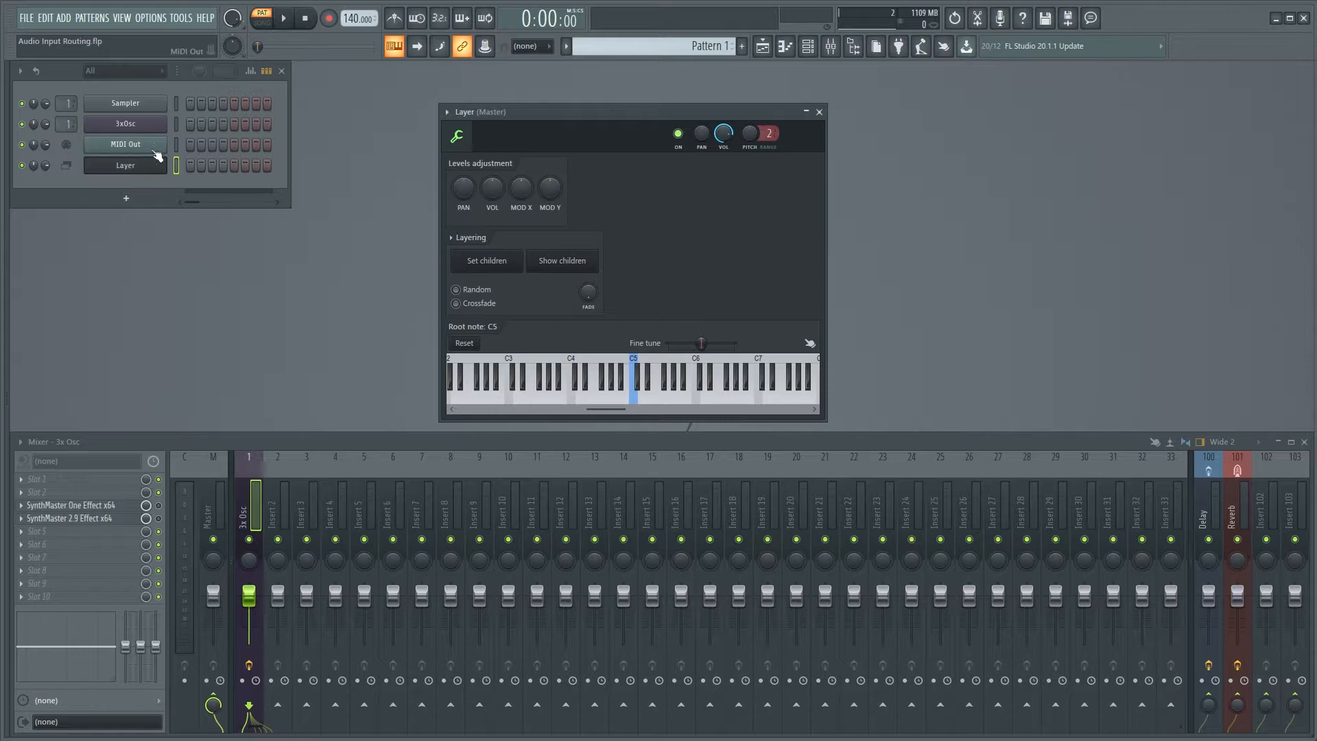
left_click(145, 150)
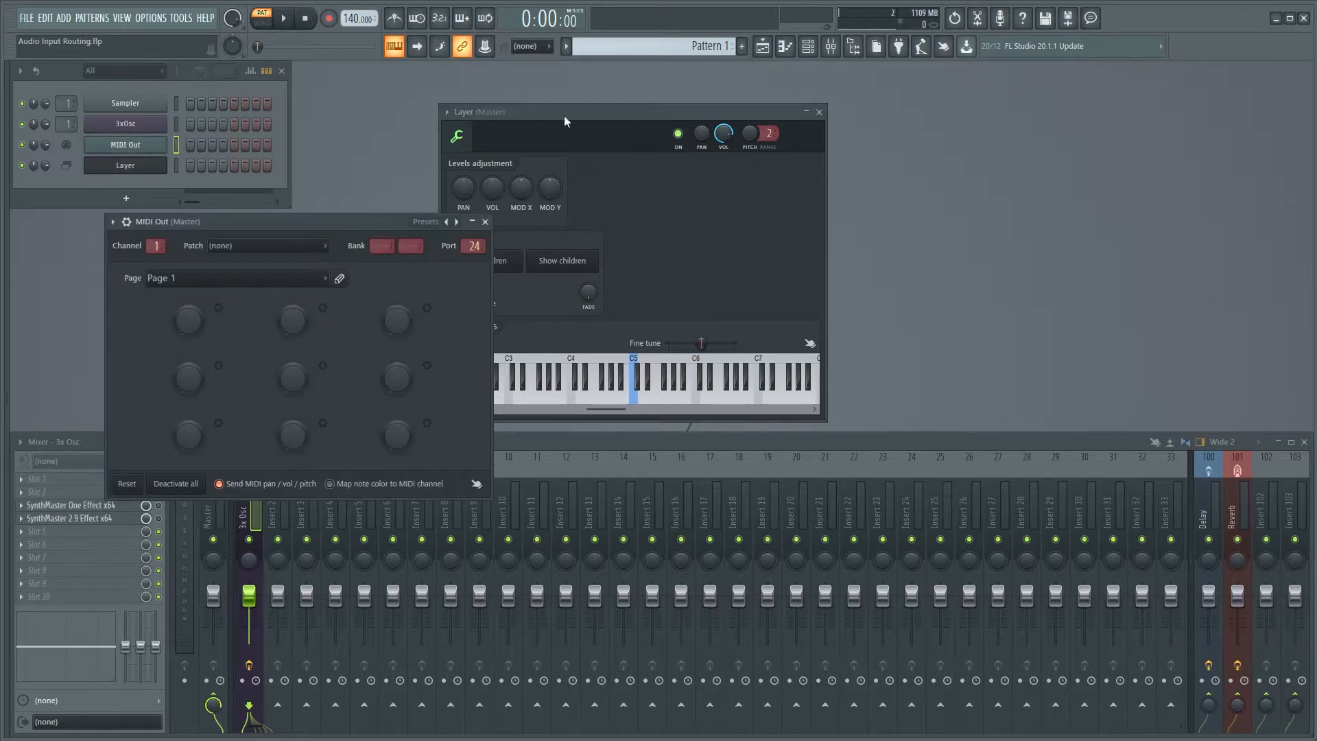
left_click_drag(564, 115, 789, 192)
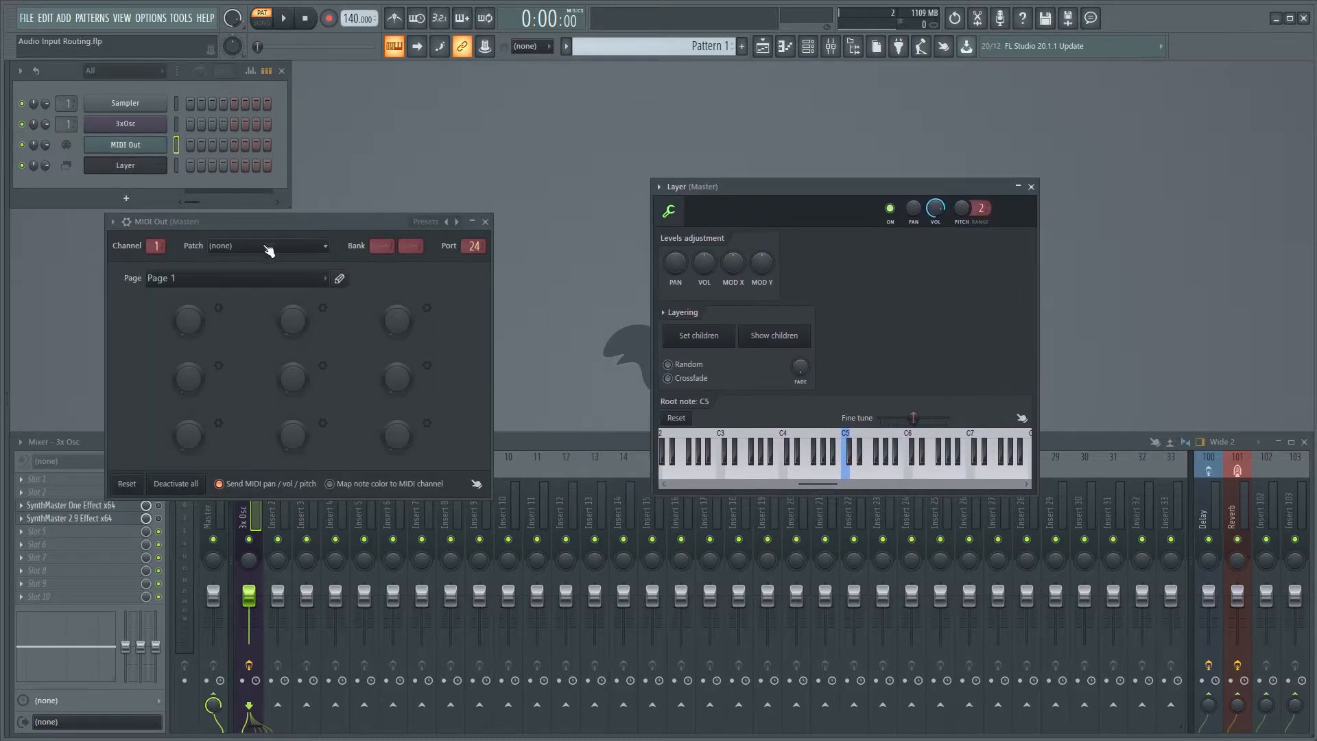
left_click_drag(289, 225, 421, 183)
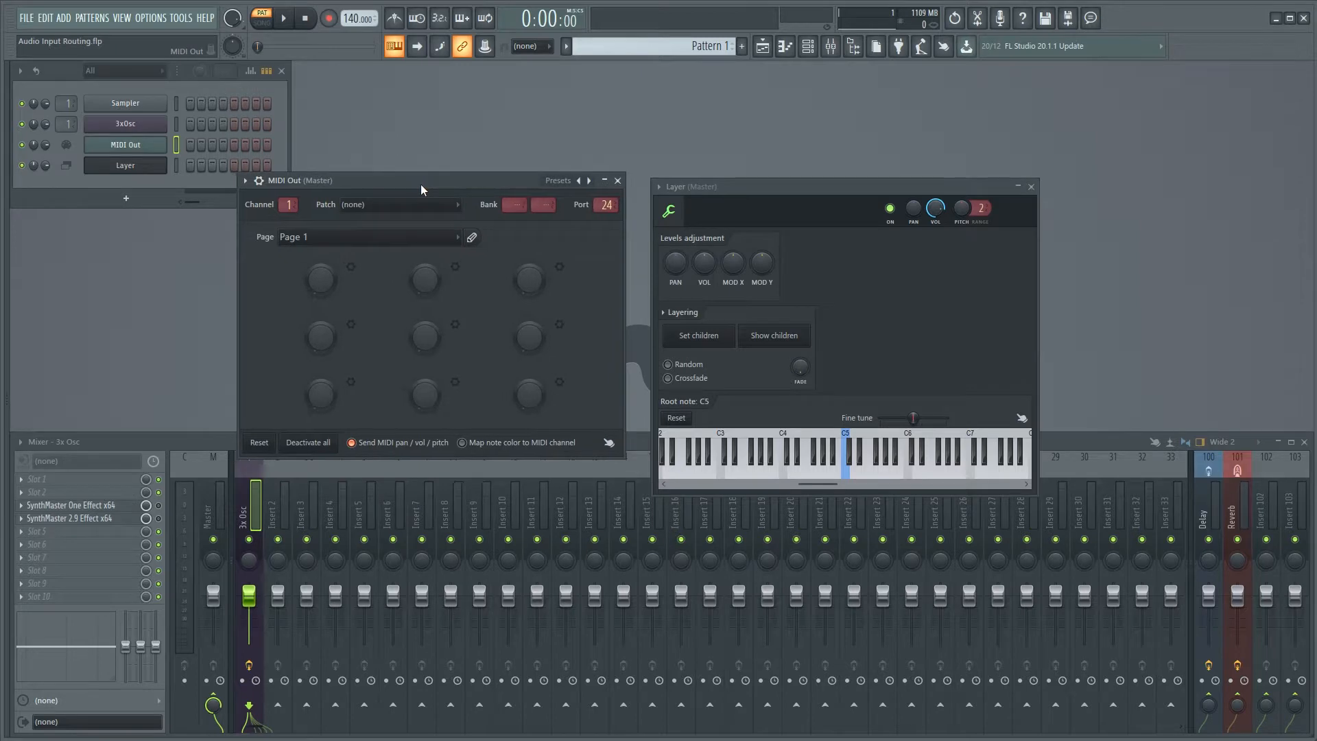
left_click(760, 337)
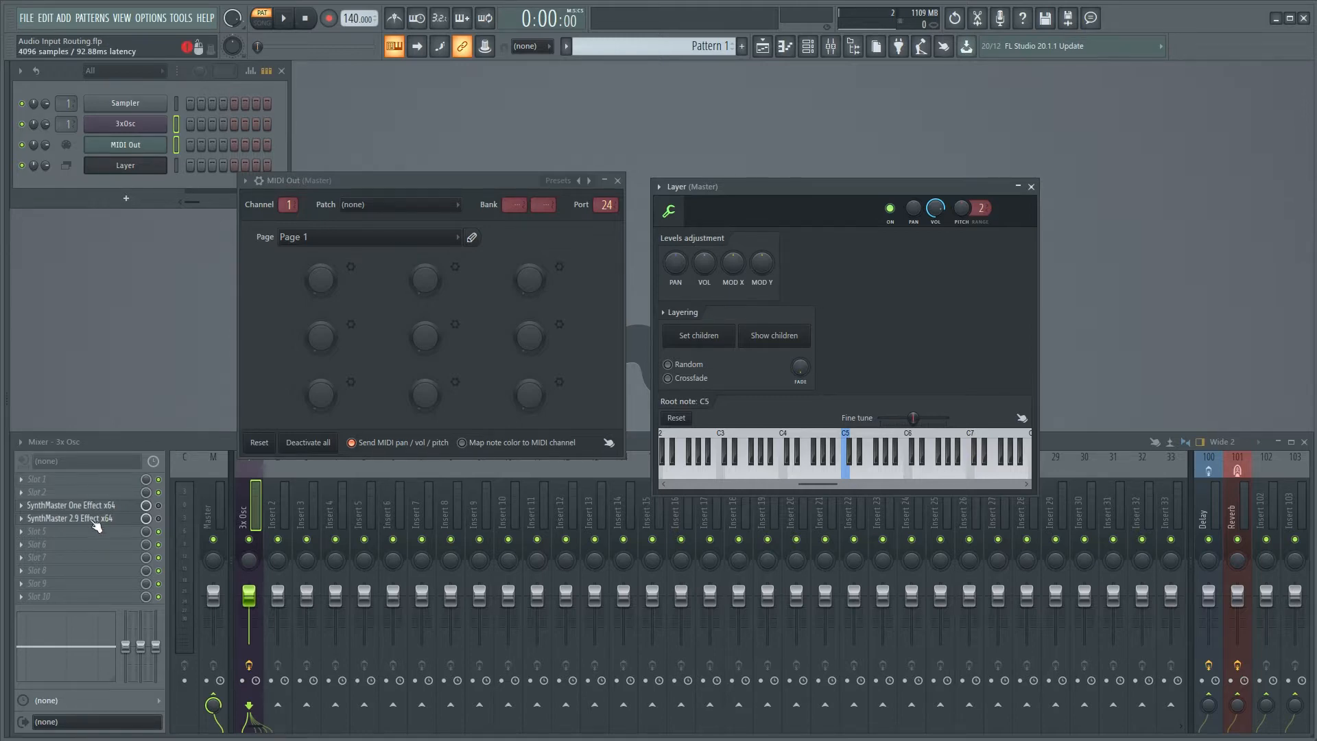
Load Waverazor FX into slot 6 of the 3x Osc mixer track and raise its input level to 0.71.
left_click(21, 545)
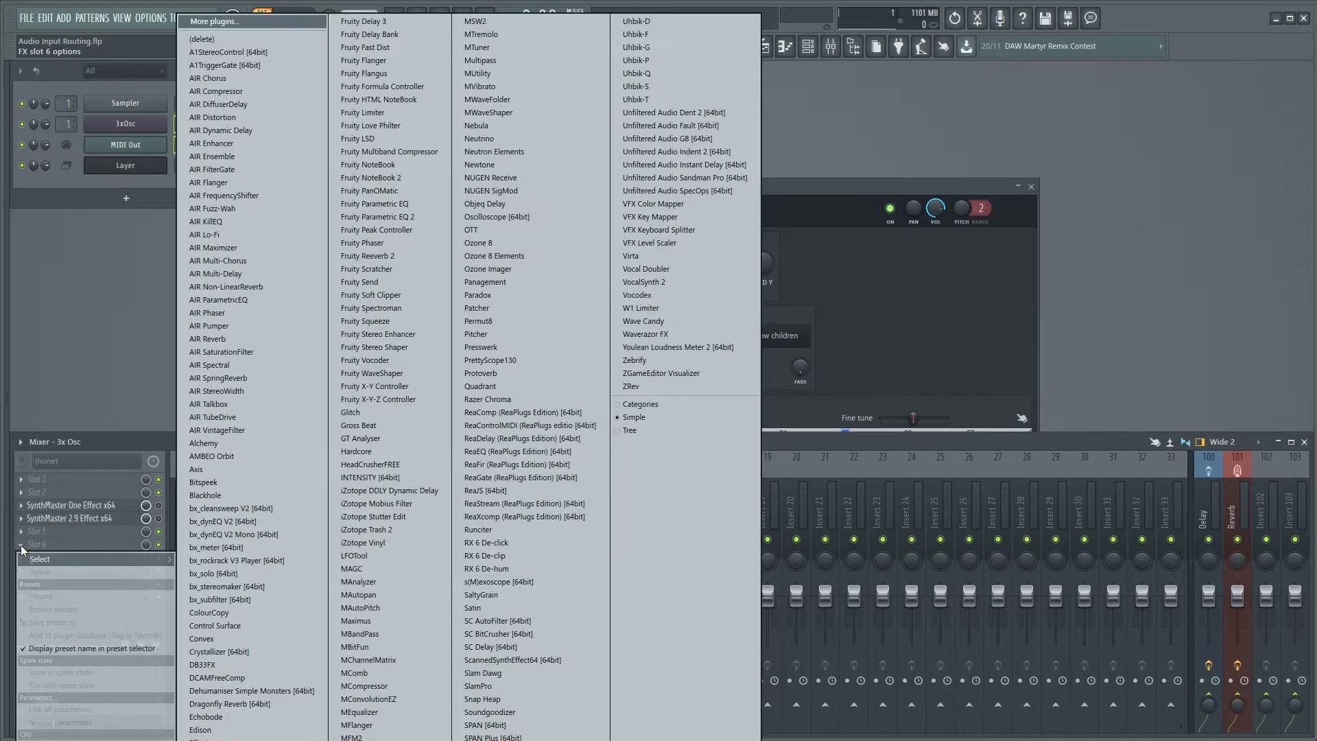
left_click(668, 333)
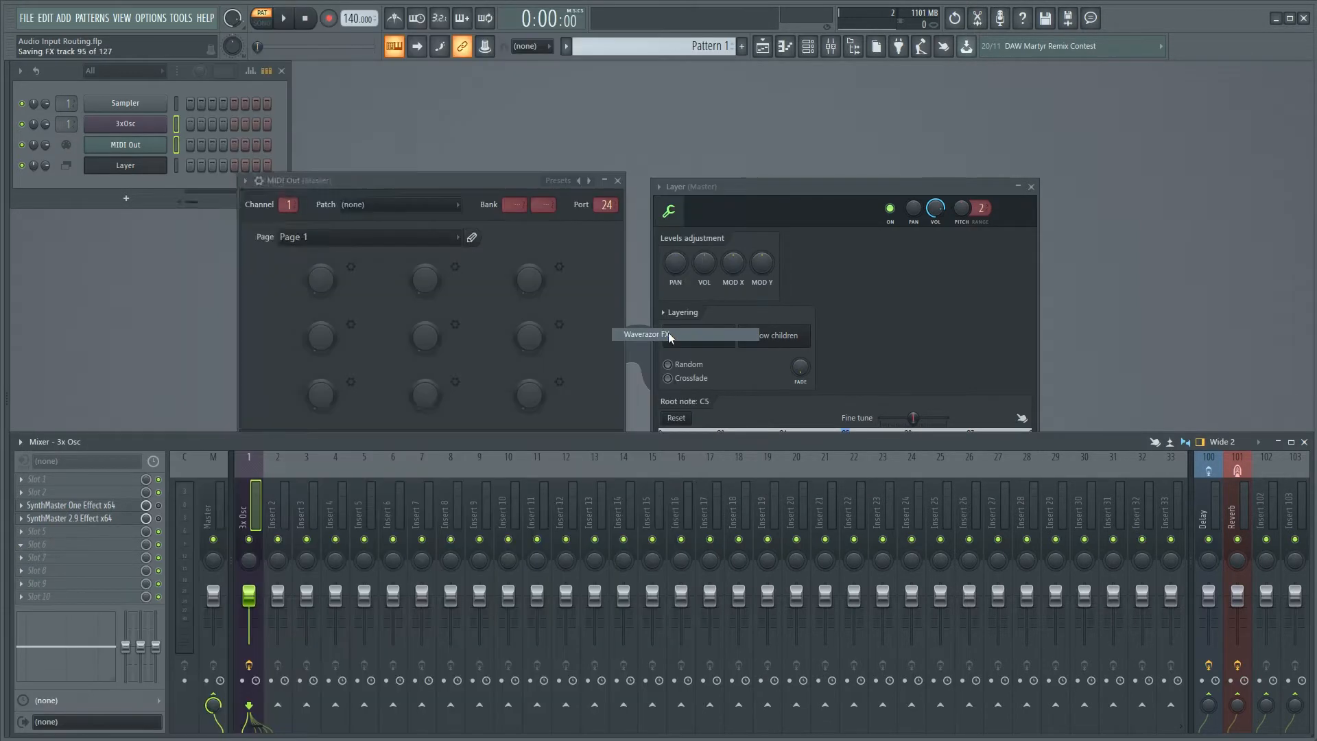
left_click_drag(272, 155, 665, 130)
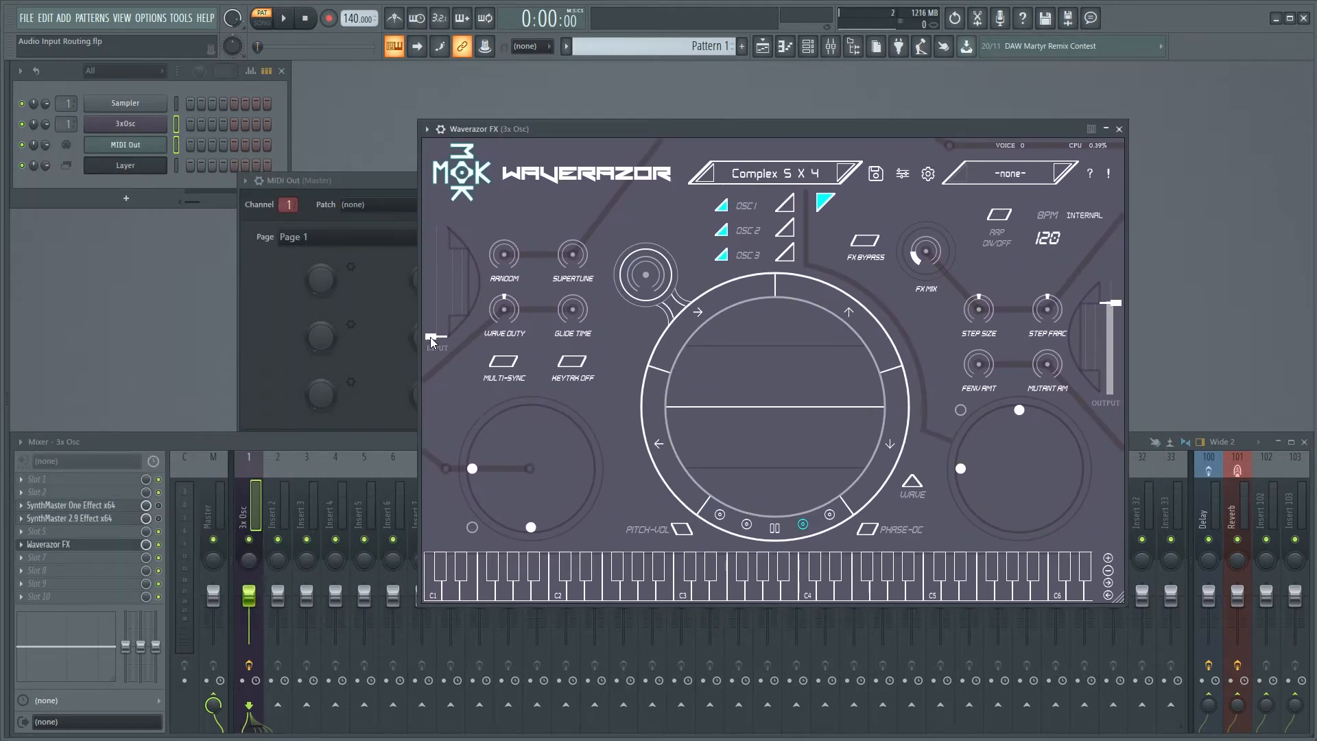
left_click_drag(430, 336, 430, 265)
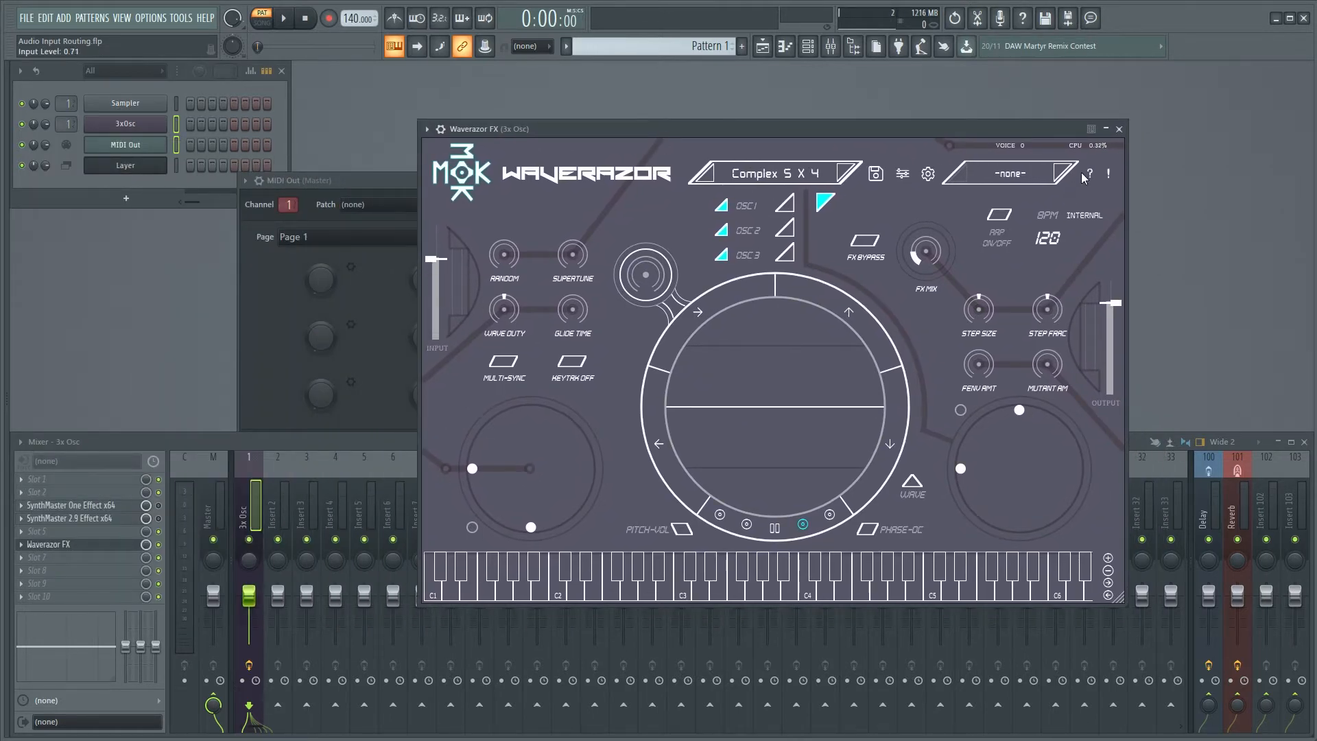
Set Waverazor FX's MIDI input port to 24, return to its interface, and close its window.
left_click(428, 129)
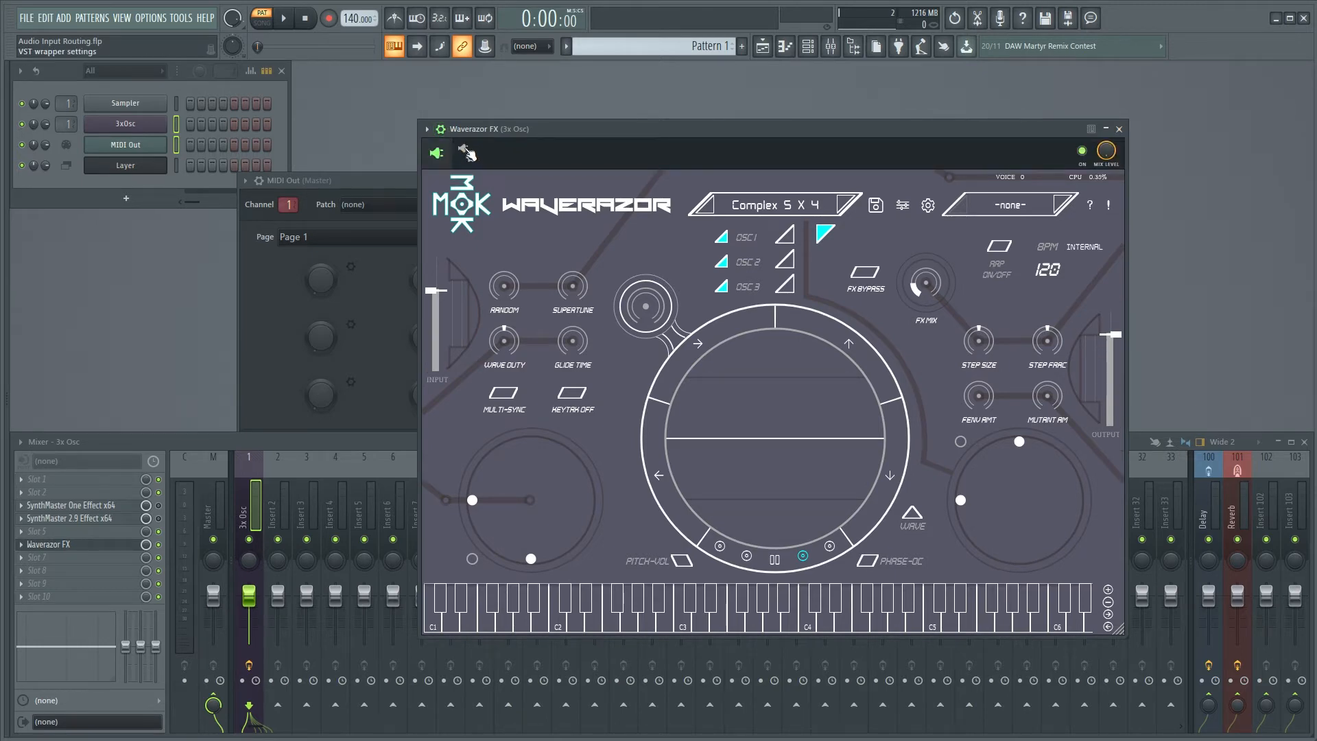
left_click(467, 152)
left_click_drag(485, 338, 485, 323)
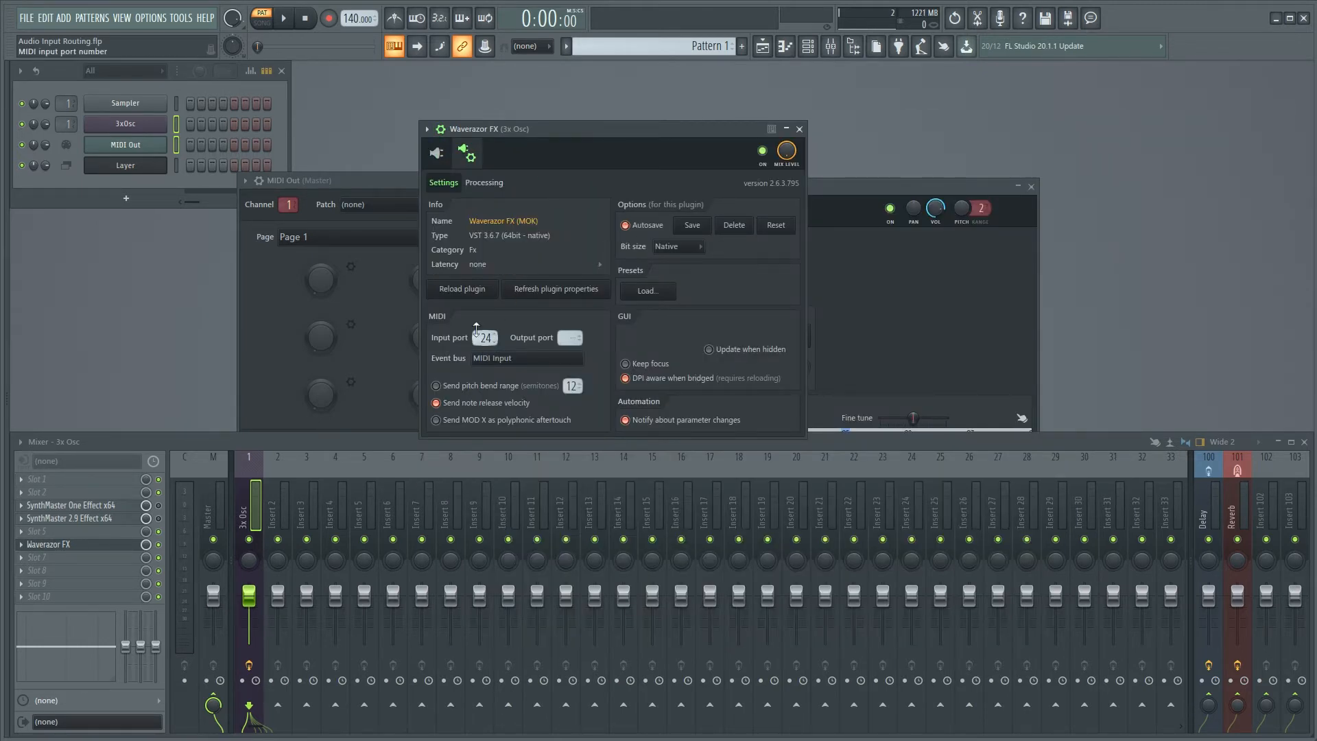
left_click(436, 153)
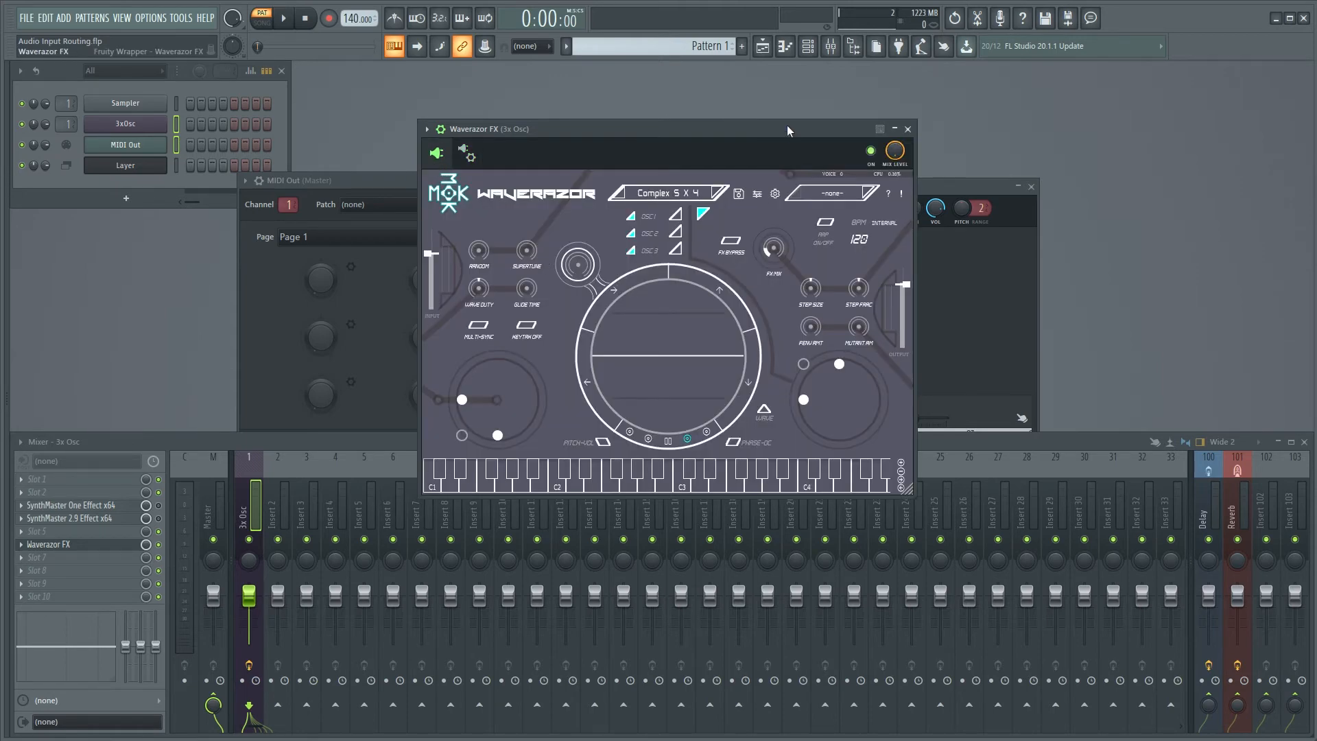
left_click_drag(787, 126, 807, 106)
left_click(927, 109)
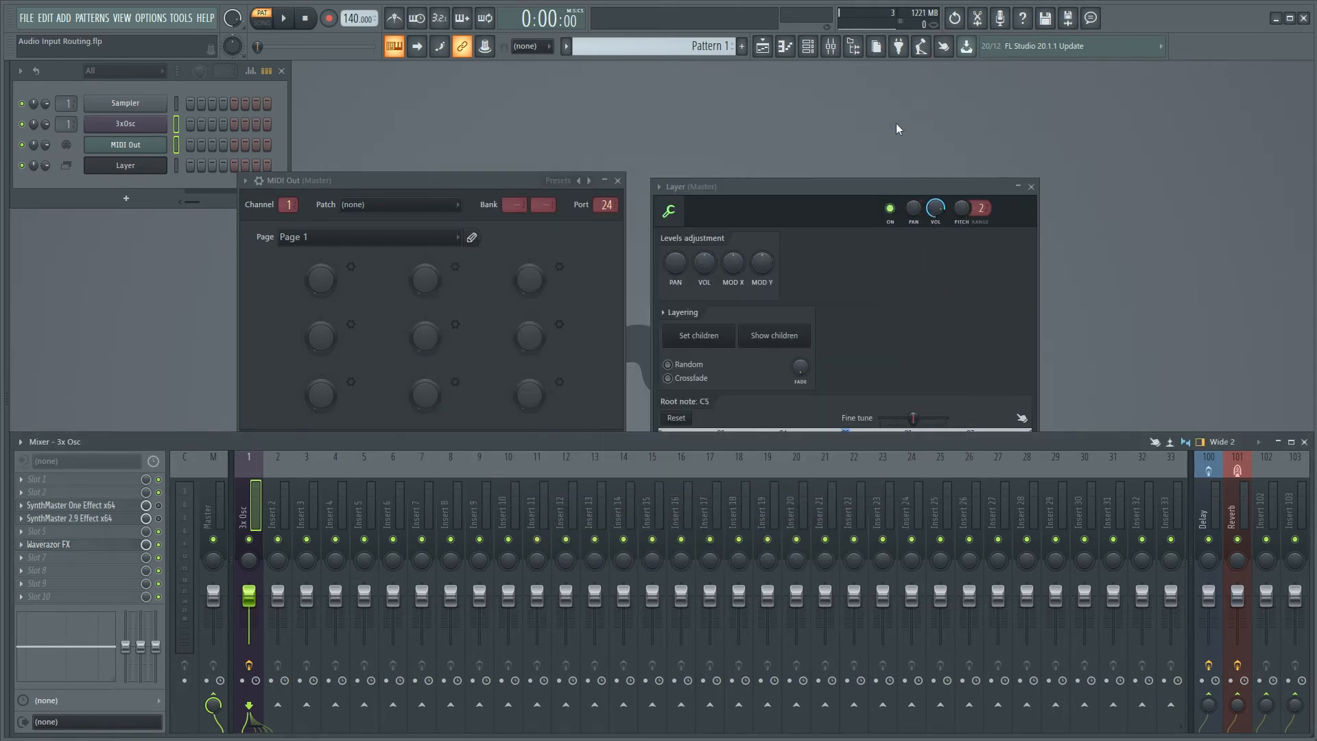